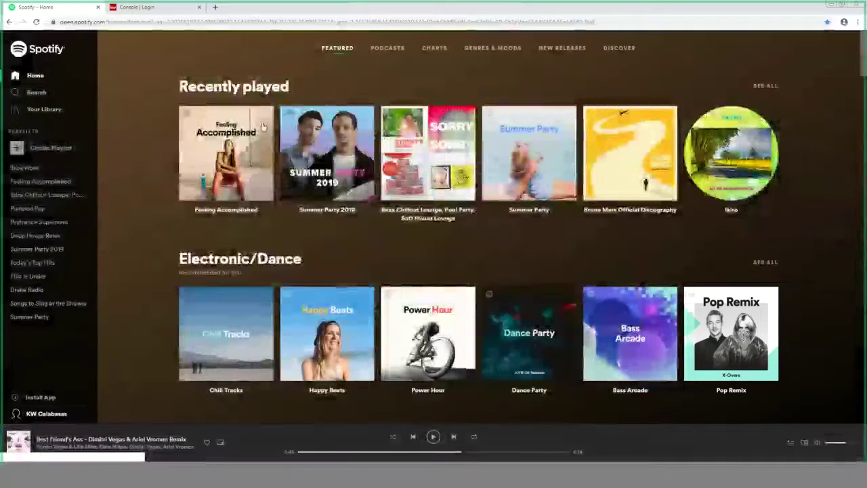
Step: Switch to the 'Console | Login' tab showing the Keller Cloud sign-in page
{"action": "left_click", "coordinate": [179, 7]}
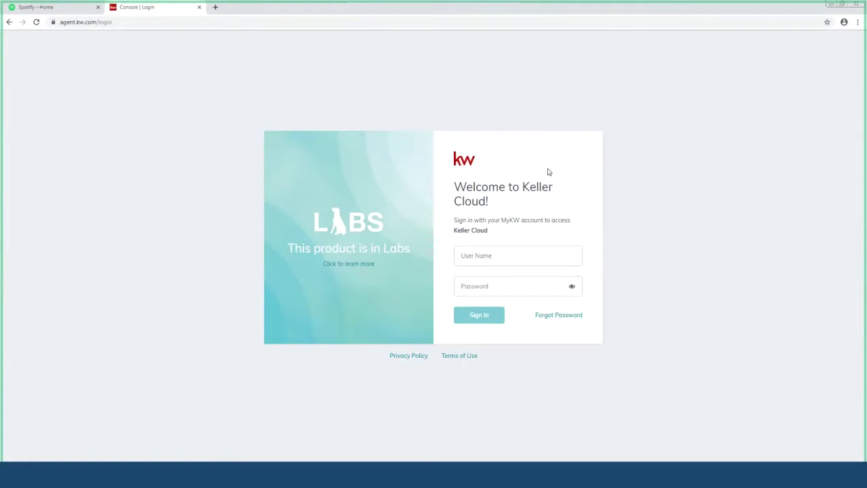
Step: Sign in to Keller Cloud with the saved user name and the account password
{"action": "left_click", "coordinate": [519, 262]}
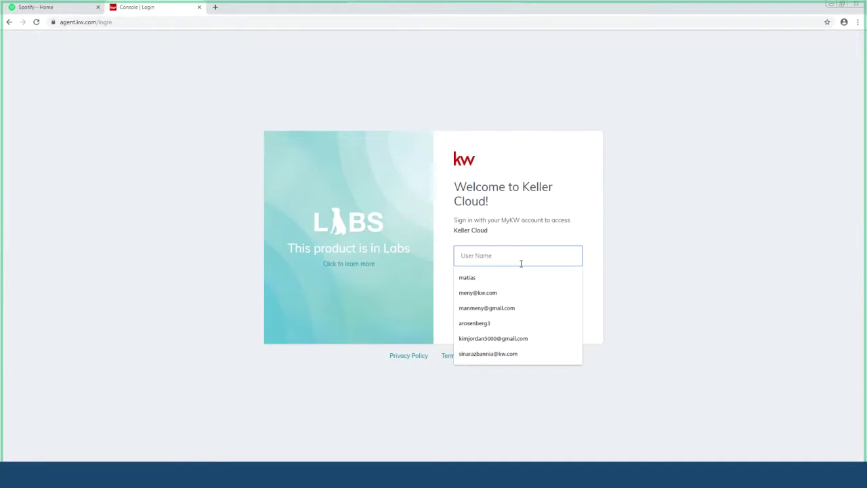
{"action": "left_click", "coordinate": [505, 279]}
{"action": "left_click", "coordinate": [504, 282]}
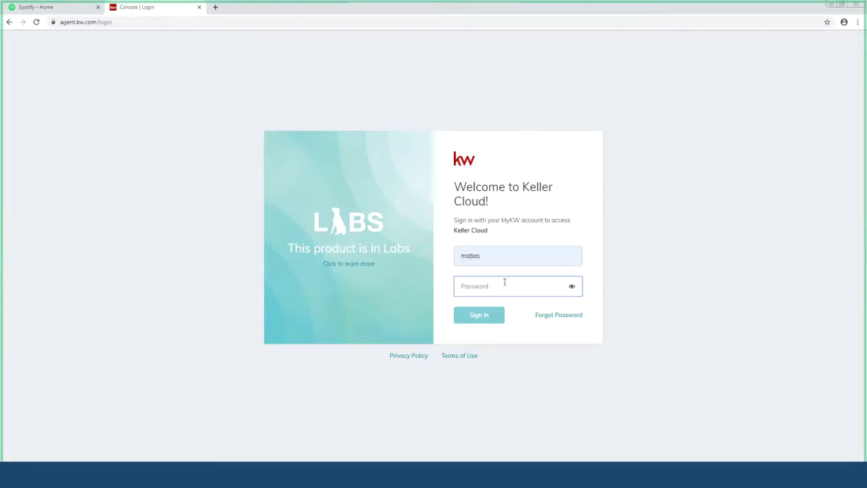
{"action": "type", "text": "•••••"}
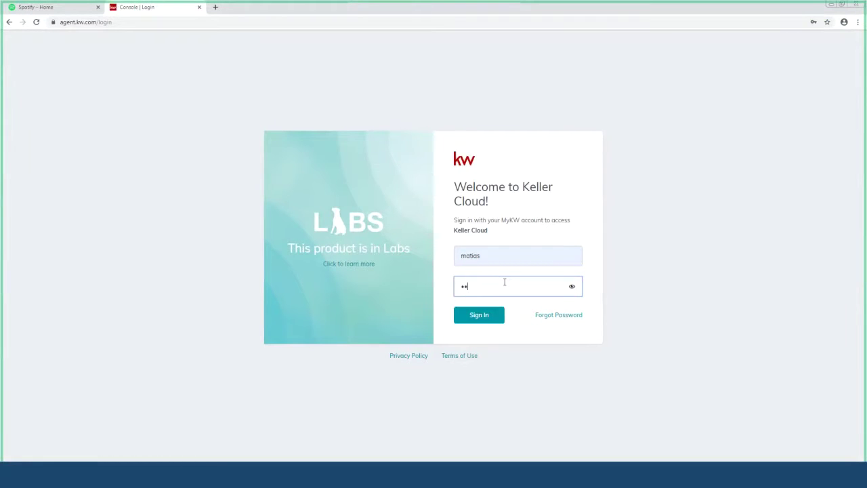
{"action": "type", "text": "•••••••••••••"}
{"action": "key", "text": "Return"}
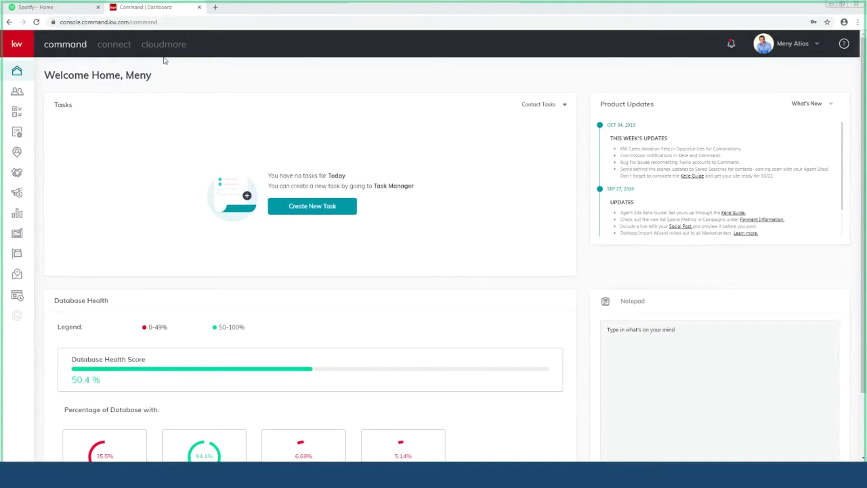
Step: Open Settings from the profile menu to see the connected DocuSign app
{"action": "left_click", "coordinate": [818, 48]}
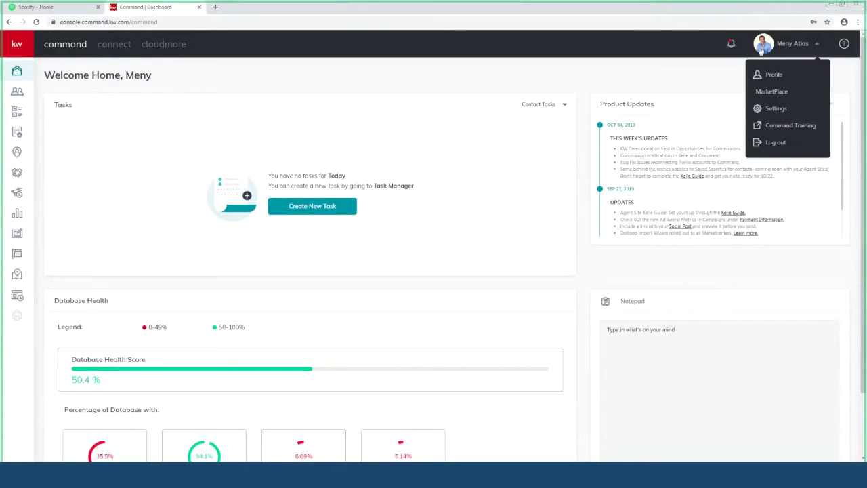
{"action": "left_click", "coordinate": [789, 107]}
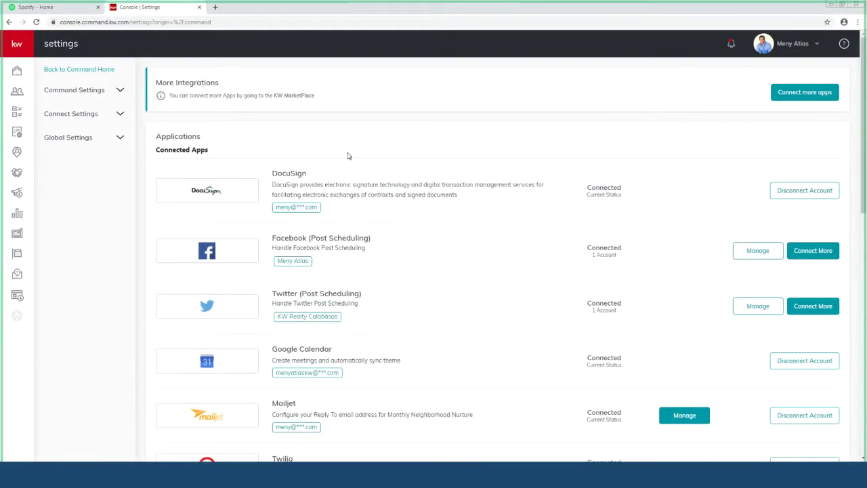
Step: In a new tab, run a Google search for docusign
{"action": "left_click", "coordinate": [215, 8]}
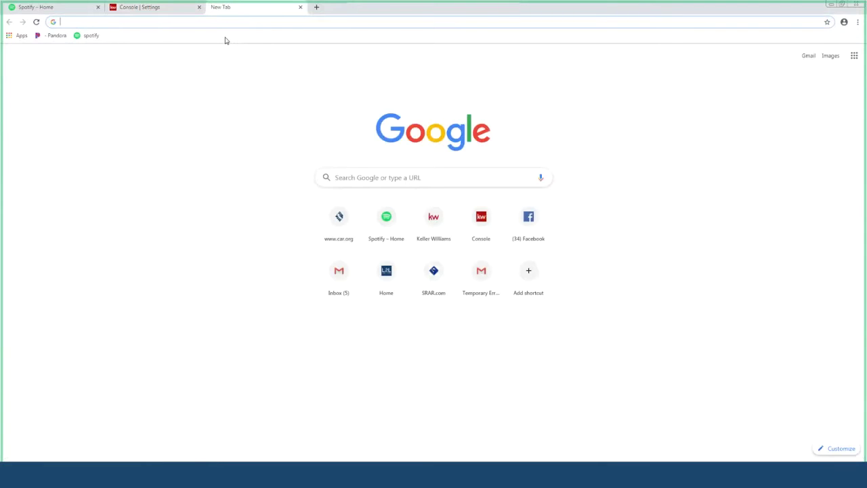
{"action": "type", "text": "docus"}
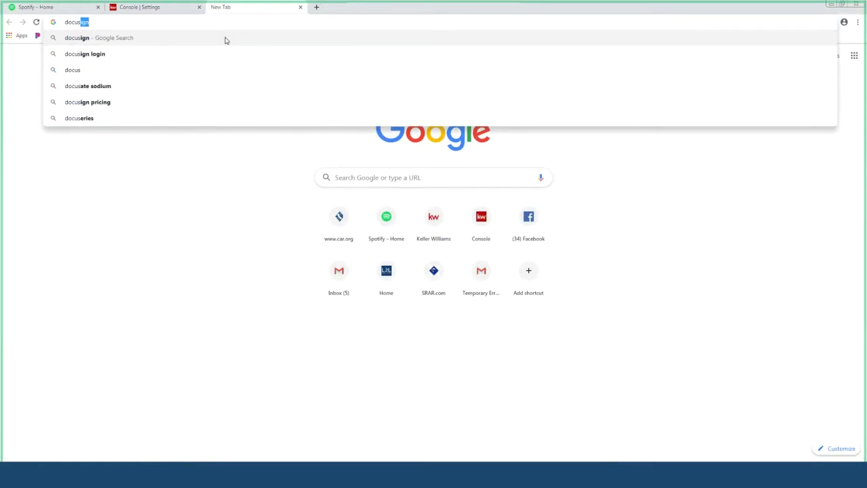
{"action": "key", "text": "Return"}
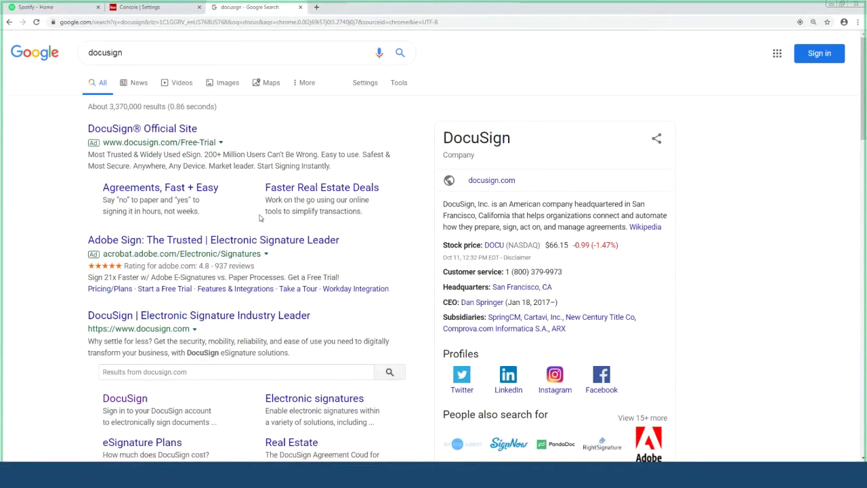
Step: Open DocuSign's account login page from the search results
{"action": "left_click", "coordinate": [135, 130]}
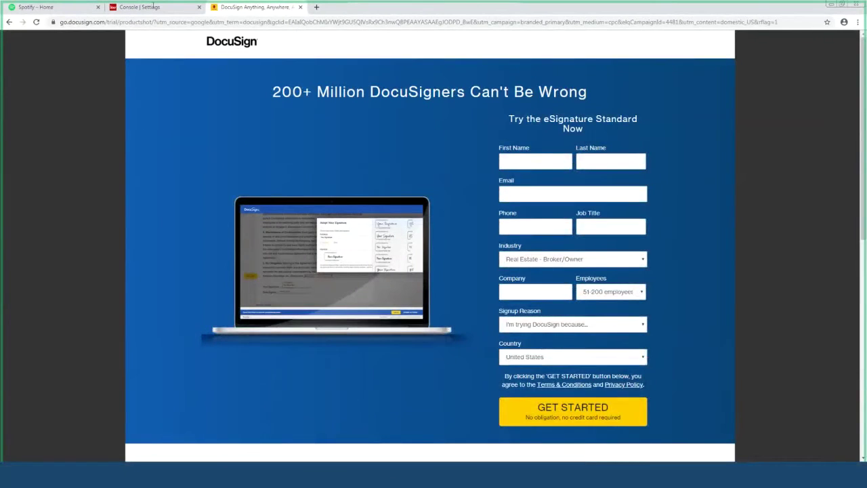
{"action": "left_click", "coordinate": [8, 21]}
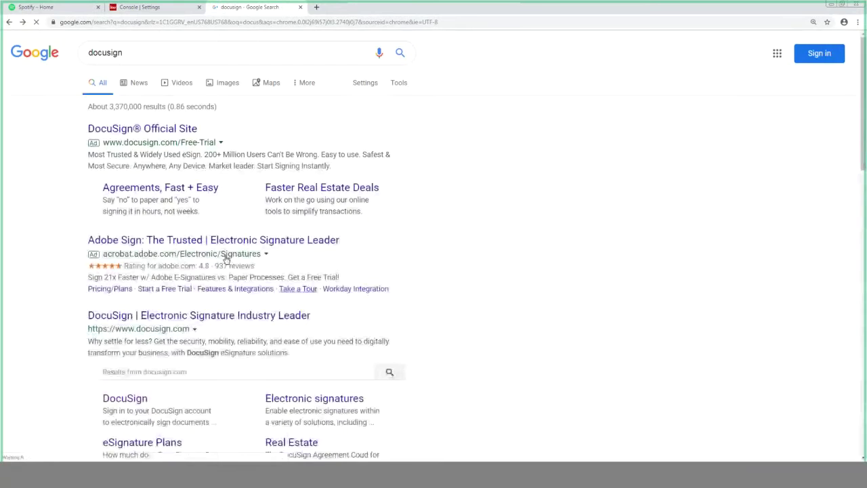
{"action": "scroll", "coordinate": [161, 240], "scroll_direction": "down", "scroll_amount": 3}
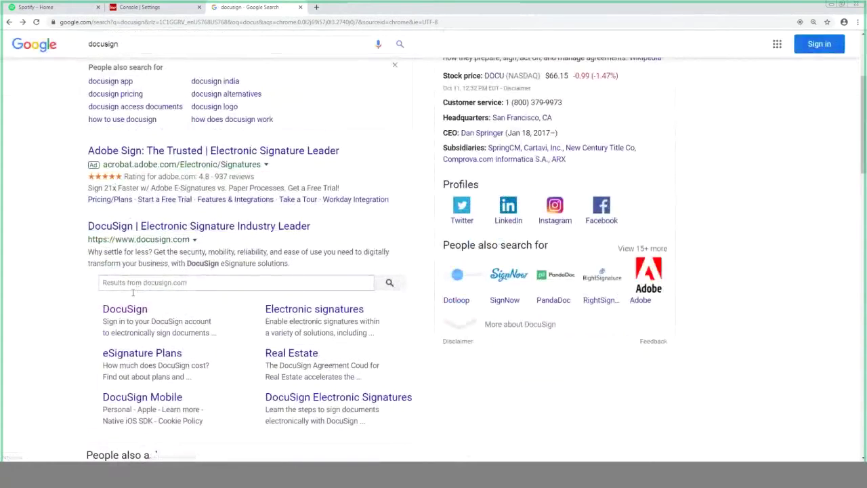
{"action": "left_click", "coordinate": [125, 287]}
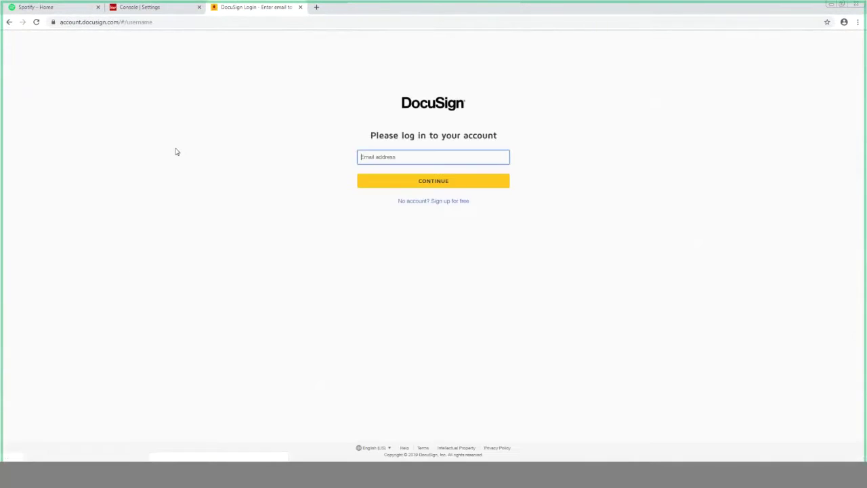
Step: Enter the account e-mail address in the Email field and continue
{"action": "left_click", "coordinate": [367, 155]}
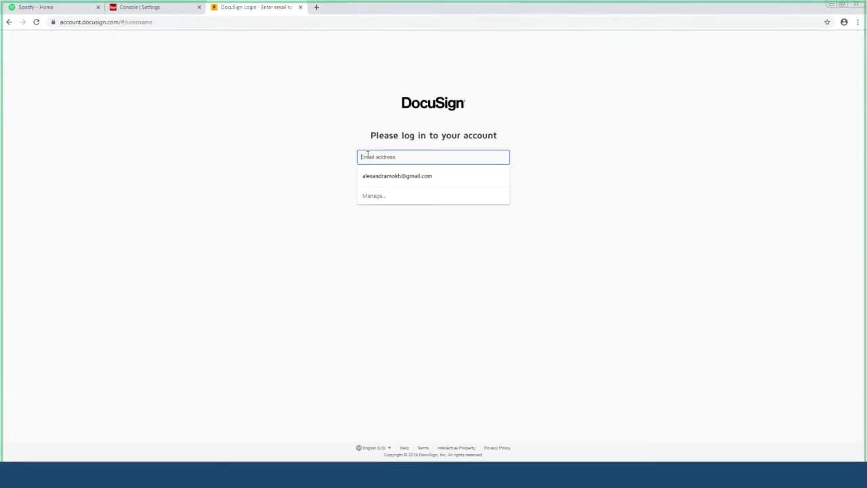
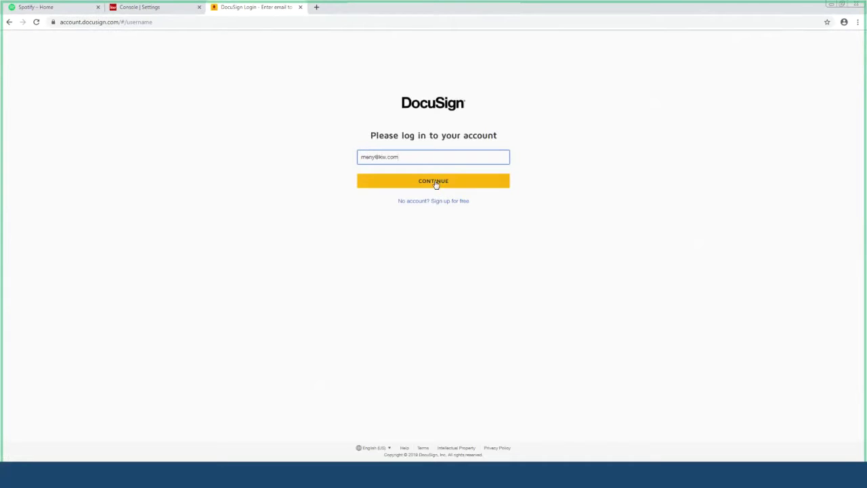
{"action": "left_click", "coordinate": [436, 183]}
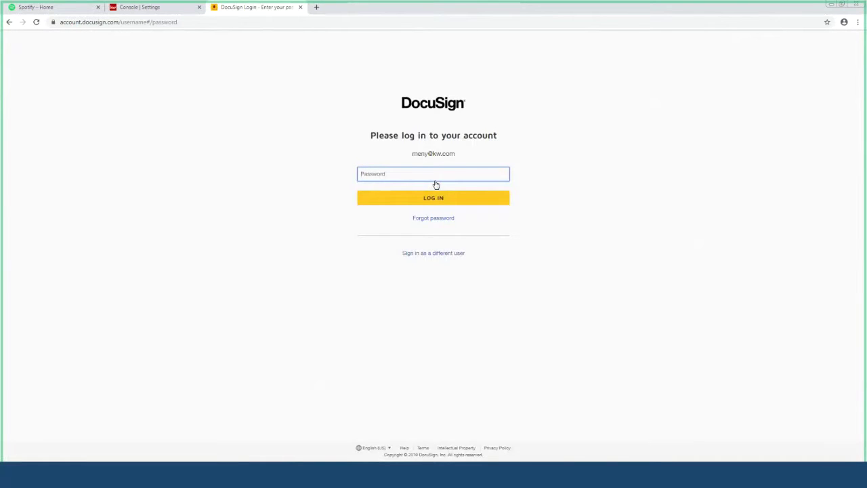
Step: Enter the DocuSign password, retyping it after the rejected first attempt
{"action": "type", "text": "••••••••••••"}
{"action": "key", "text": "Return"}
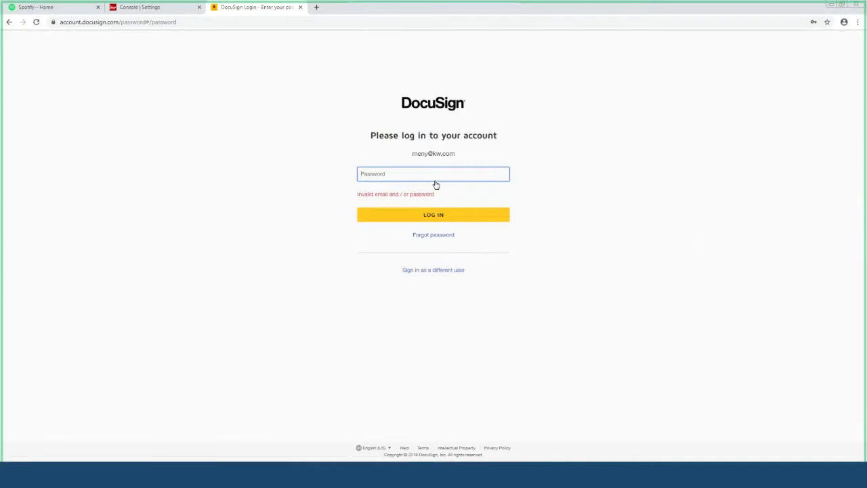
{"action": "type", "text": "••••••••••"}
{"action": "key", "text": "Return"}
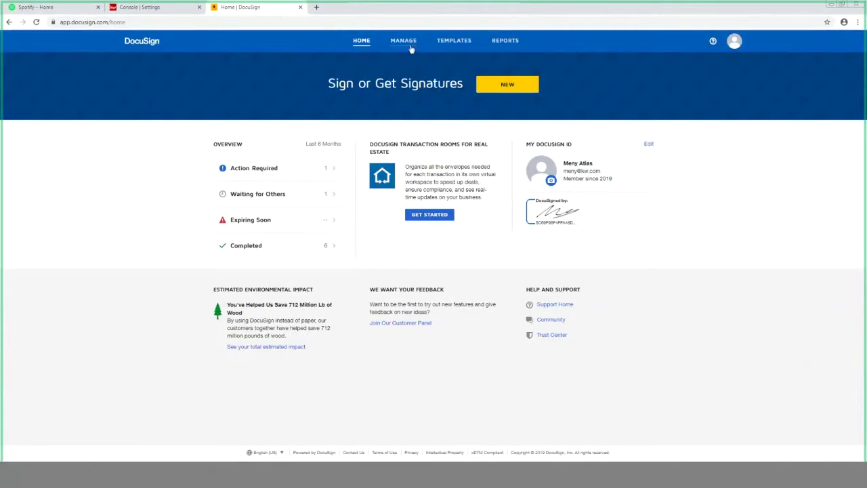
Step: Start a new envelope and upload 01openhousefl_original.pdf
{"action": "left_click", "coordinate": [512, 85]}
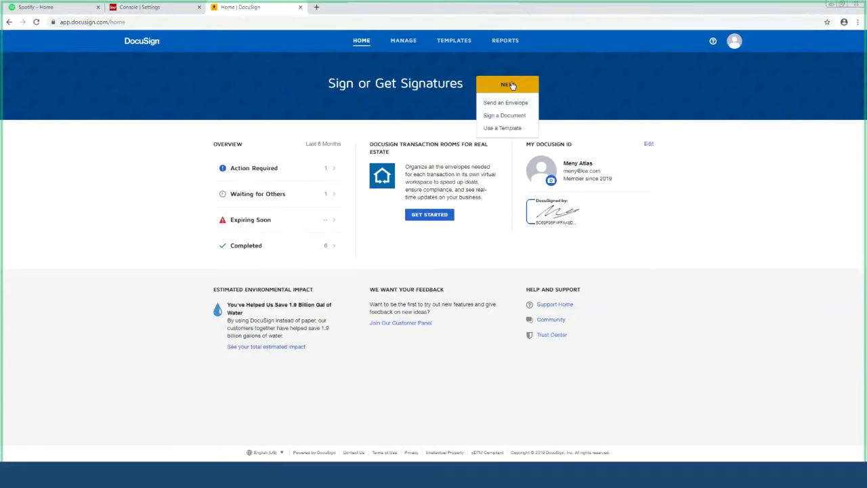
{"action": "left_click", "coordinate": [505, 104]}
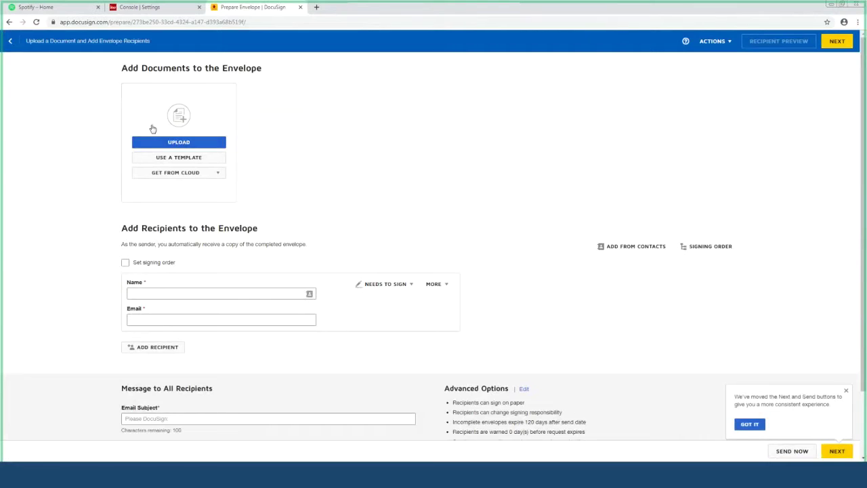
{"action": "left_click", "coordinate": [186, 145]}
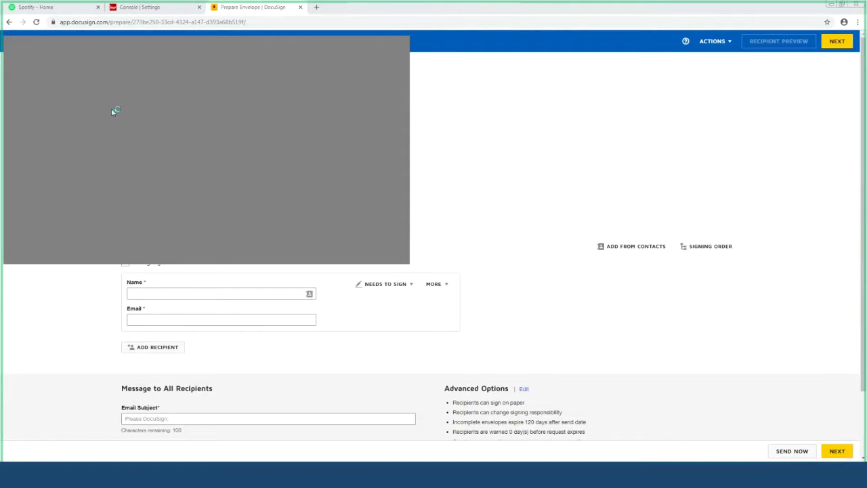
{"action": "key", "text": "Return"}
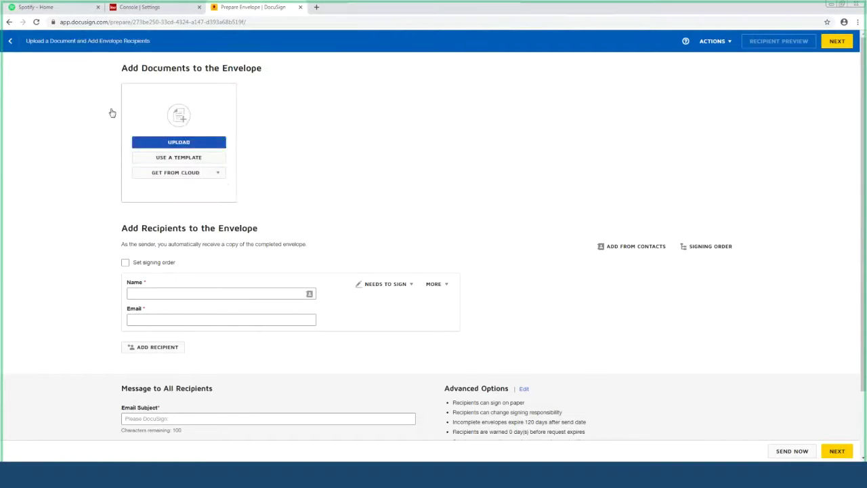
Step: Enter the recipient's name and e-mail address, then proceed to field placement
{"action": "left_click", "coordinate": [200, 293]}
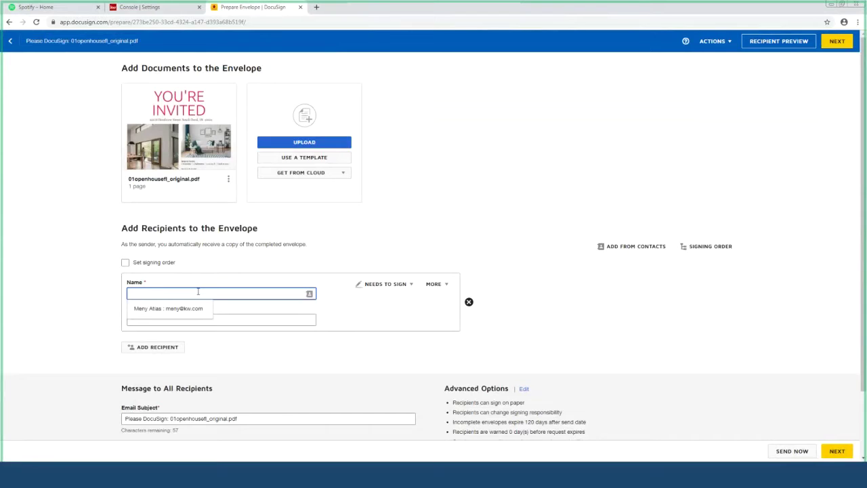
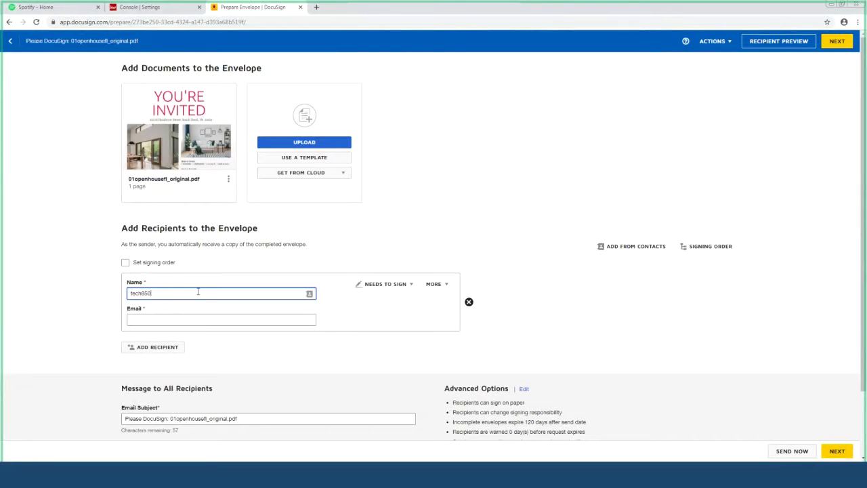
{"action": "key", "text": "Tab"}
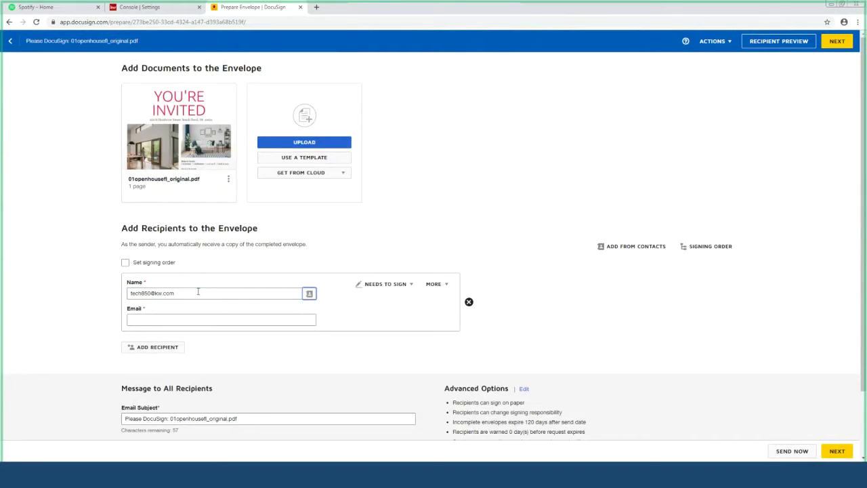
{"action": "left_click", "coordinate": [197, 291]}
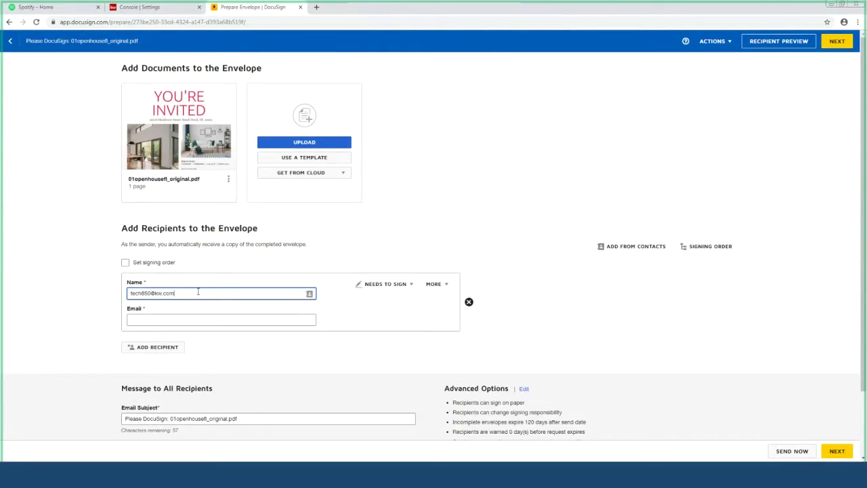
{"action": "key", "text": "Tab"}
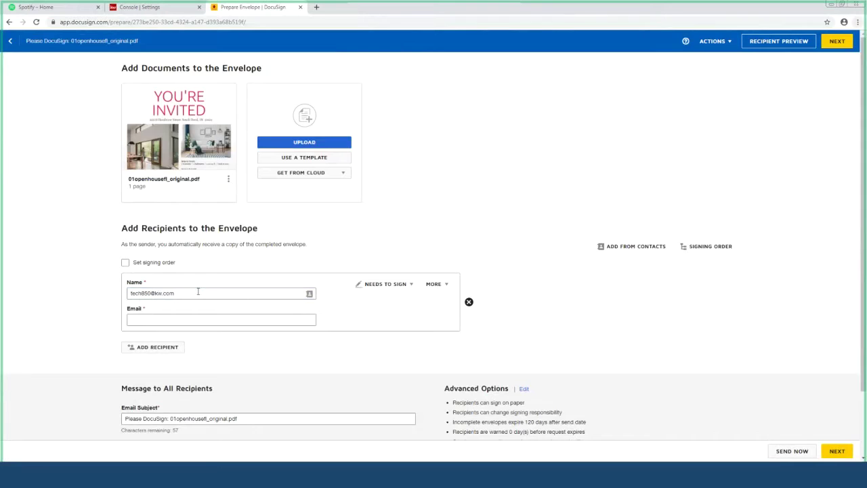
{"action": "triple_click", "coordinate": [202, 291]}
{"action": "key", "text": "ctrl+c"}
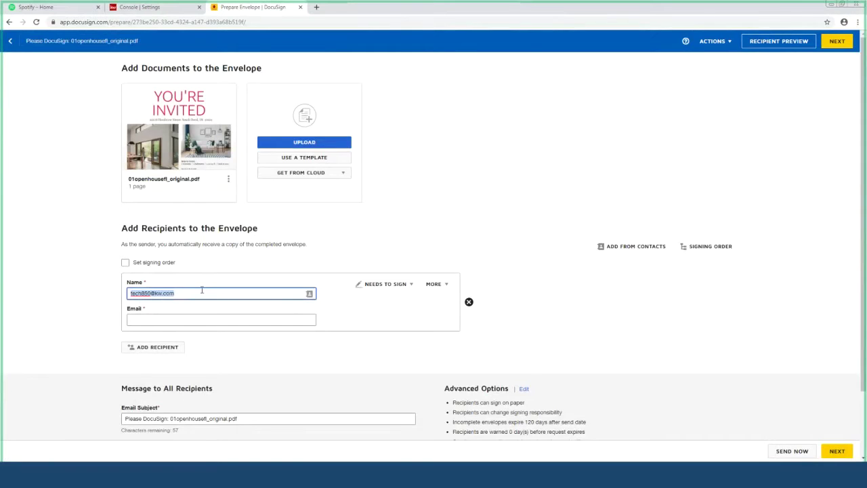
{"action": "key", "text": "BackSpace"}
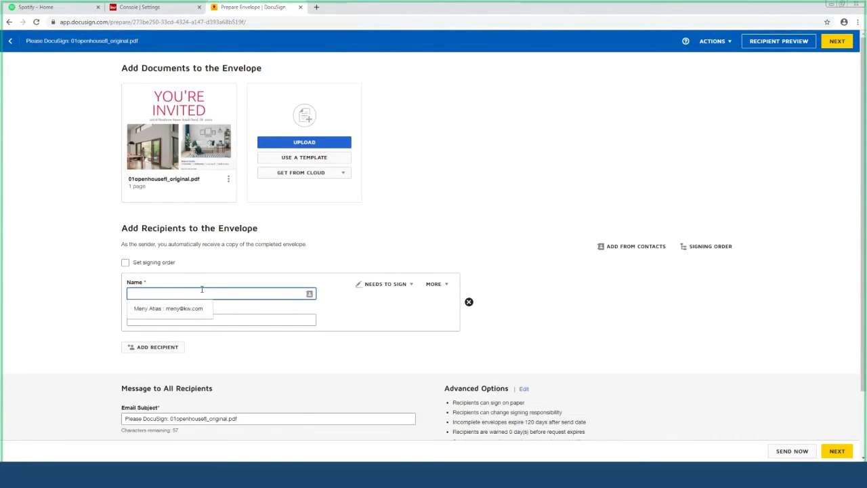
{"action": "type", "text": "kim"}
{"action": "key", "text": "Tab"}
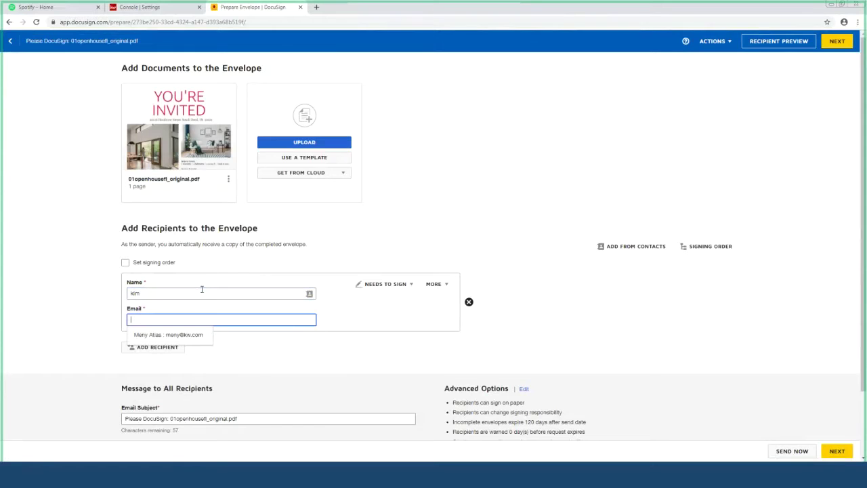
{"action": "key", "text": "ctrl+v"}
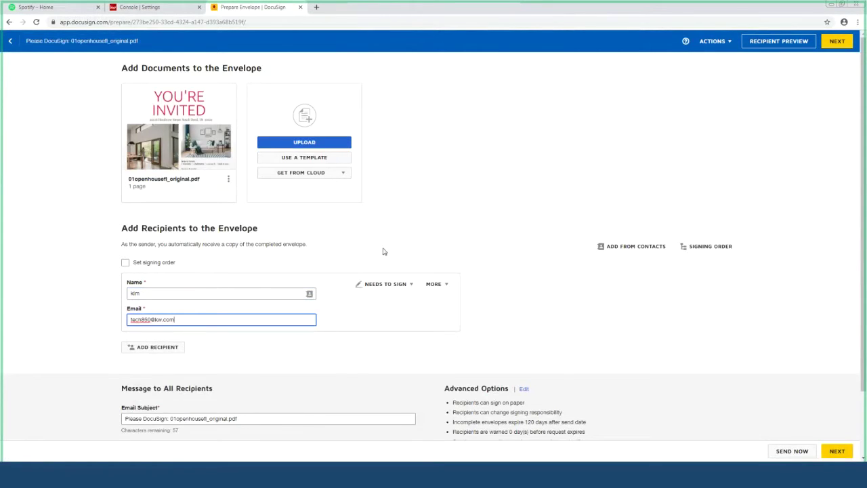
{"action": "scroll", "coordinate": [383, 251], "scroll_direction": "down", "scroll_amount": 2}
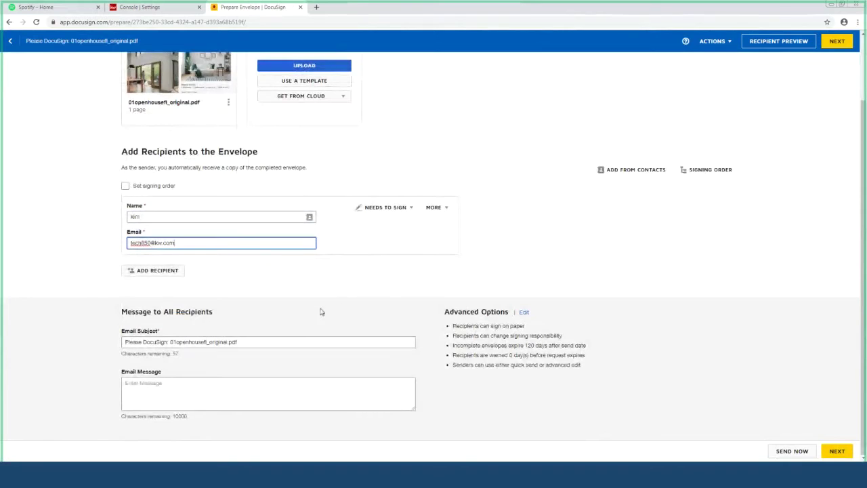
{"action": "left_click", "coordinate": [833, 451]}
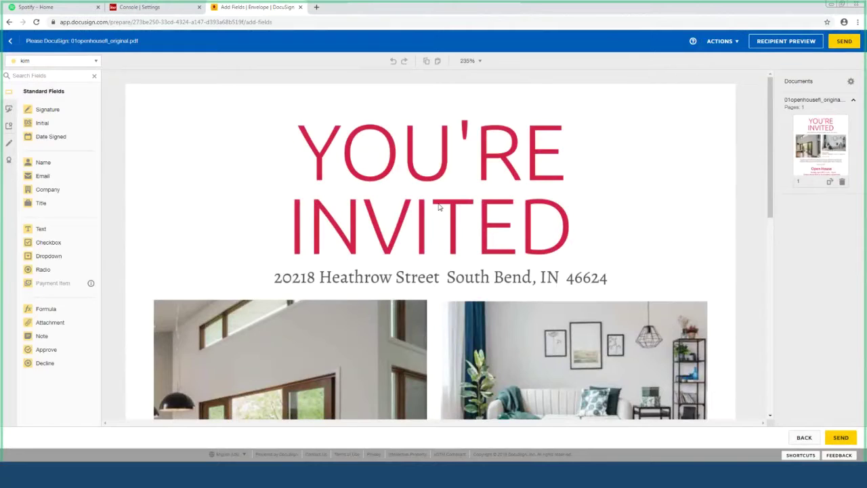
Step: Place a Signature field left of YOU'RE and a Date Signed field right of INVITED
{"action": "left_click", "coordinate": [49, 115]}
{"action": "left_click", "coordinate": [208, 170]}
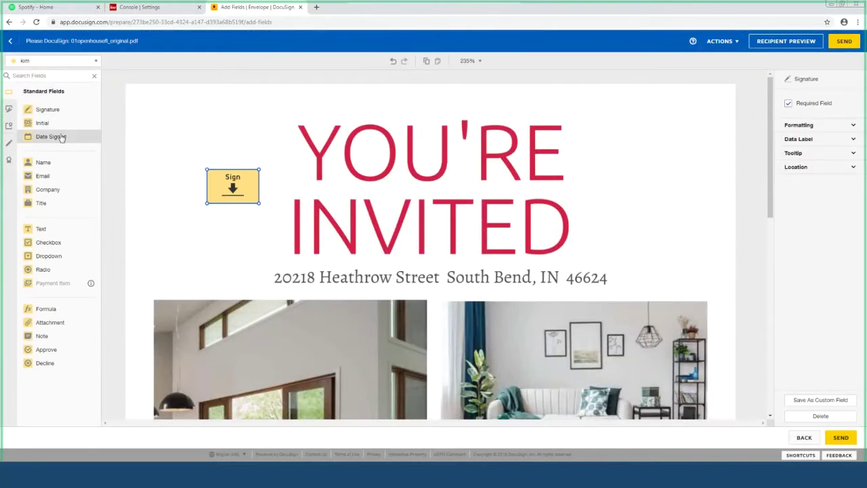
{"action": "left_click", "coordinate": [51, 137]}
{"action": "left_click", "coordinate": [607, 208]}
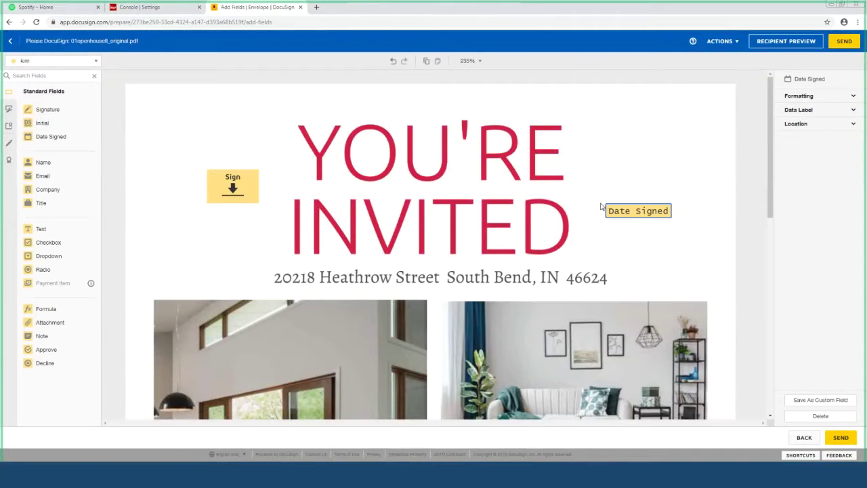
Step: Review the flyer and send the envelope
{"action": "scroll", "coordinate": [615, 207], "scroll_direction": "down", "scroll_amount": 3}
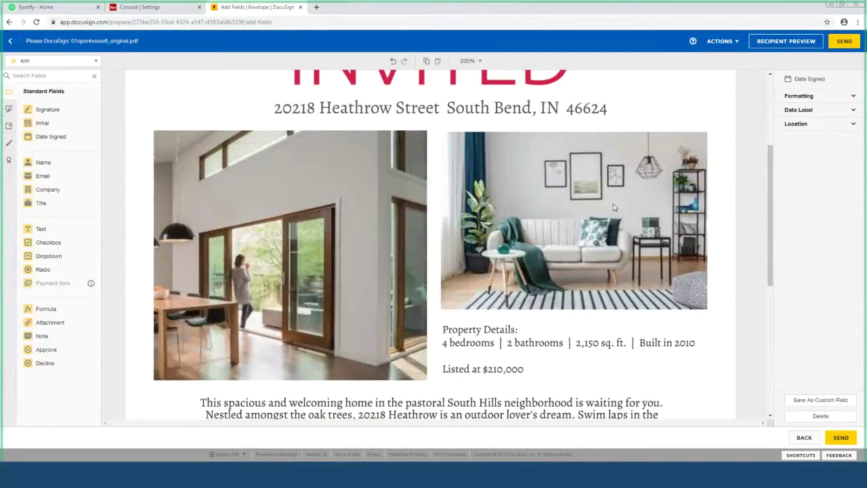
{"action": "scroll", "coordinate": [614, 208], "scroll_direction": "down", "scroll_amount": 5}
{"action": "scroll", "coordinate": [614, 207], "scroll_direction": "up", "scroll_amount": 4}
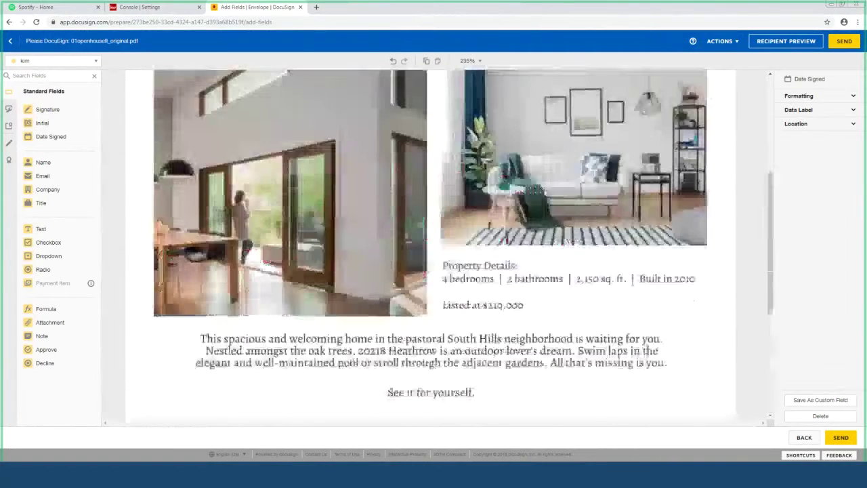
{"action": "scroll", "coordinate": [430, 244], "scroll_direction": "up", "scroll_amount": 5}
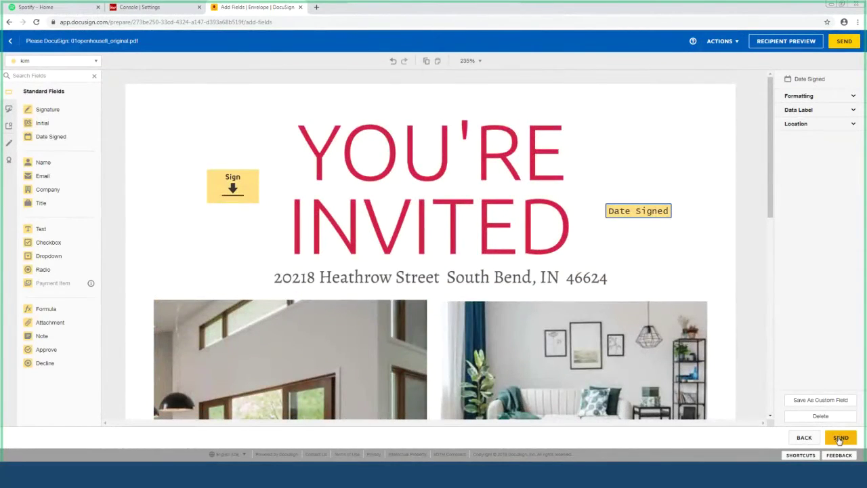
{"action": "left_click", "coordinate": [839, 438]}
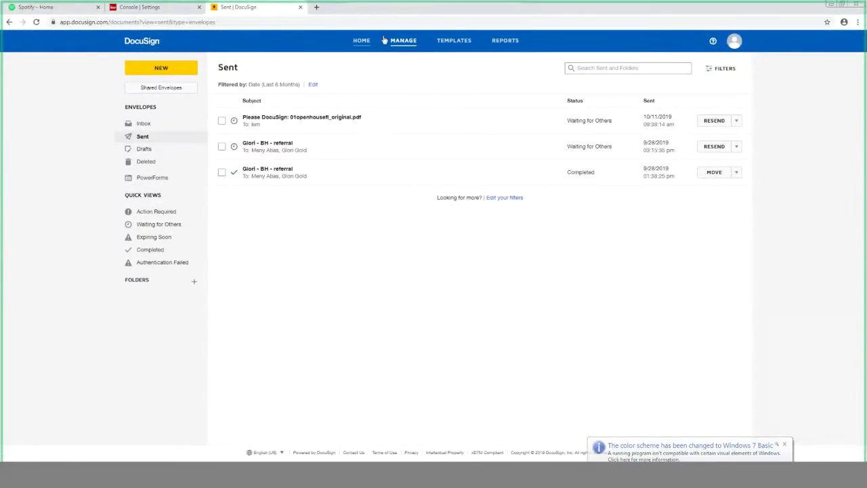
Step: Go to DocuSign Home and show the Action Required envelope list
{"action": "left_click", "coordinate": [361, 41]}
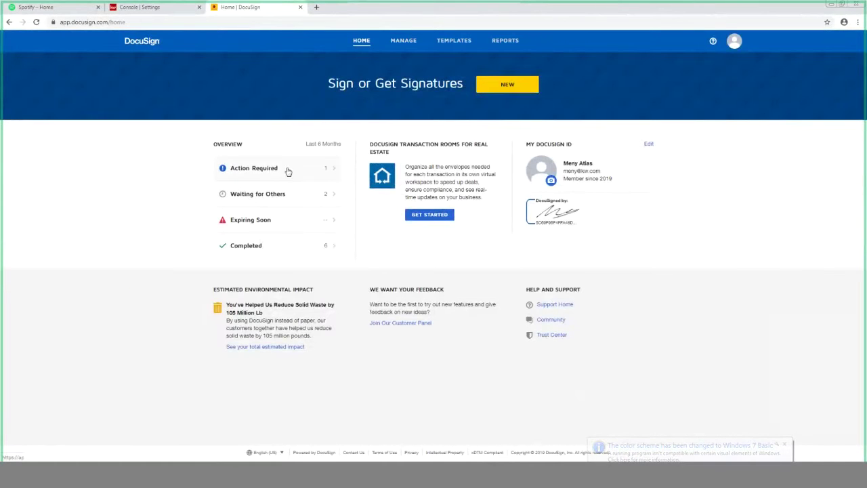
{"action": "left_click", "coordinate": [274, 169]}
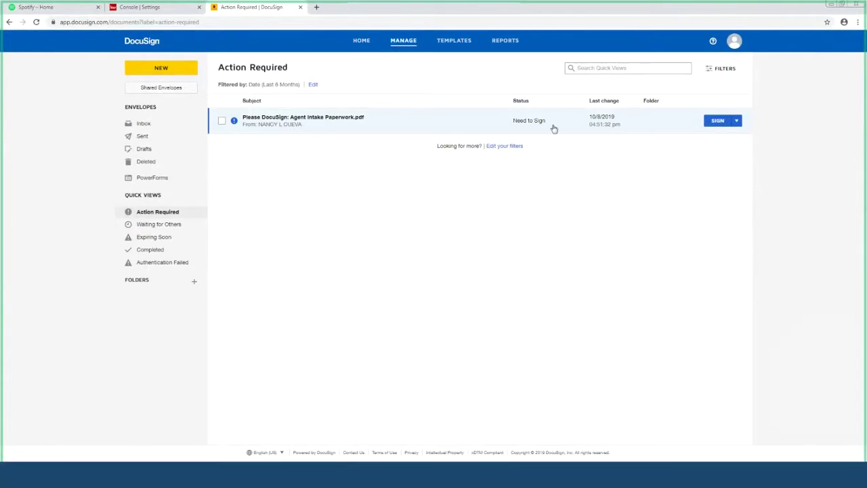
Step: Refresh the envelope lists and open the completed 01openhousefl_original.pdf envelope's details
{"action": "left_click", "coordinate": [162, 225]}
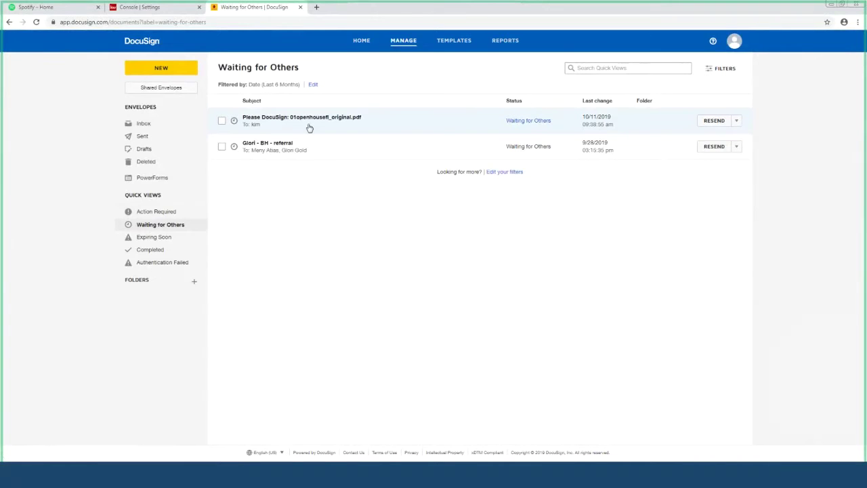
{"action": "left_click", "coordinate": [36, 22]}
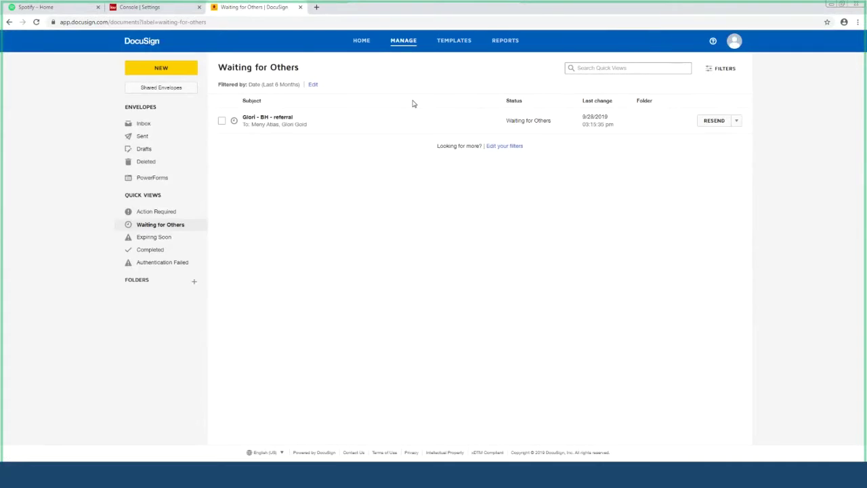
{"action": "left_click", "coordinate": [153, 250]}
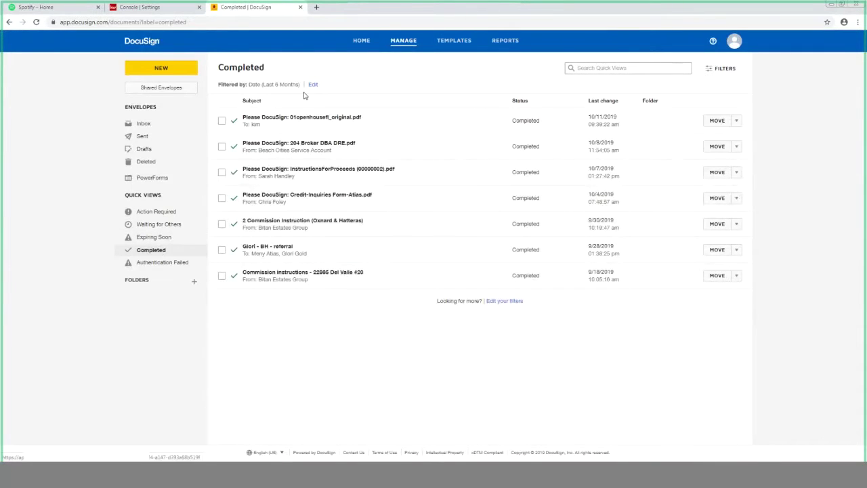
{"action": "left_click", "coordinate": [636, 128]}
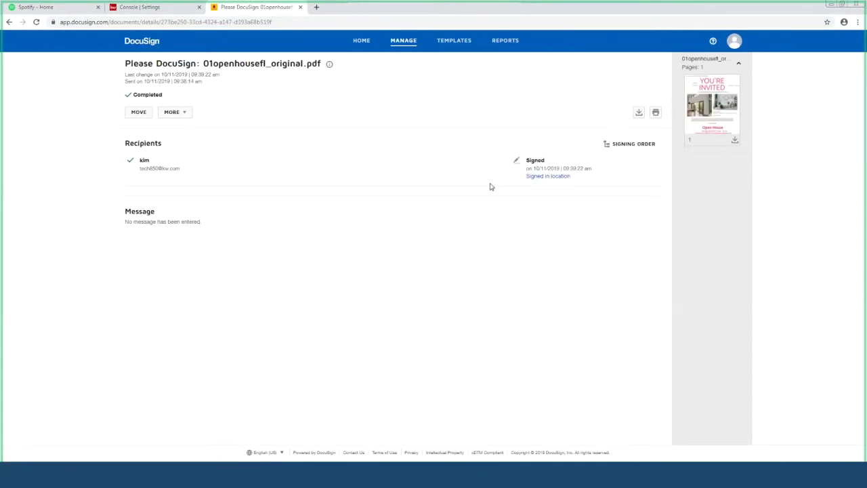
Step: Preview the signed open-house flyer PDF in its own tab, then return to KW Command settings
{"action": "left_click", "coordinate": [710, 106]}
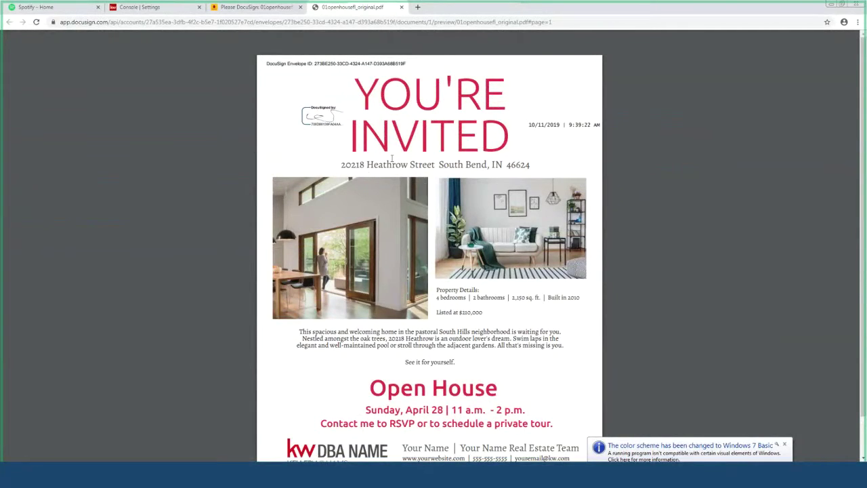
{"action": "left_click", "coordinate": [139, 11]}
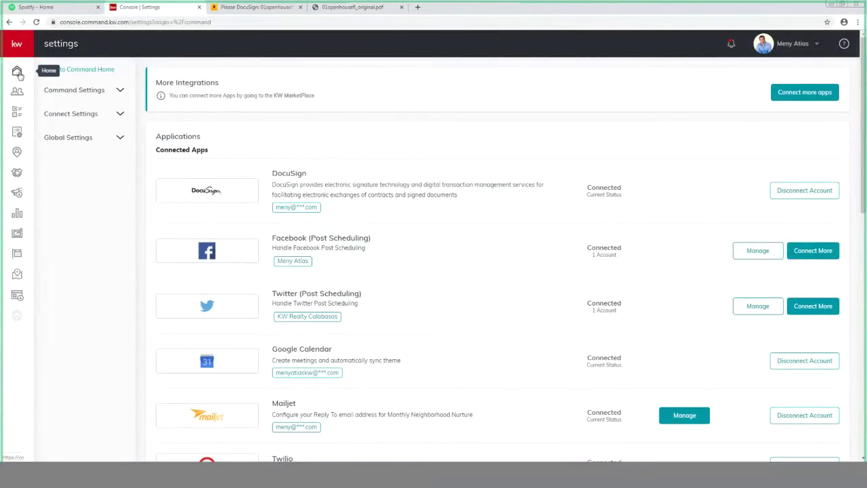
Step: Expand the KW Command sidebar and go to the Opportunities section
{"action": "left_click", "coordinate": [14, 43]}
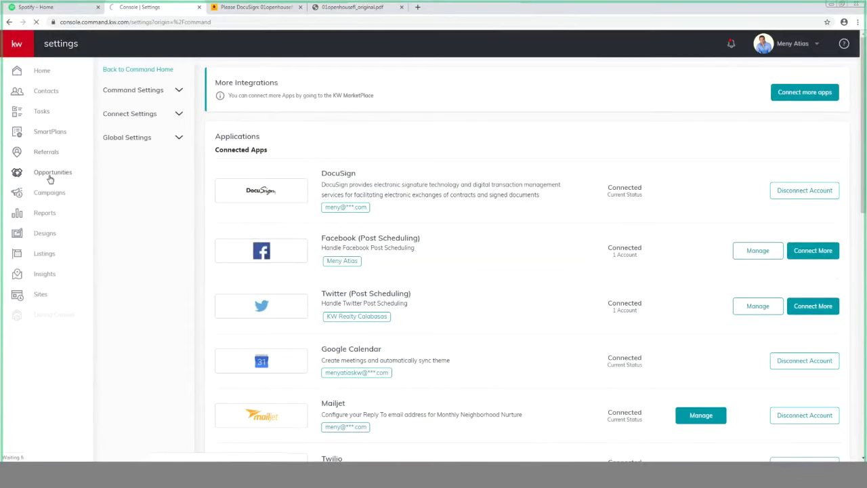
{"action": "left_click", "coordinate": [49, 179]}
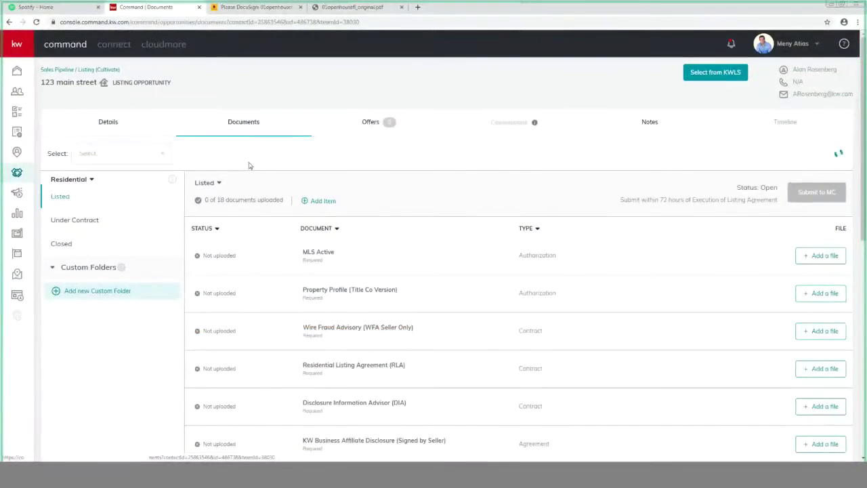
{"action": "scroll", "coordinate": [474, 248], "scroll_direction": "down", "scroll_amount": 10}
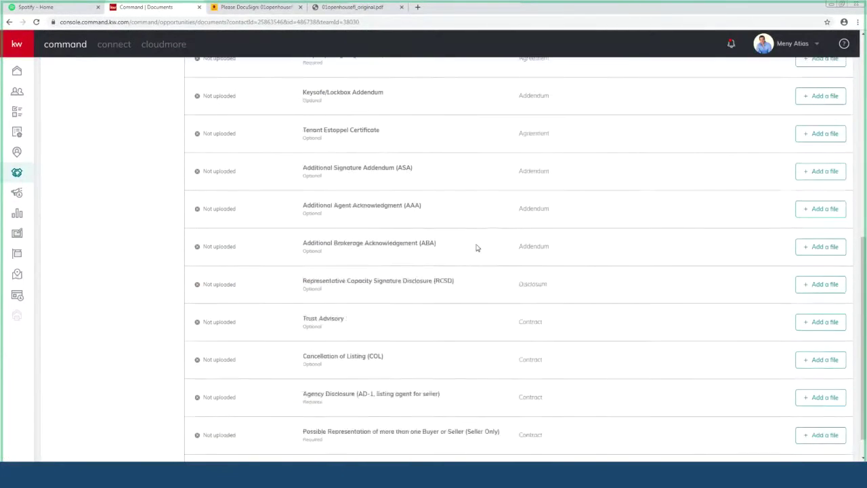
{"action": "scroll", "coordinate": [476, 250], "scroll_direction": "up", "scroll_amount": 10}
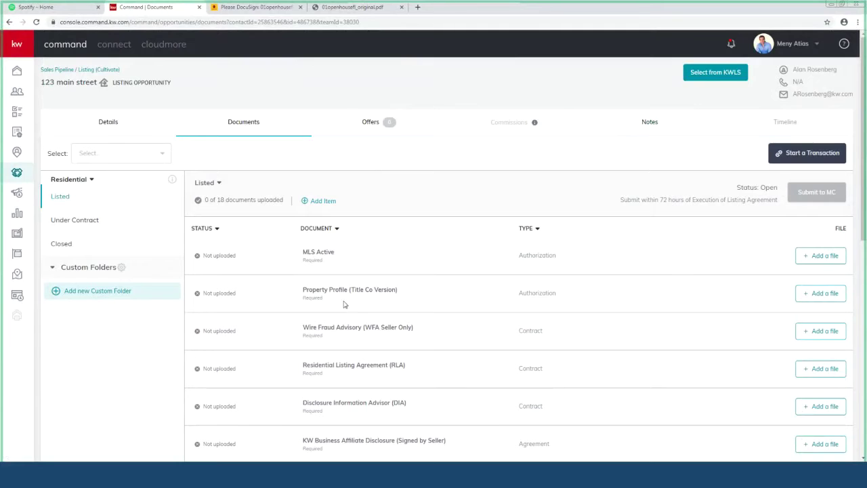
{"action": "left_click", "coordinate": [813, 296]}
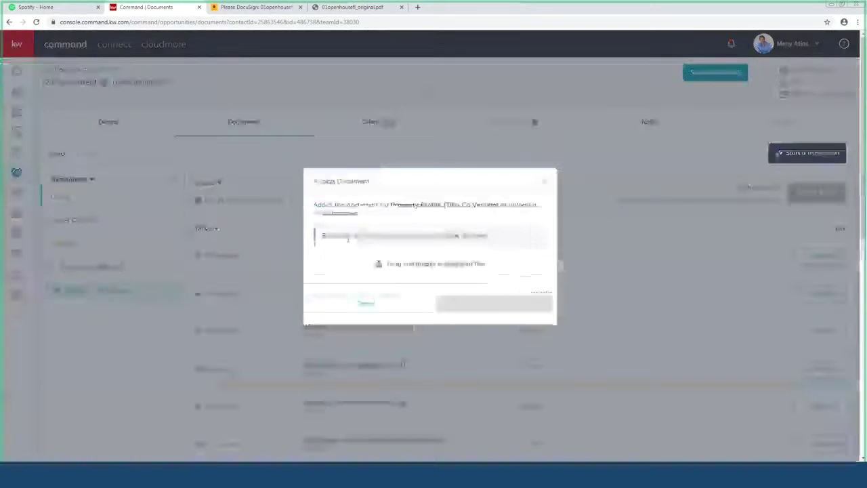
{"action": "left_click", "coordinate": [421, 263]}
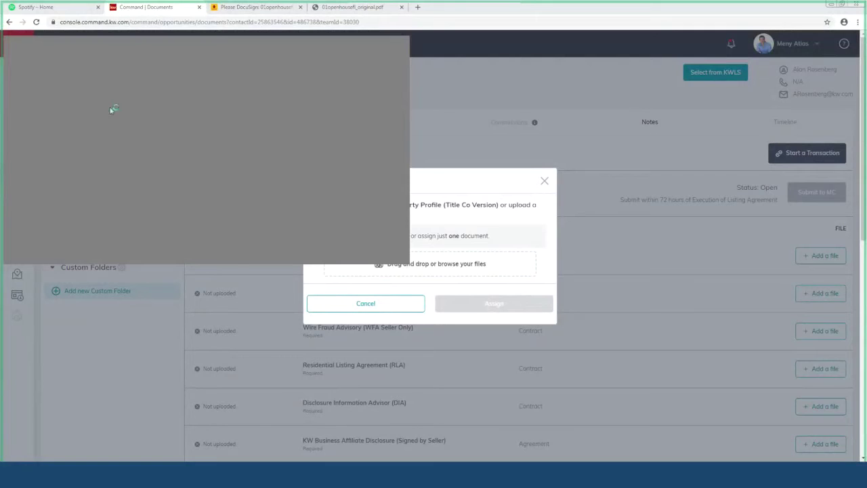
{"action": "left_click", "coordinate": [372, 255]}
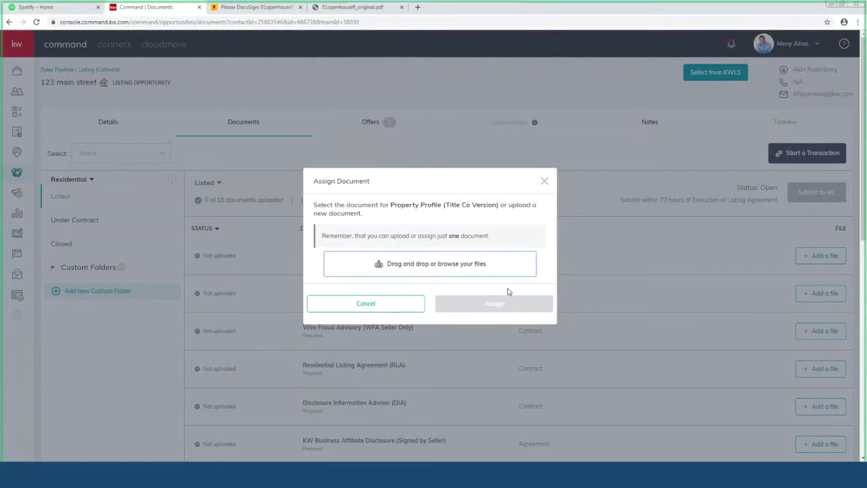
{"action": "left_click", "coordinate": [544, 181]}
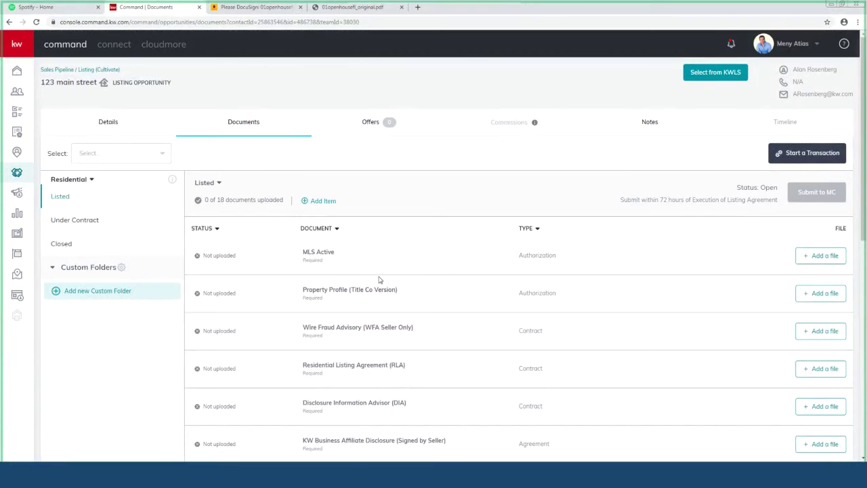
{"action": "scroll", "coordinate": [379, 279], "scroll_direction": "down", "scroll_amount": 7}
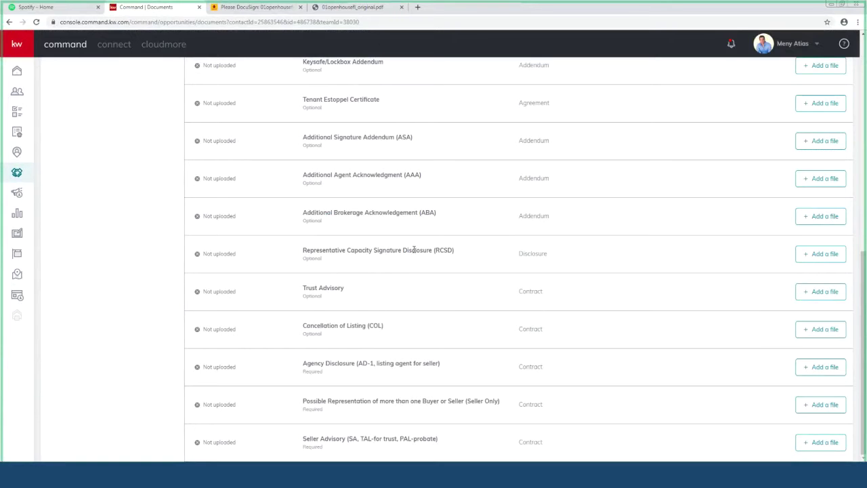
{"action": "scroll", "coordinate": [413, 249], "scroll_direction": "up", "scroll_amount": 10}
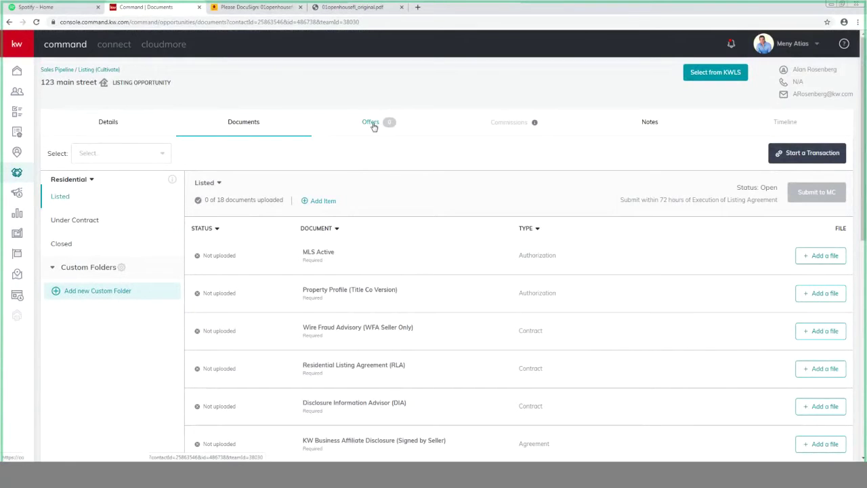
Step: Check the 123 main street listing's Offers page, then view the 01openhousefl_original.pdf DocuSign envelope
{"action": "left_click", "coordinate": [378, 128]}
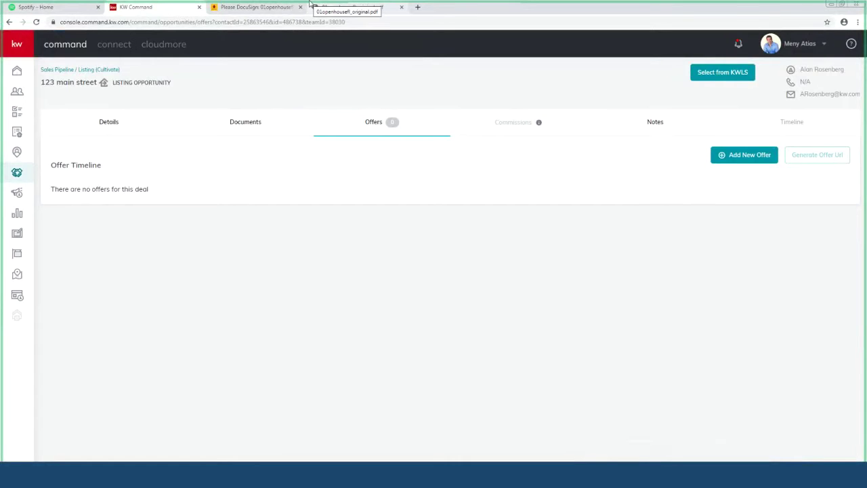
{"action": "left_click", "coordinate": [249, 7]}
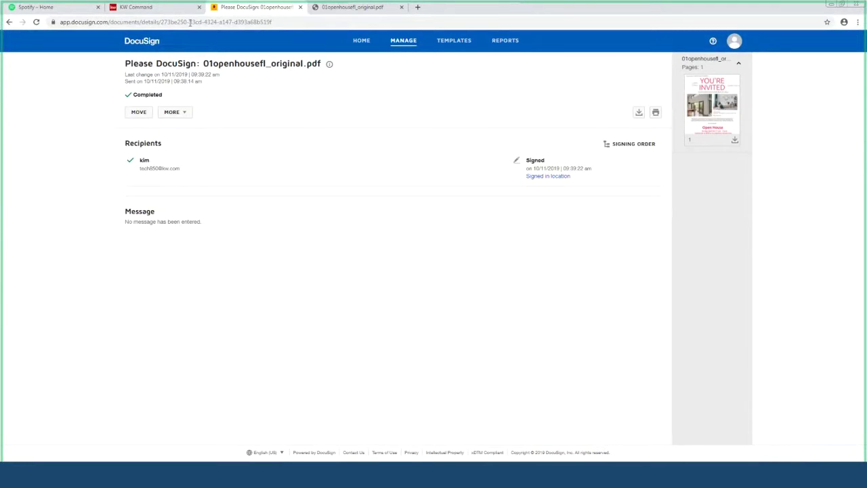
Step: Switch to KW Connect from the listing and close the signed PDF preview tab
{"action": "left_click", "coordinate": [164, 8]}
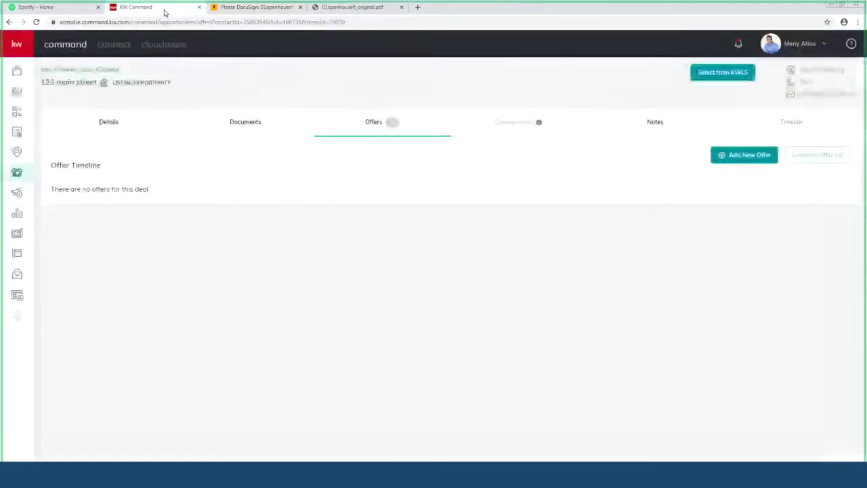
{"action": "left_click", "coordinate": [120, 49]}
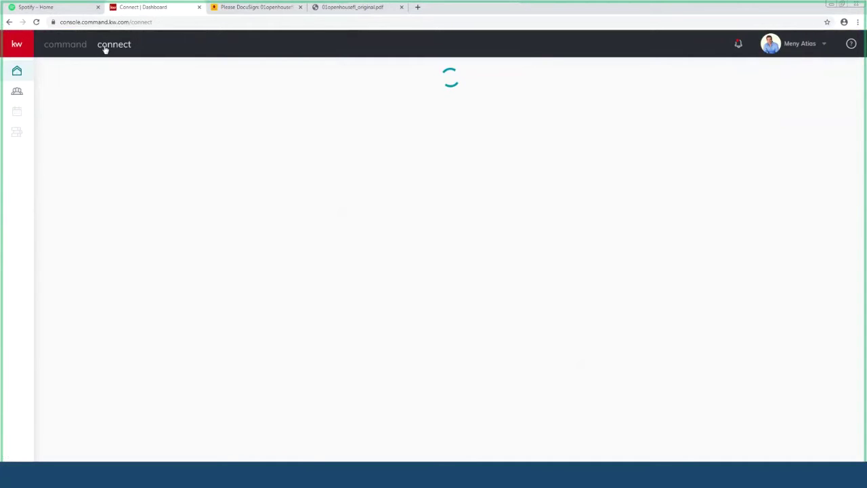
{"action": "left_click", "coordinate": [337, 10]}
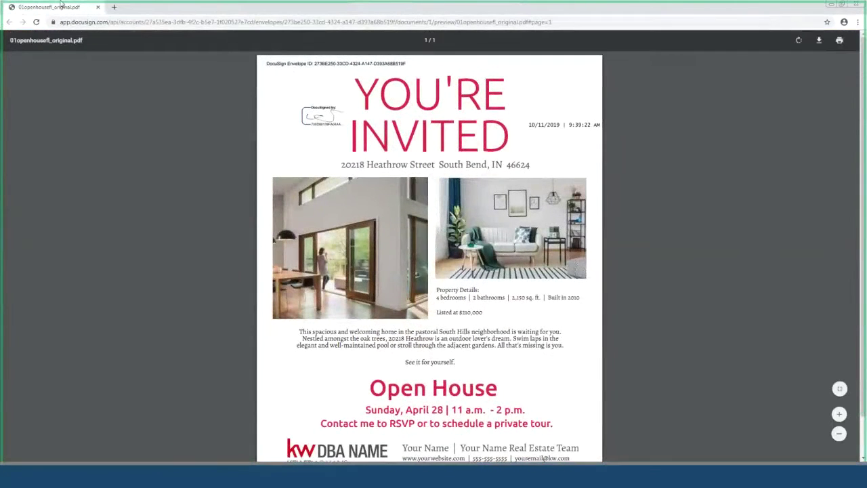
{"action": "left_click", "coordinate": [98, 8]}
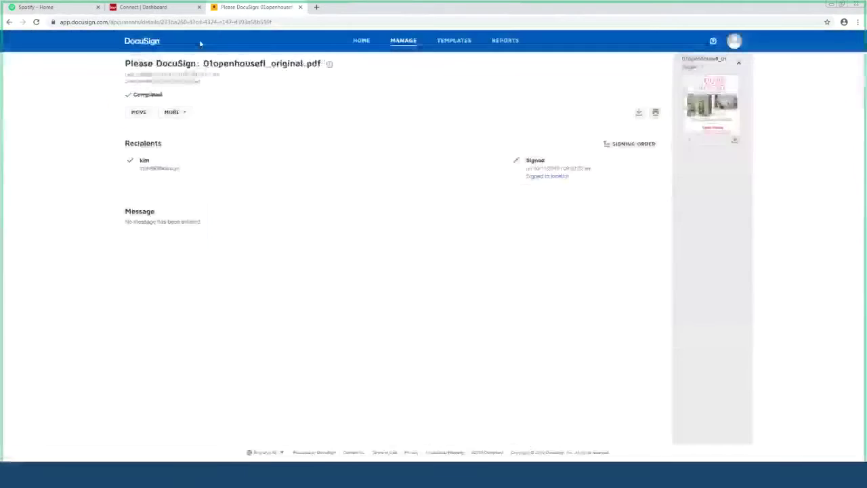
{"action": "left_click", "coordinate": [162, 8]}
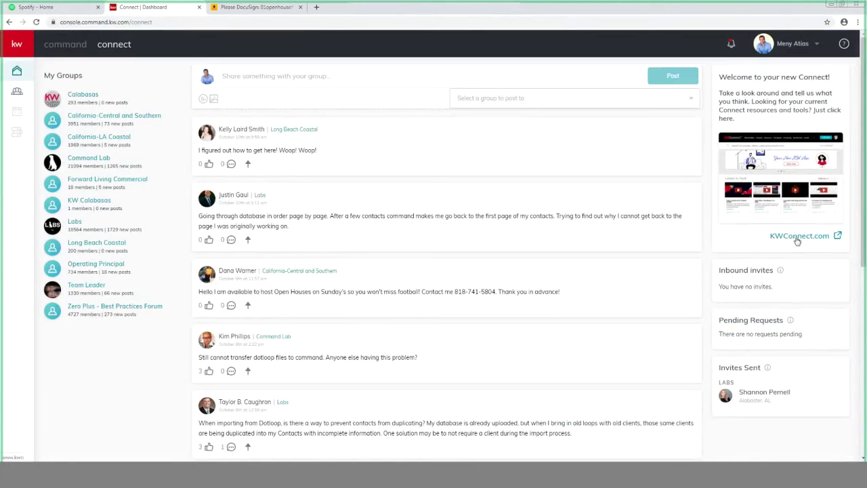
Step: Search KWConnect.com for 'docusign' and scroll through the results
{"action": "left_click", "coordinate": [772, 237]}
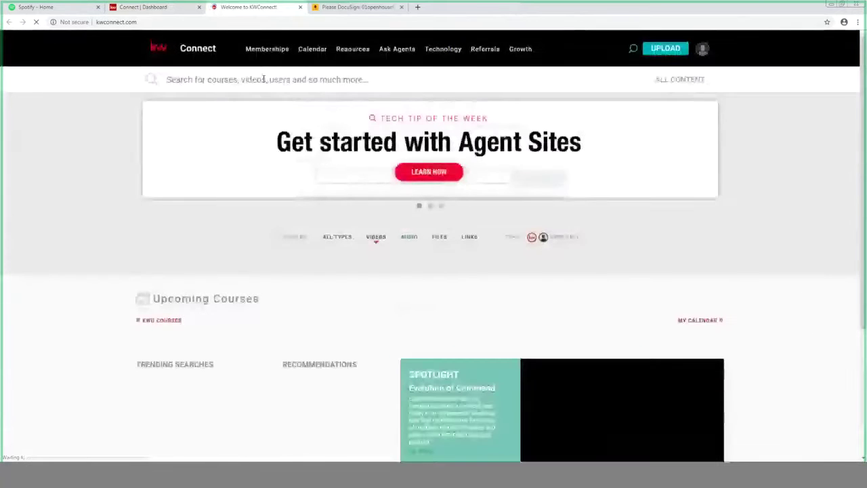
{"action": "left_click", "coordinate": [220, 79]}
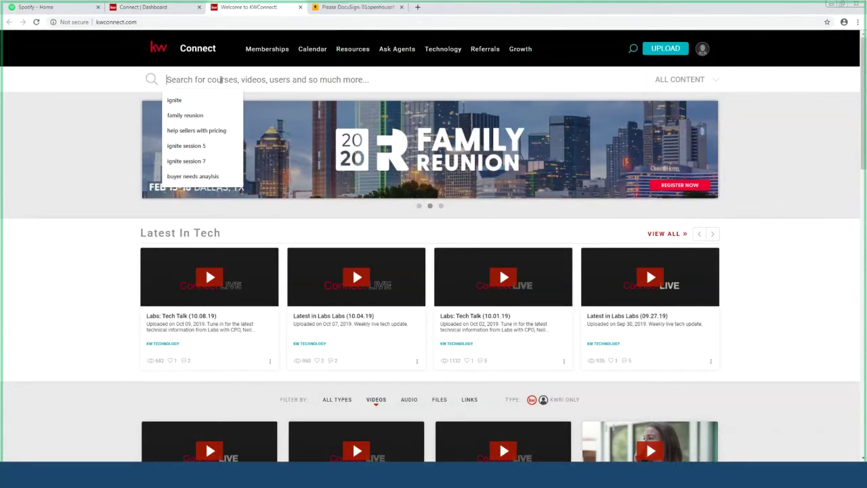
{"action": "type", "text": "docusign"}
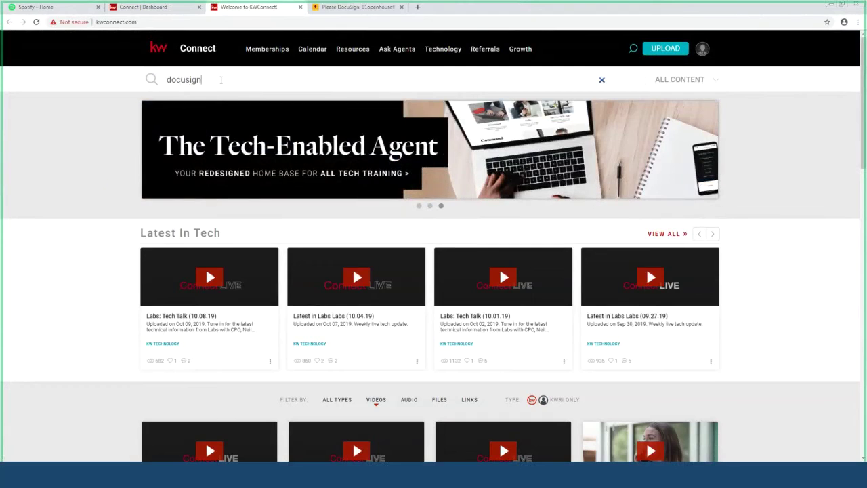
{"action": "key", "text": "Return"}
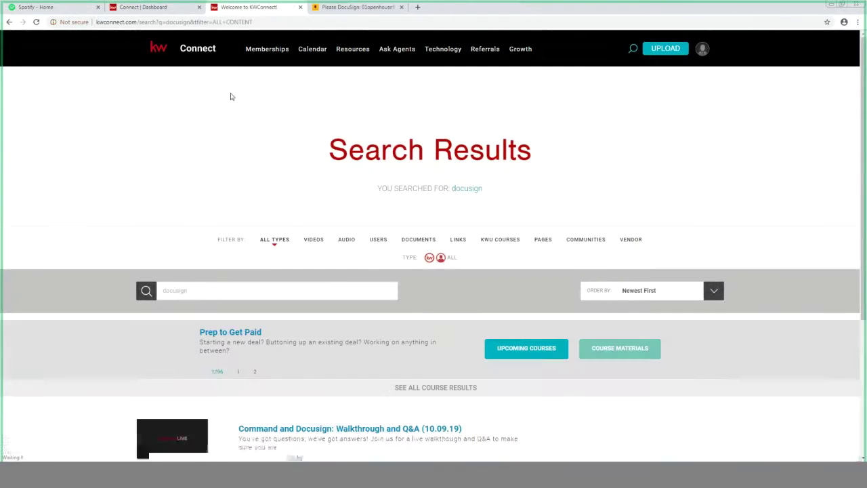
{"action": "scroll", "coordinate": [325, 254], "scroll_direction": "down", "scroll_amount": 4}
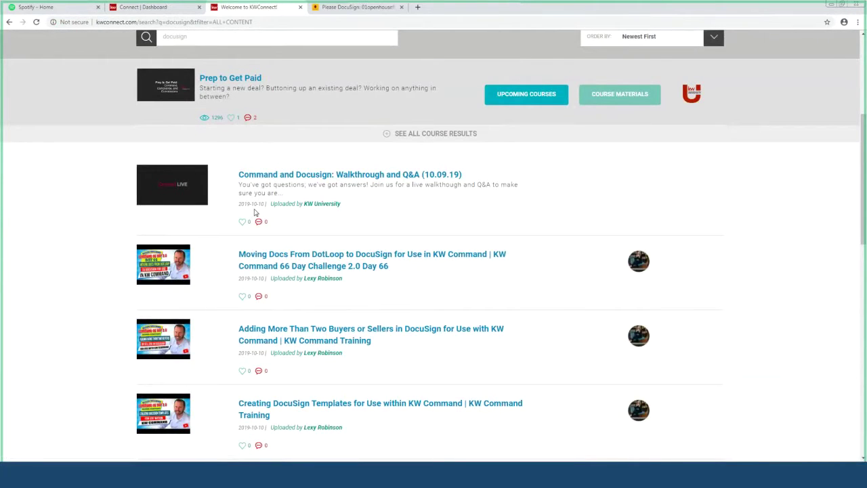
Step: Open the Command and Docusign walkthrough result, signing in with the Keller Williams username and password
{"action": "left_click", "coordinate": [296, 178]}
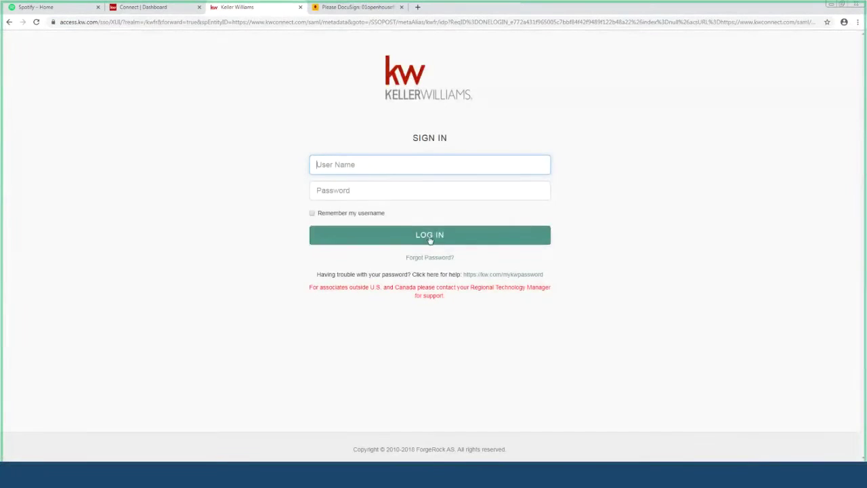
{"action": "type", "text": "matias"}
{"action": "key", "text": "Tab"}
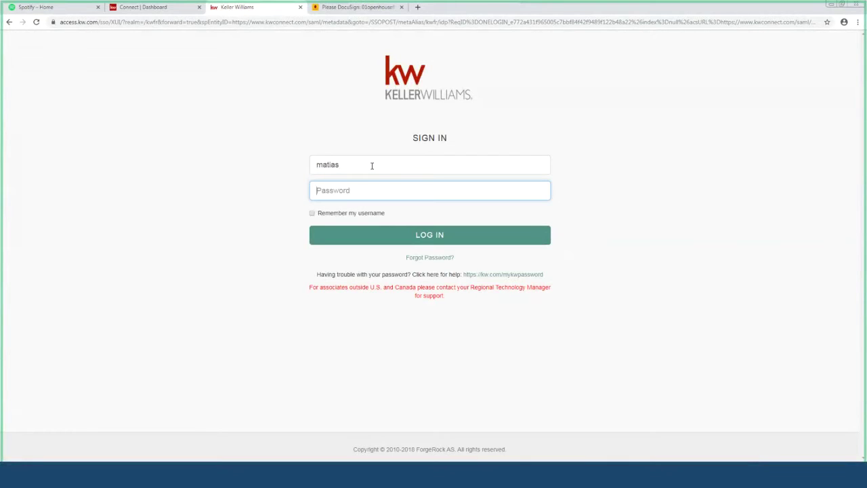
{"action": "type", "text": "•••••••••••••"}
{"action": "type", "text": "••••"}
{"action": "key", "text": "Return"}
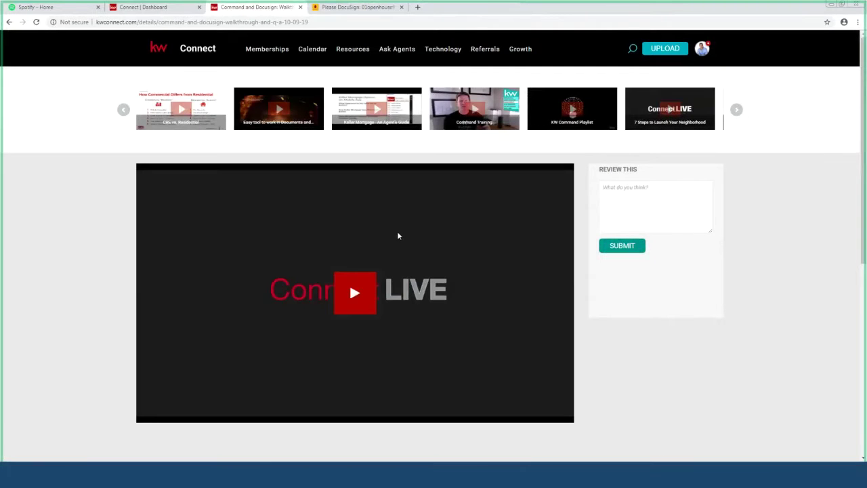
Step: Select the video page's web address and start playing the walkthrough video
{"action": "left_click", "coordinate": [281, 22]}
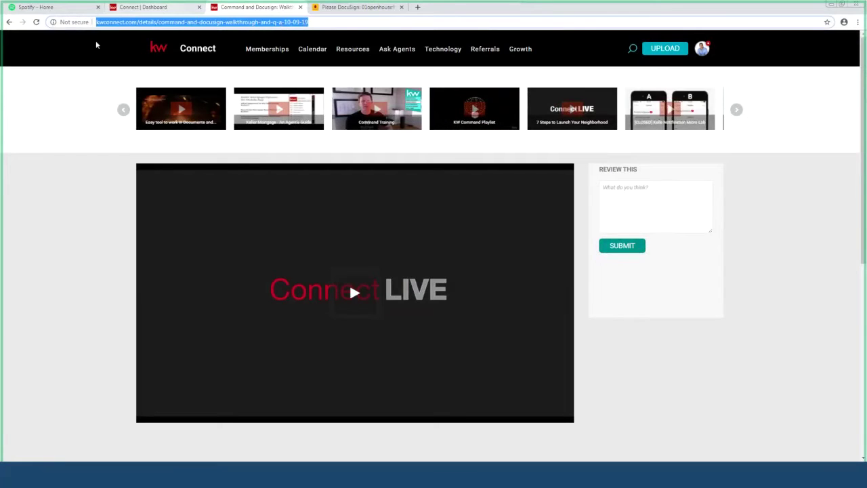
{"action": "key", "text": "super+d"}
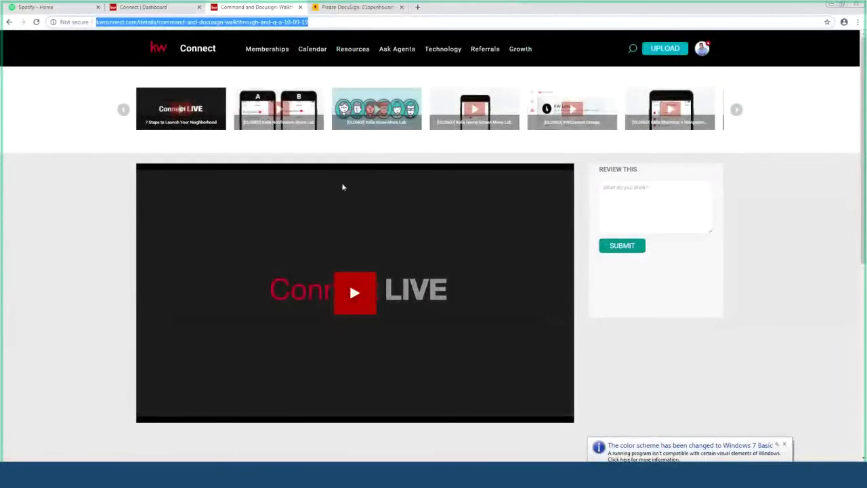
{"action": "left_click", "coordinate": [359, 292]}
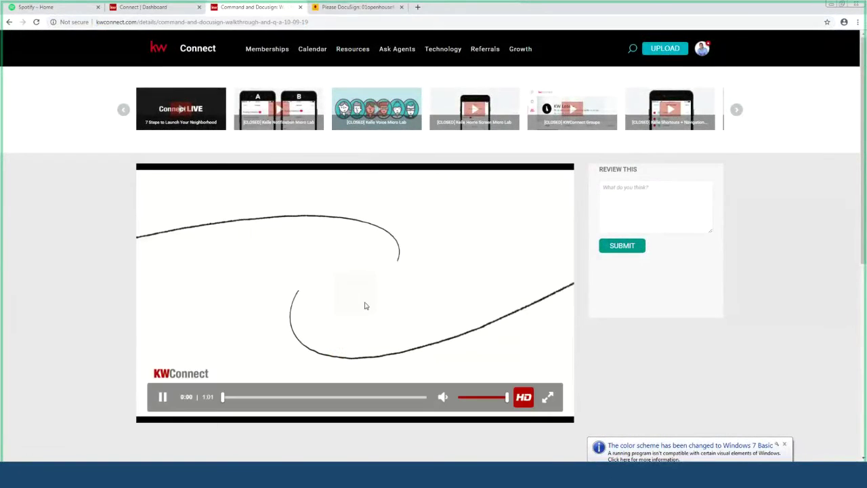
{"action": "scroll", "coordinate": [363, 304], "scroll_direction": "down", "scroll_amount": 1}
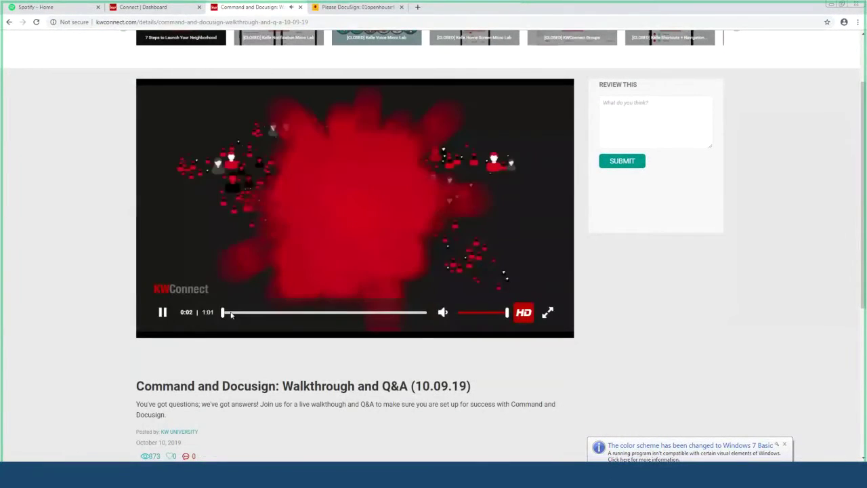
Step: Jump ahead to 2:59, 7:26 and 11:22, pause and resume, then return to the DocuSign envelope
{"action": "left_click", "coordinate": [245, 313]}
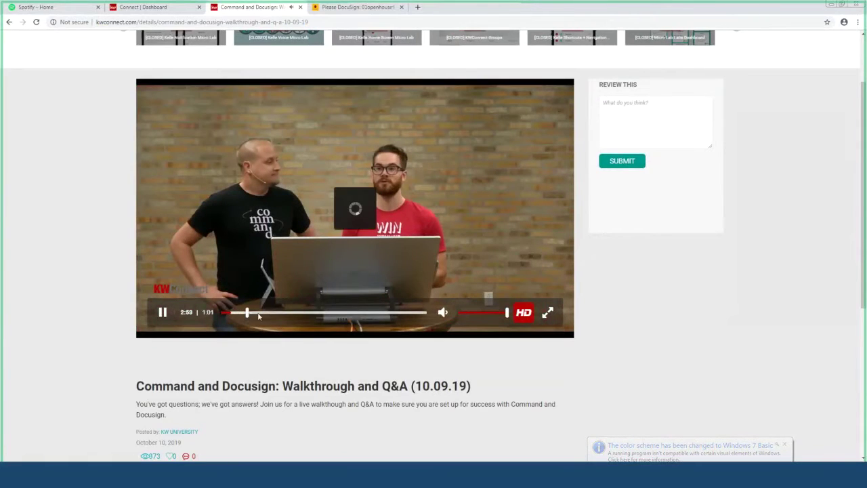
{"action": "left_click", "coordinate": [258, 313]}
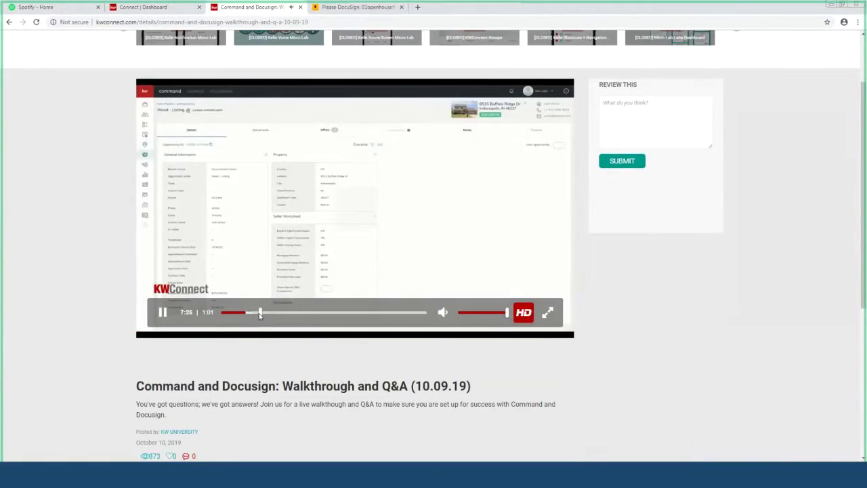
{"action": "left_click", "coordinate": [263, 313]}
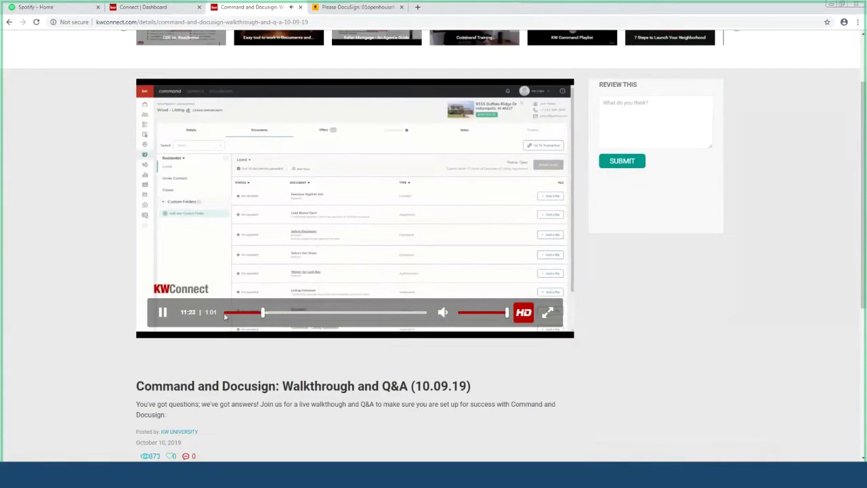
{"action": "left_click", "coordinate": [164, 312]}
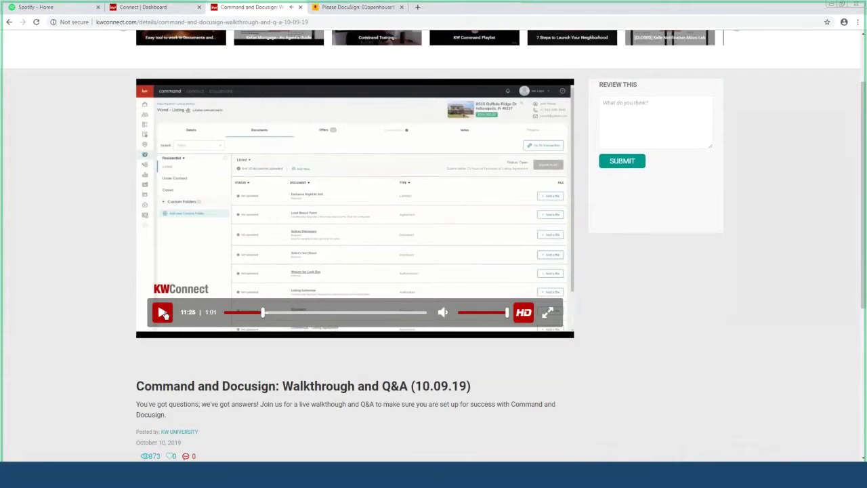
{"action": "left_click", "coordinate": [163, 313]}
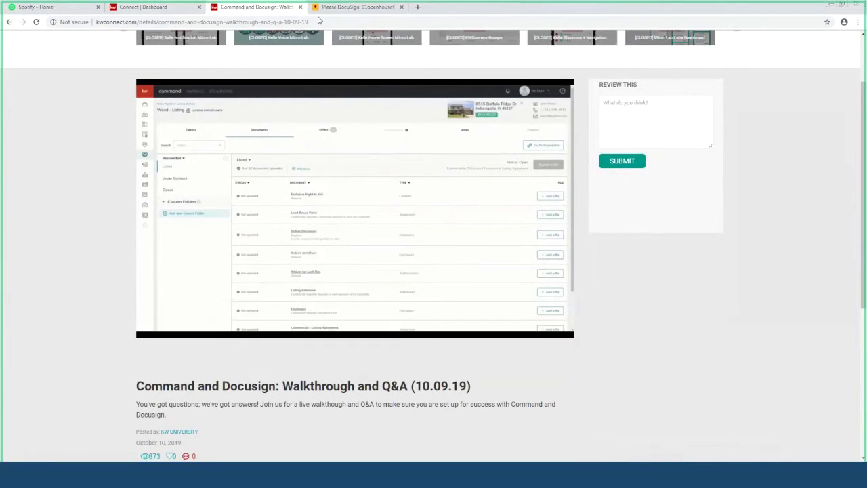
{"action": "left_click", "coordinate": [359, 8]}
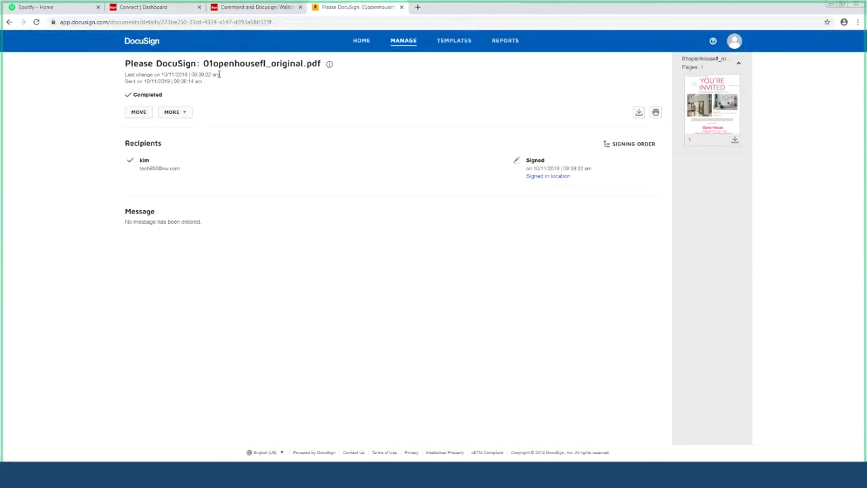
Step: From the DocuSign home page, go to Templates, dismiss the tip and choose New > Create Template
{"action": "left_click", "coordinate": [160, 42]}
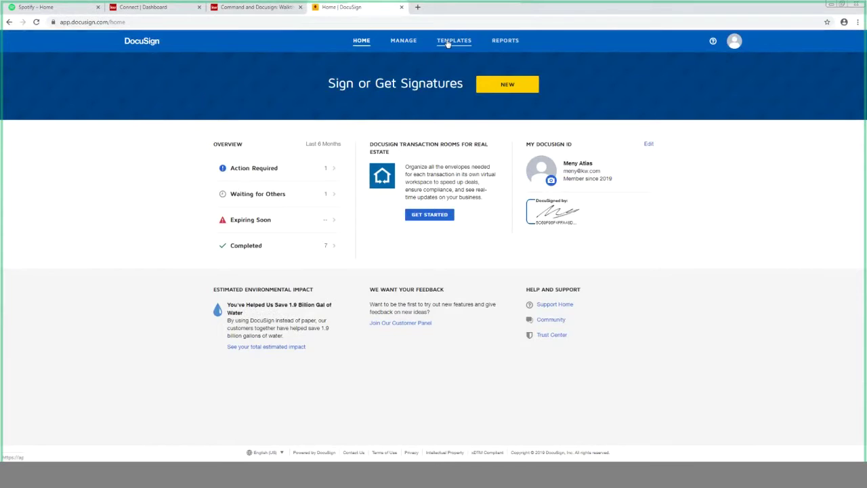
{"action": "left_click", "coordinate": [454, 42]}
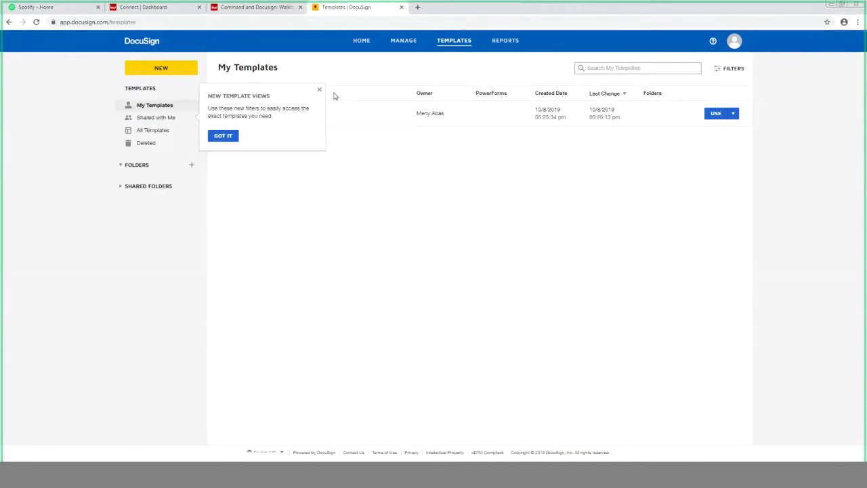
{"action": "left_click", "coordinate": [319, 89]}
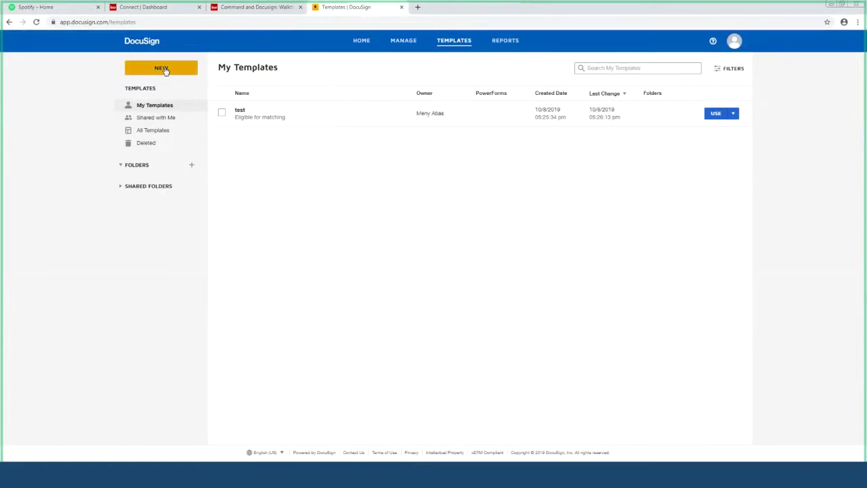
{"action": "left_click", "coordinate": [165, 70]}
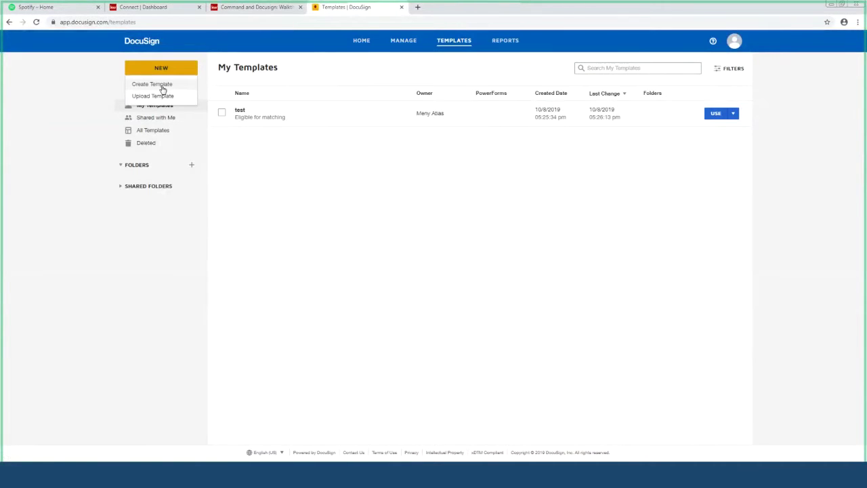
{"action": "left_click", "coordinate": [163, 88]}
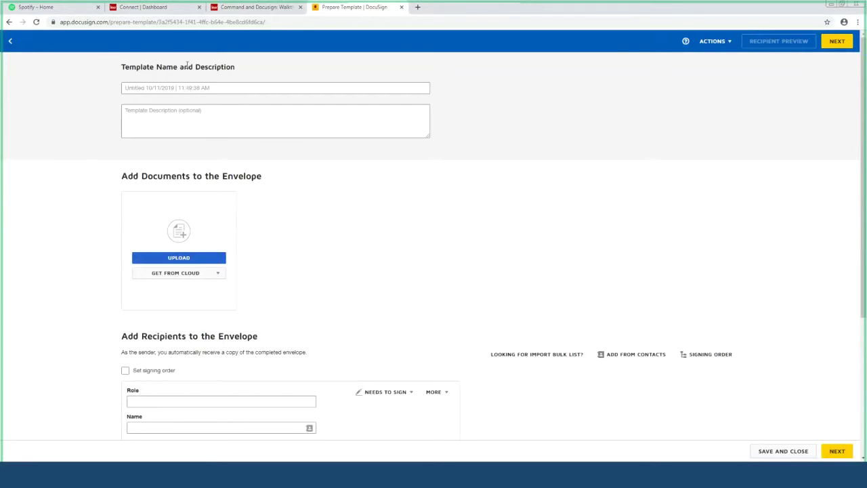
Step: Enter 'test' in the new template's Template Name field
{"action": "left_click", "coordinate": [159, 88]}
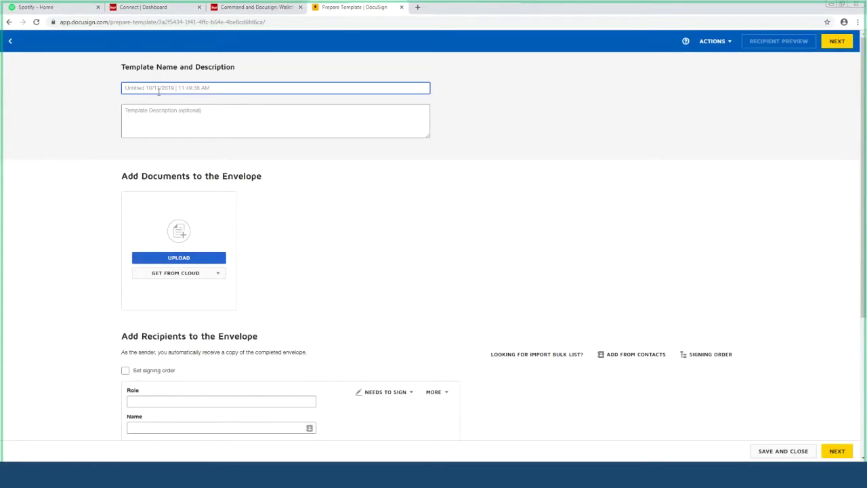
{"action": "type", "text": "test!"}
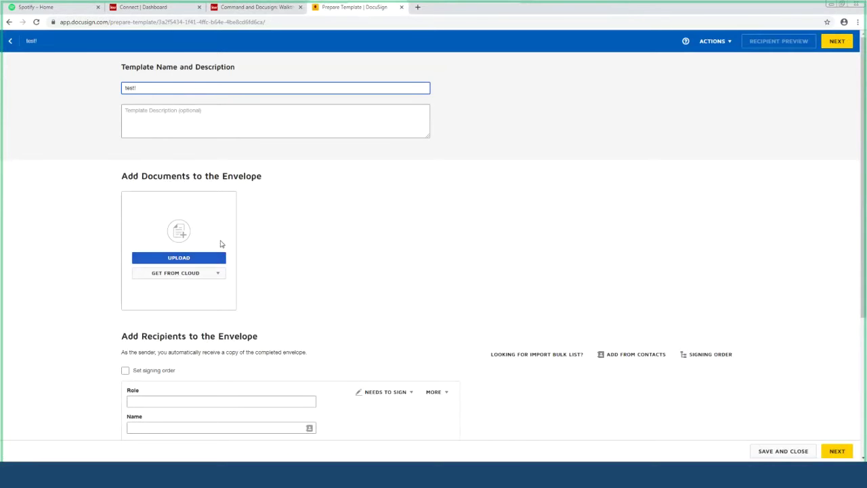
Step: Upload the PDF document to the template
{"action": "left_click", "coordinate": [173, 258]}
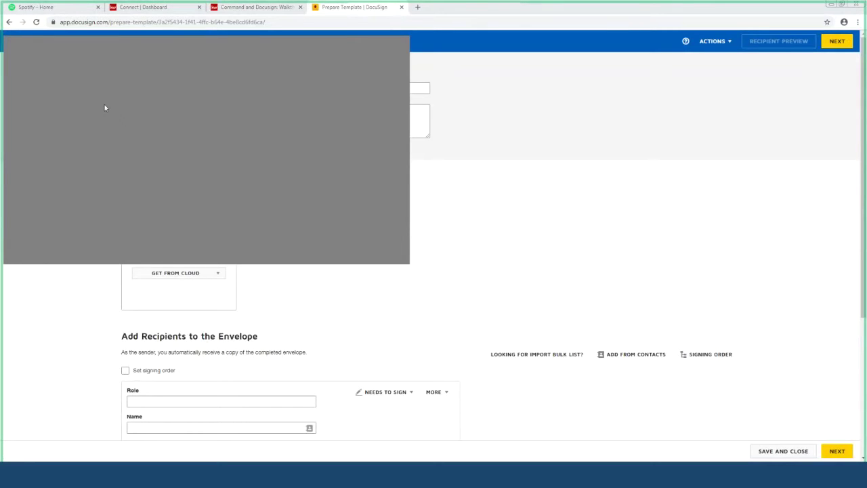
{"action": "double_click", "coordinate": [154, 167]}
{"action": "scroll", "coordinate": [445, 337], "scroll_direction": "down", "scroll_amount": 3}
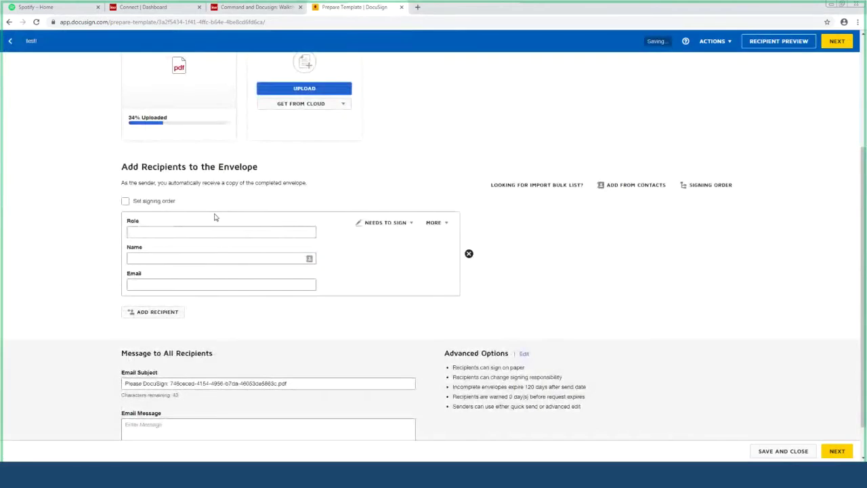
{"action": "scroll", "coordinate": [250, 244], "scroll_direction": "down", "scroll_amount": 1}
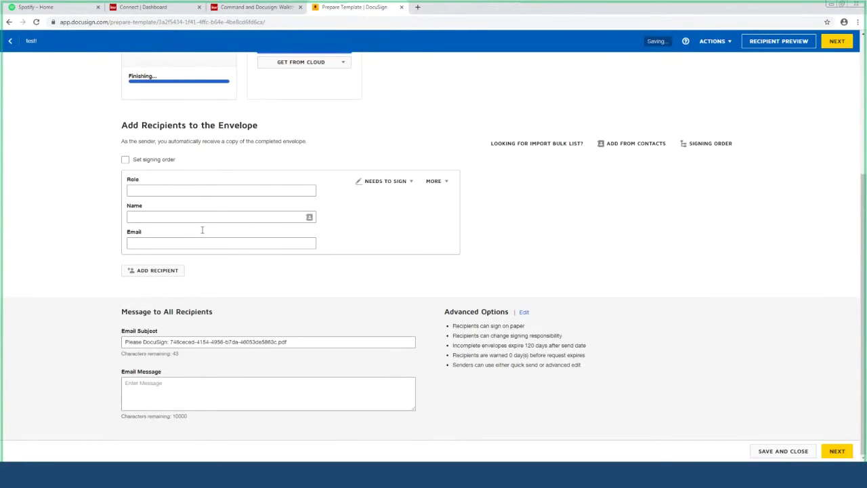
Step: Add the saved contact as recipient and change the email subject to 'Please DocuSign: test #1'
{"action": "left_click", "coordinate": [169, 216]}
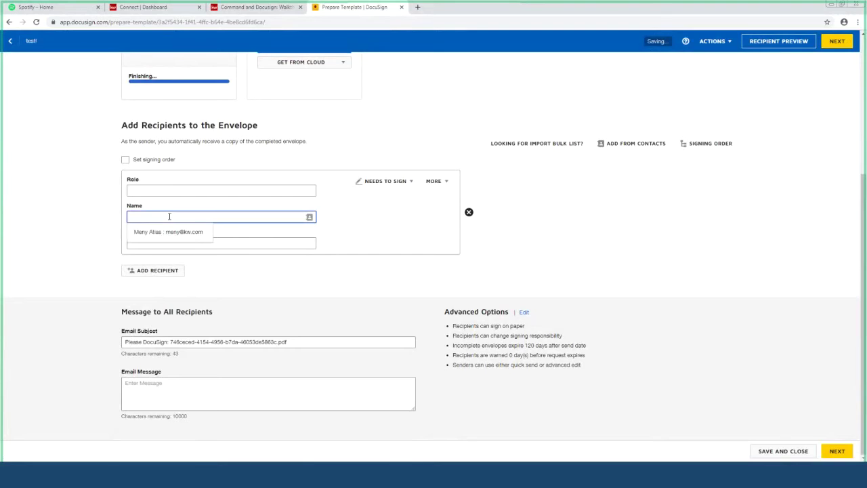
{"action": "left_click", "coordinate": [167, 232]}
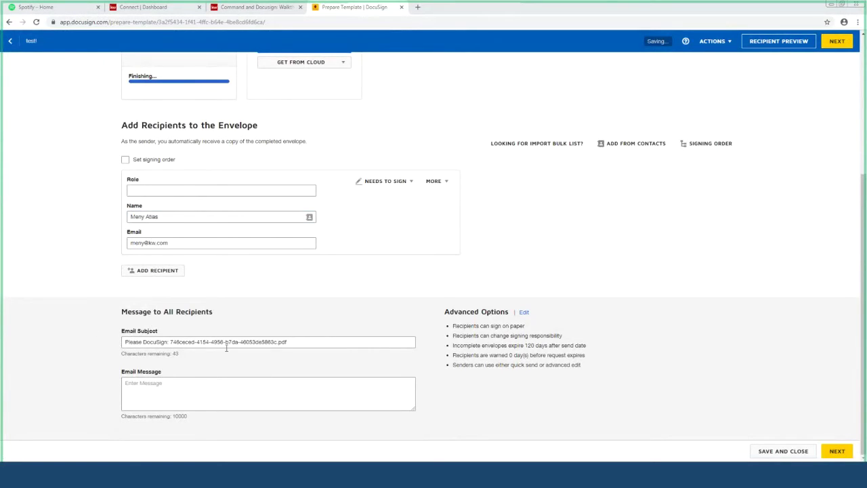
{"action": "left_click_drag", "start_coordinate": [286, 342], "coordinate": [171, 341]}
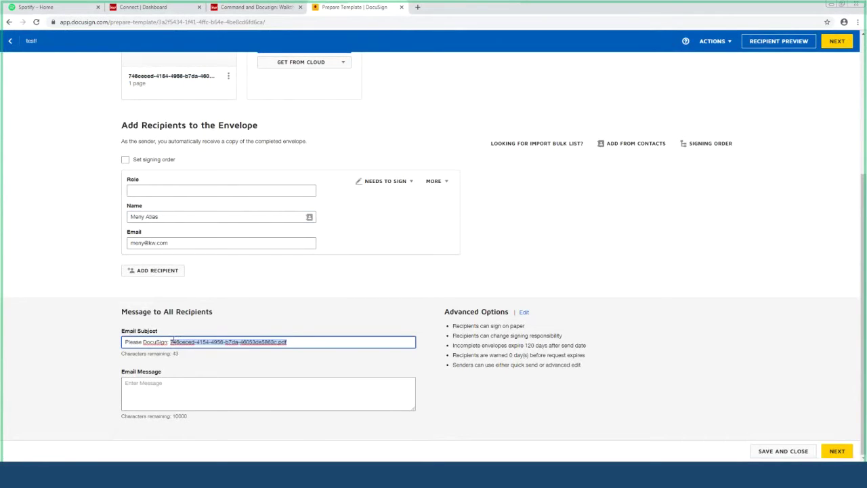
{"action": "type", "text": "test #1"}
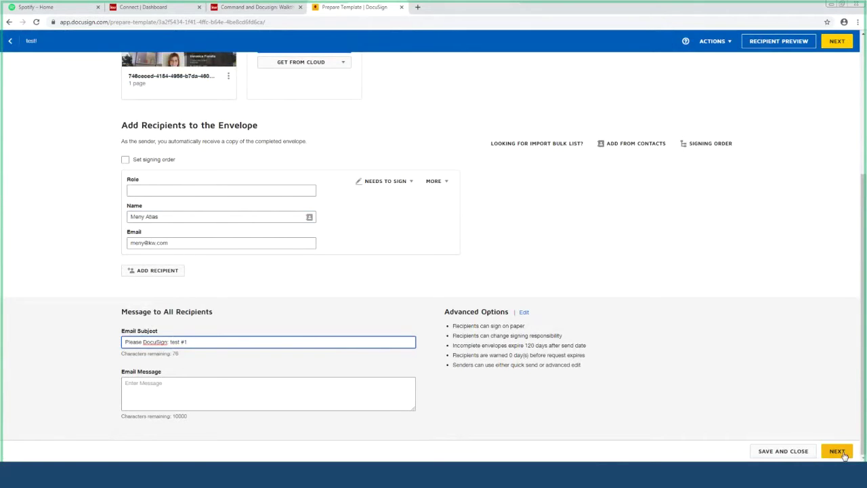
Step: Place a signature field and a date-signed field beside 3,000 SQFT on the flyer
{"action": "left_click", "coordinate": [844, 455]}
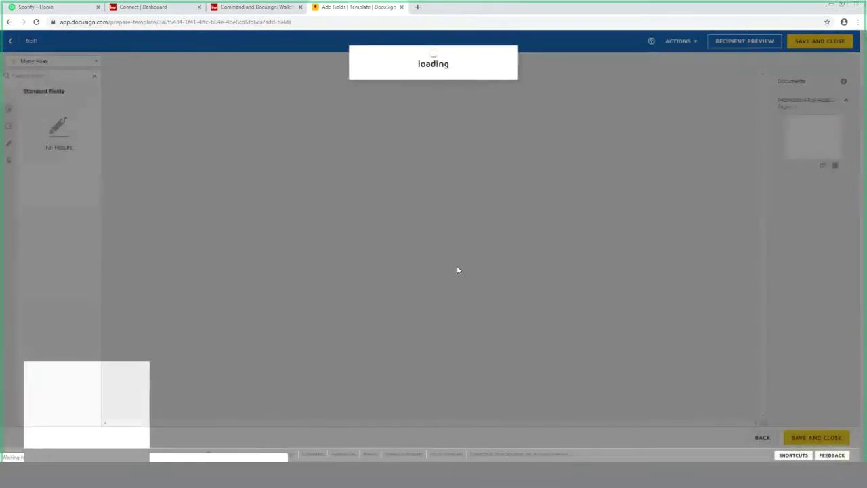
{"action": "scroll", "coordinate": [391, 243], "scroll_direction": "down", "scroll_amount": 1}
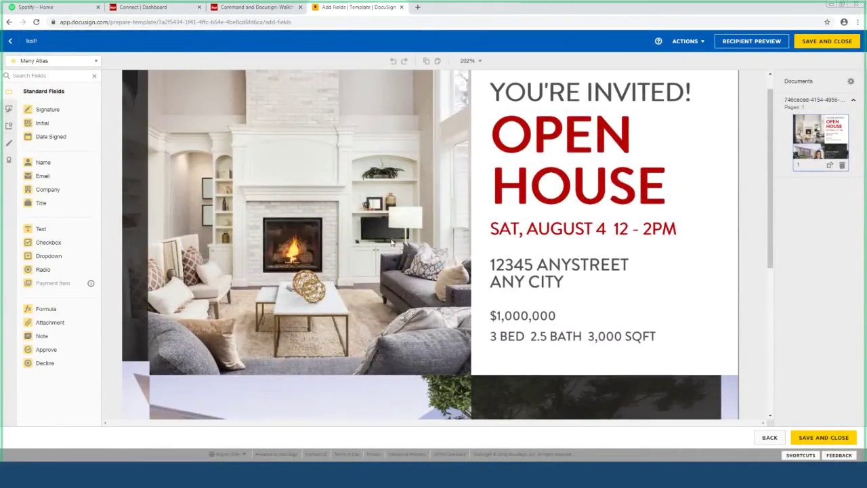
{"action": "scroll", "coordinate": [390, 243], "scroll_direction": "down", "scroll_amount": 4}
{"action": "scroll", "coordinate": [393, 241], "scroll_direction": "up", "scroll_amount": 5}
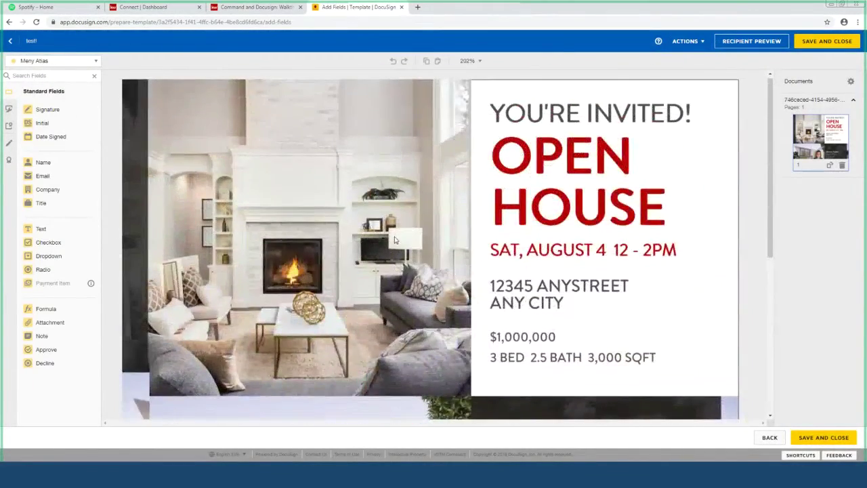
{"action": "scroll", "coordinate": [395, 239], "scroll_direction": "down", "scroll_amount": 4}
{"action": "scroll", "coordinate": [394, 239], "scroll_direction": "up", "scroll_amount": 5}
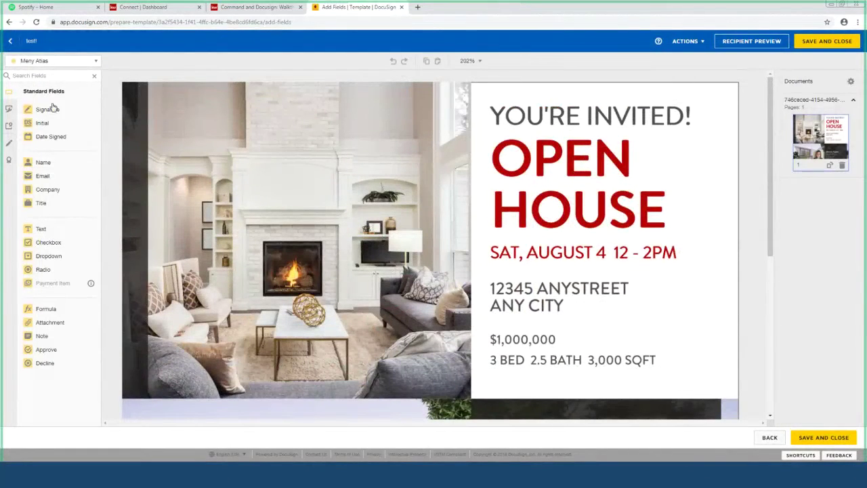
{"action": "mouse_move", "coordinate": [53, 108]}
{"action": "left_mouse_down"}
{"action": "mouse_move", "coordinate": [581, 194]}
{"action": "mouse_move", "coordinate": [595, 207]}
{"action": "left_mouse_up"}
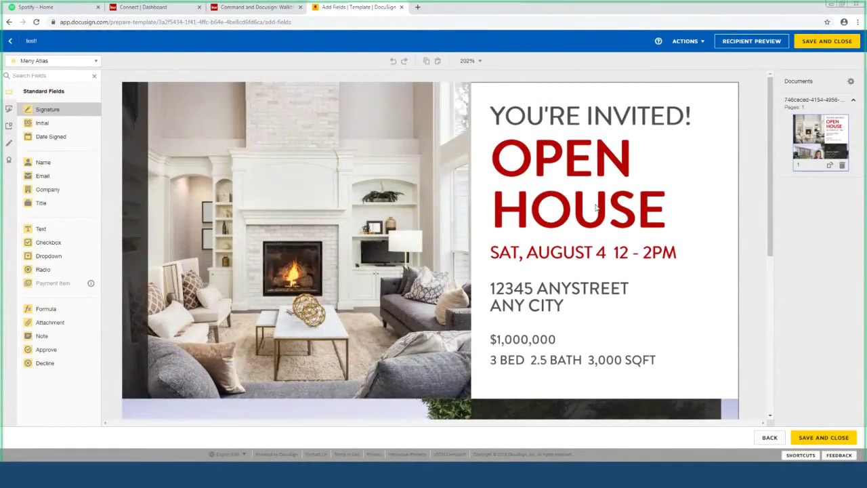
{"action": "left_click_drag", "start_coordinate": [58, 136], "coordinate": [694, 354]}
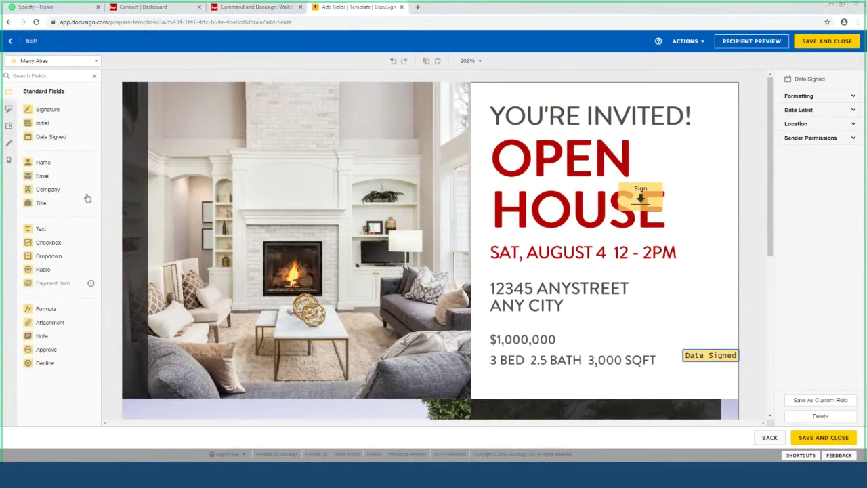
Step: Add a widened text field and an initial field, move the signature onto $1,000,000, and save the template
{"action": "left_click_drag", "start_coordinate": [392, 194], "coordinate": [518, 132]}
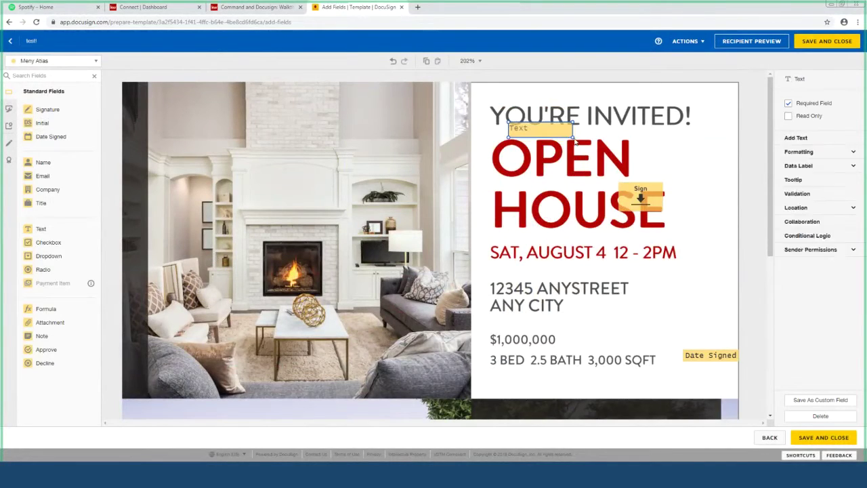
{"action": "left_click_drag", "start_coordinate": [578, 143], "coordinate": [726, 142]}
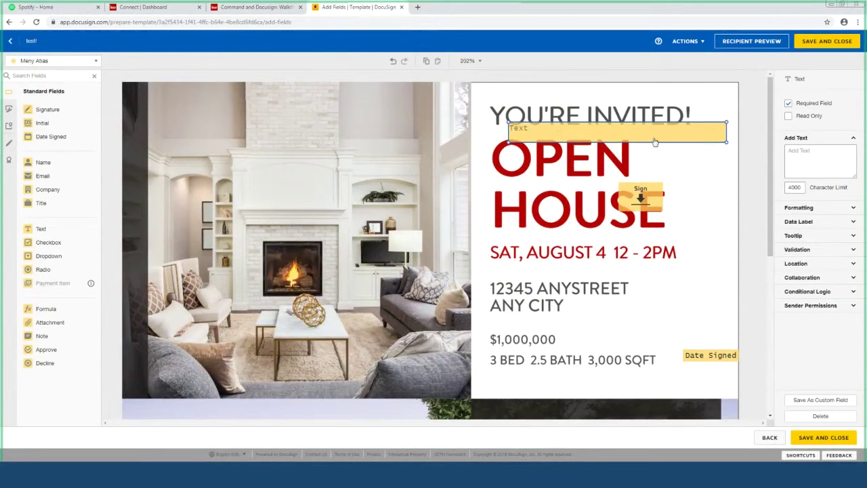
{"action": "mouse_move", "coordinate": [650, 208]}
{"action": "left_mouse_down"}
{"action": "mouse_move", "coordinate": [636, 233]}
{"action": "mouse_move", "coordinate": [528, 331]}
{"action": "left_mouse_up"}
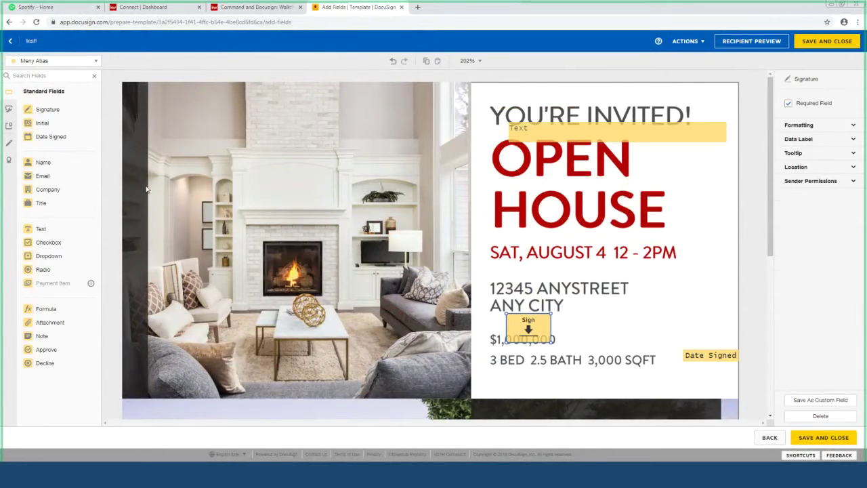
{"action": "left_click", "coordinate": [43, 122]}
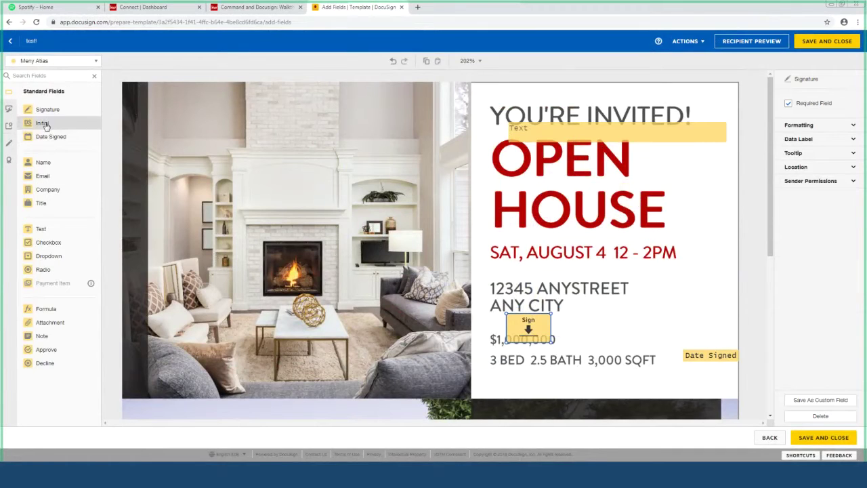
{"action": "left_click", "coordinate": [586, 369]}
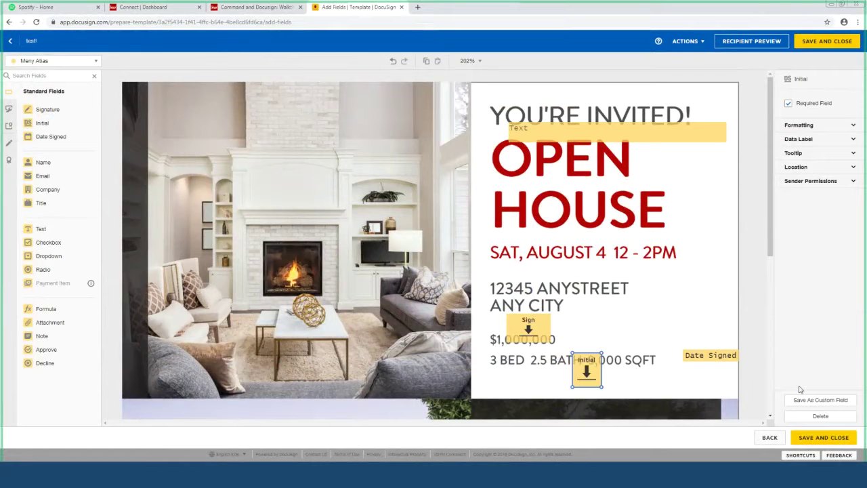
{"action": "left_click", "coordinate": [824, 439]}
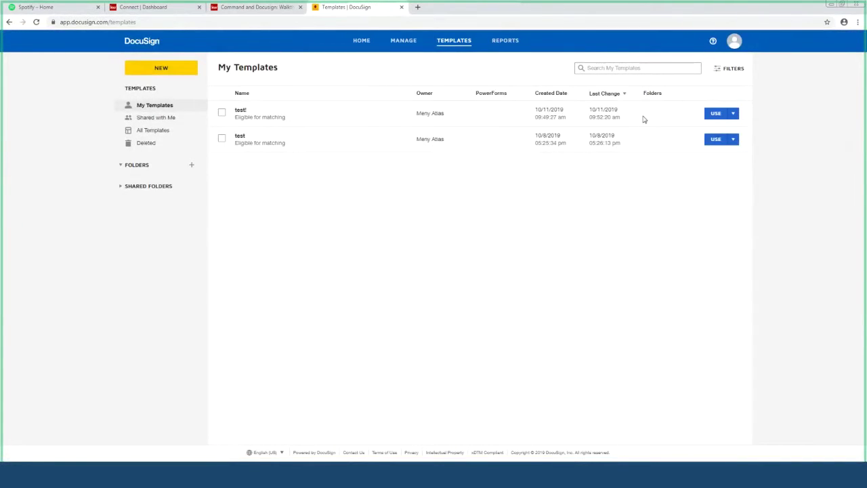
Step: Start an envelope from the test! template and continue past its prefilled setup page
{"action": "left_click", "coordinate": [719, 115]}
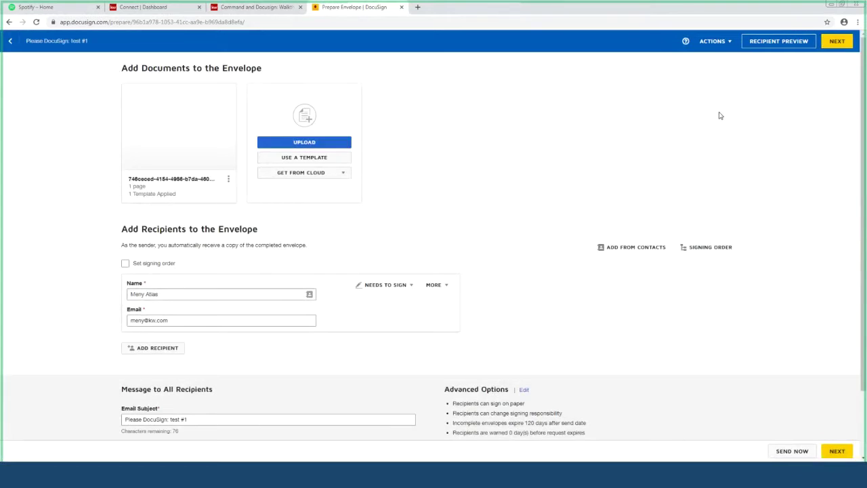
{"action": "scroll", "coordinate": [373, 333], "scroll_direction": "down", "scroll_amount": 1}
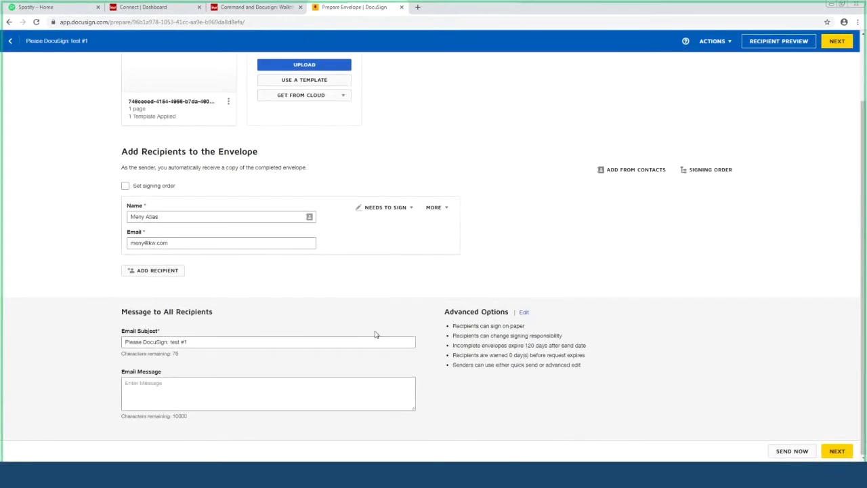
{"action": "scroll", "coordinate": [318, 324], "scroll_direction": "up", "scroll_amount": 1}
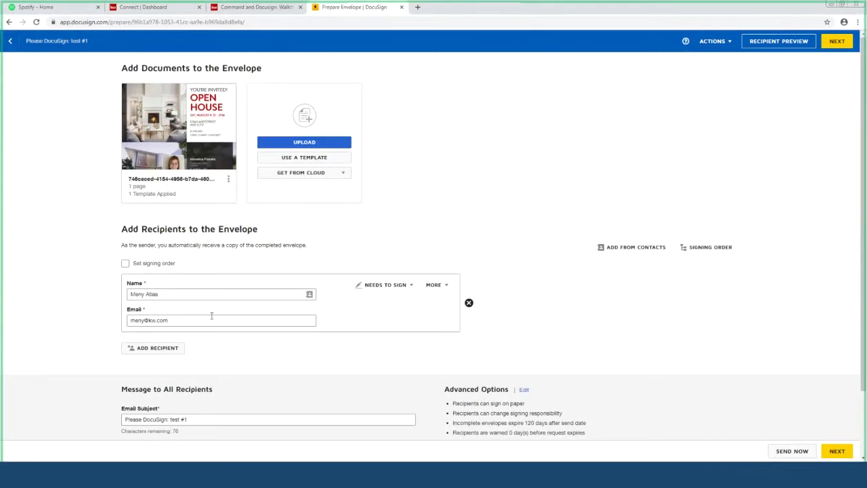
{"action": "left_click", "coordinate": [835, 454]}
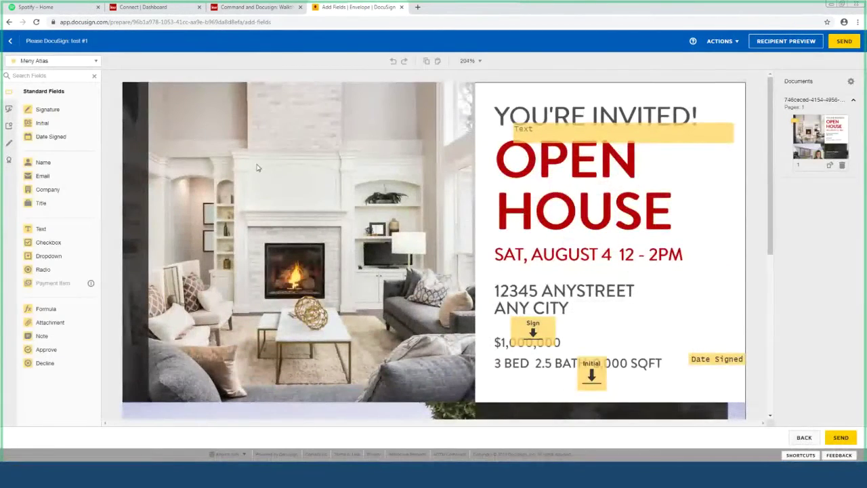
Step: Check the recipient list, then back out of the unsent envelope to My Templates
{"action": "left_click", "coordinate": [89, 64]}
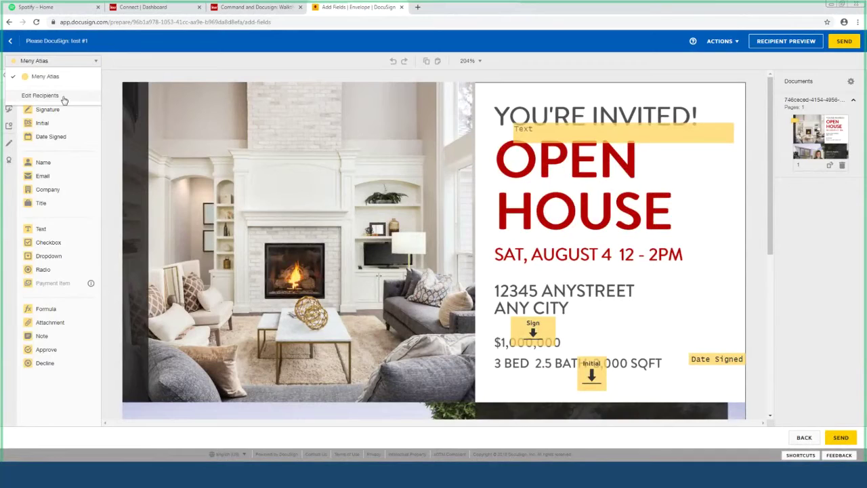
{"action": "left_click", "coordinate": [363, 102]}
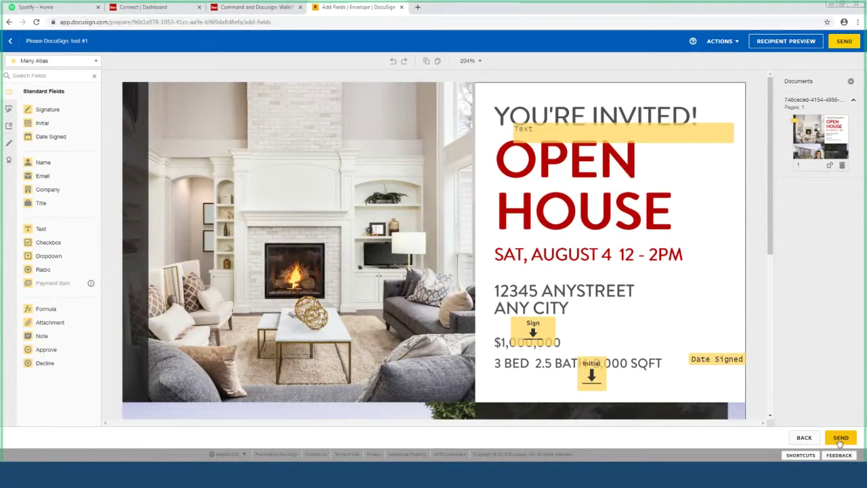
{"action": "left_click", "coordinate": [804, 438]}
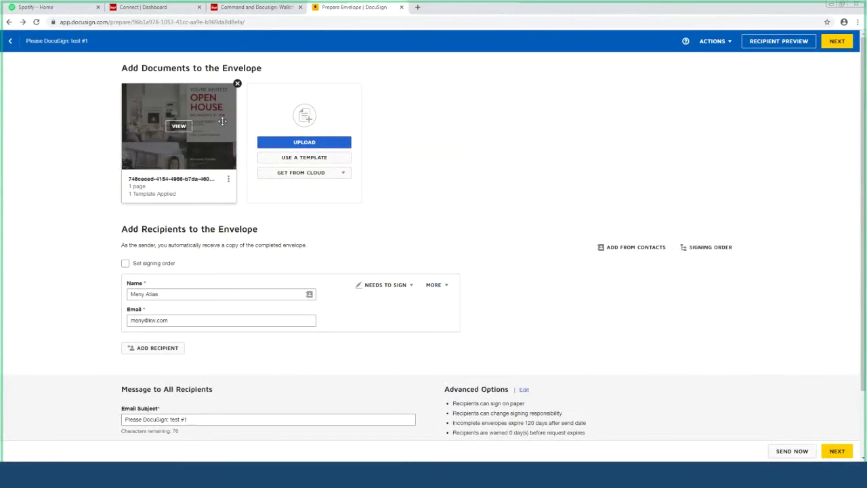
{"action": "scroll", "coordinate": [338, 236], "scroll_direction": "down", "scroll_amount": 1}
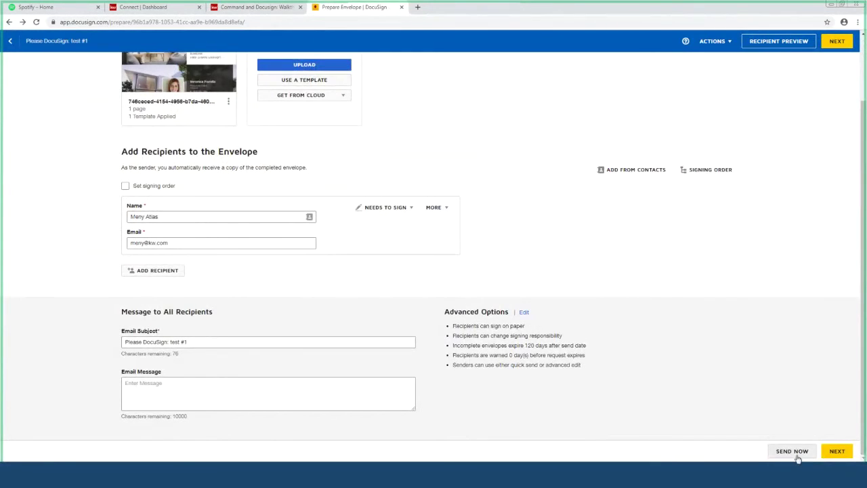
{"action": "scroll", "coordinate": [562, 314], "scroll_direction": "up", "scroll_amount": 1}
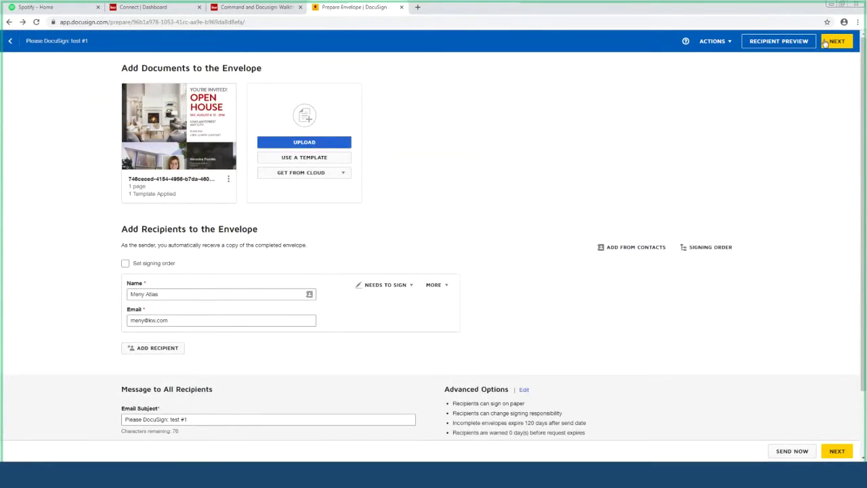
{"action": "left_click", "coordinate": [10, 41]}
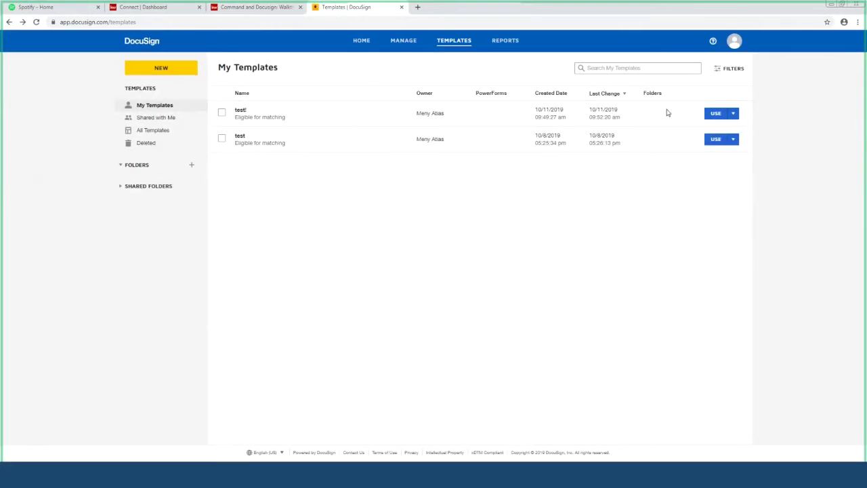
Step: View the test! template's USE options, then log out of DocuSign and close its window
{"action": "left_click", "coordinate": [733, 114]}
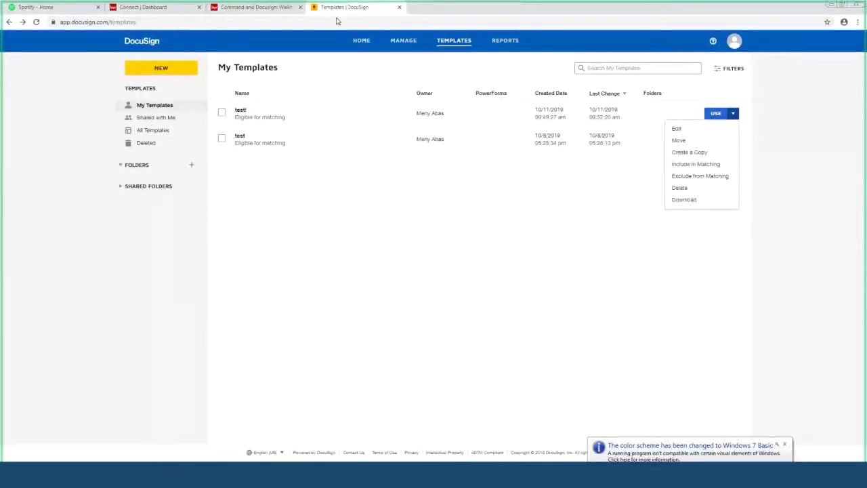
{"action": "left_click", "coordinate": [734, 42]}
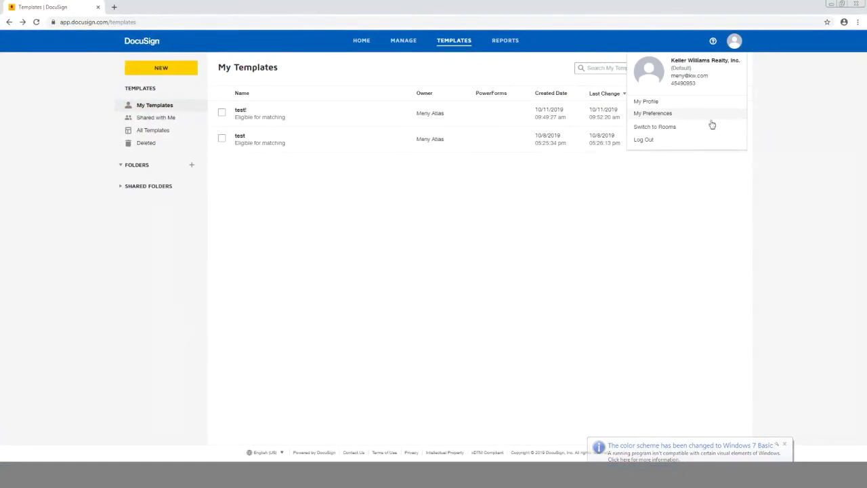
{"action": "left_click", "coordinate": [639, 139]}
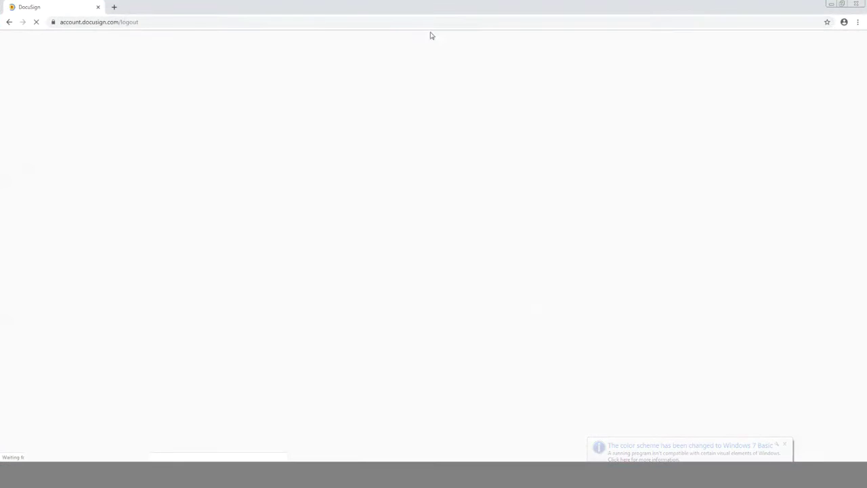
{"action": "left_click", "coordinate": [99, 8]}
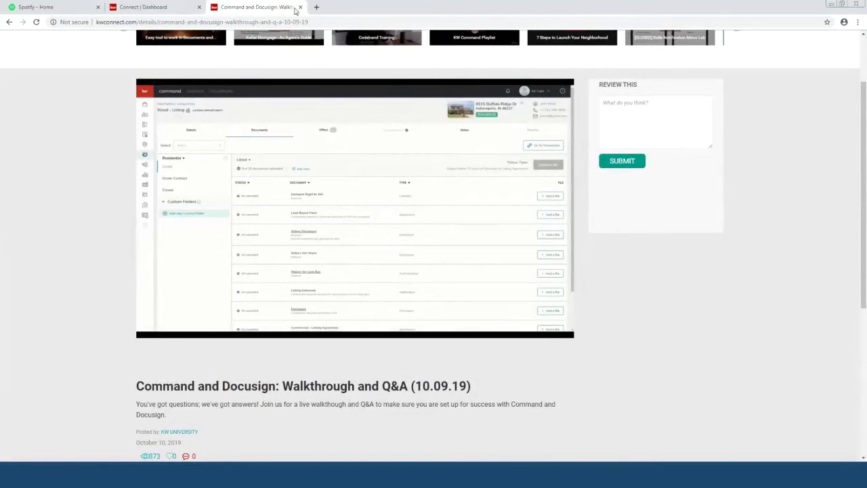
Step: Close the walkthrough page, visit Command home, then return to the Connect dashboard
{"action": "left_click", "coordinate": [300, 7]}
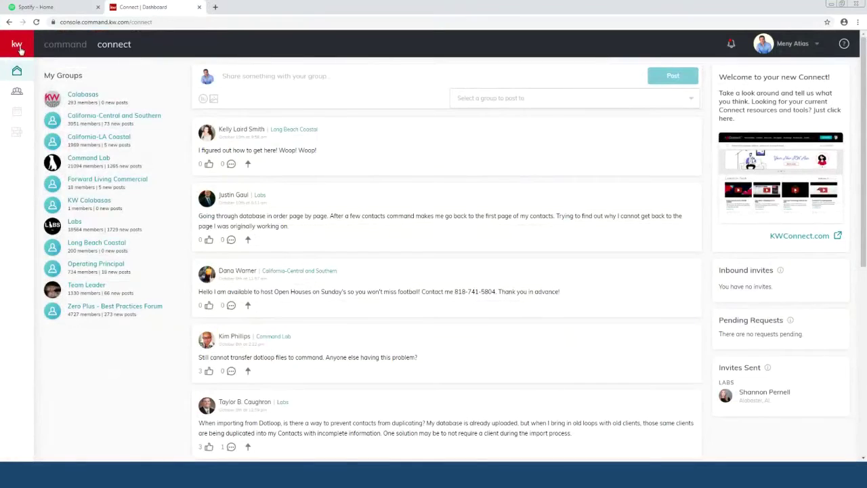
{"action": "mouse_move", "coordinate": [19, 72]}
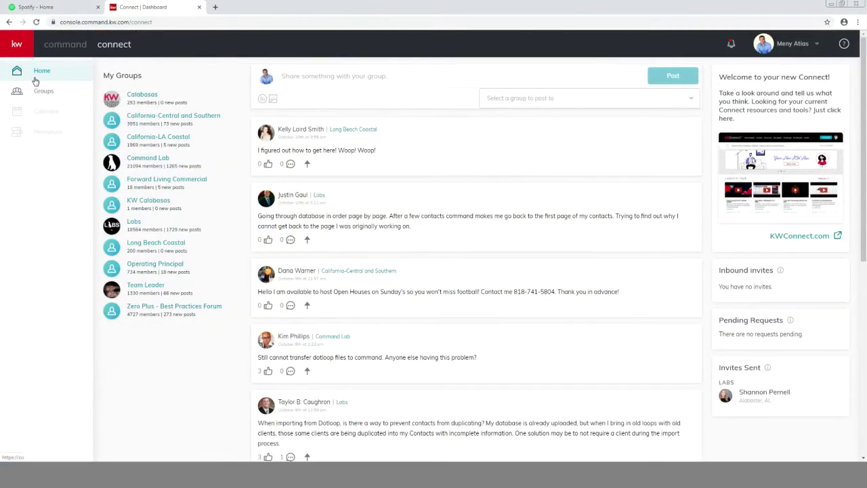
{"action": "left_click", "coordinate": [74, 47]}
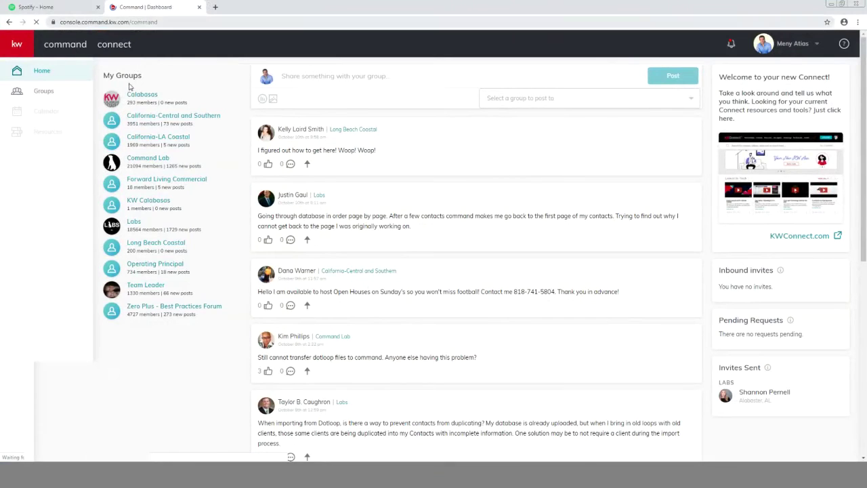
{"action": "left_click", "coordinate": [117, 45]}
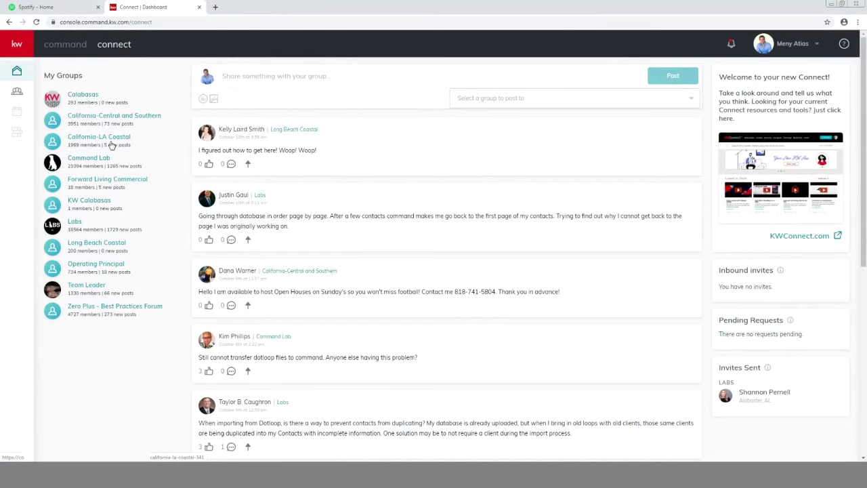
Step: Open the Calabasas group and browse its feed post, About details and member list
{"action": "left_click", "coordinate": [83, 95]}
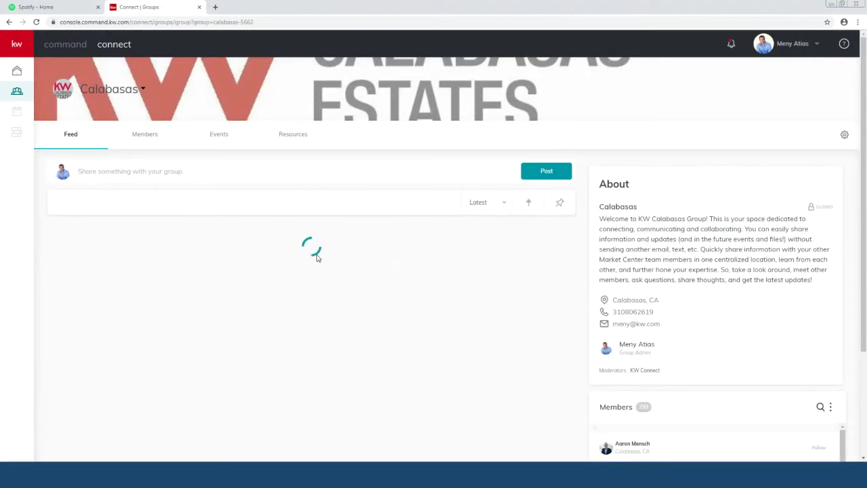
{"action": "scroll", "coordinate": [318, 337], "scroll_direction": "down", "scroll_amount": 3}
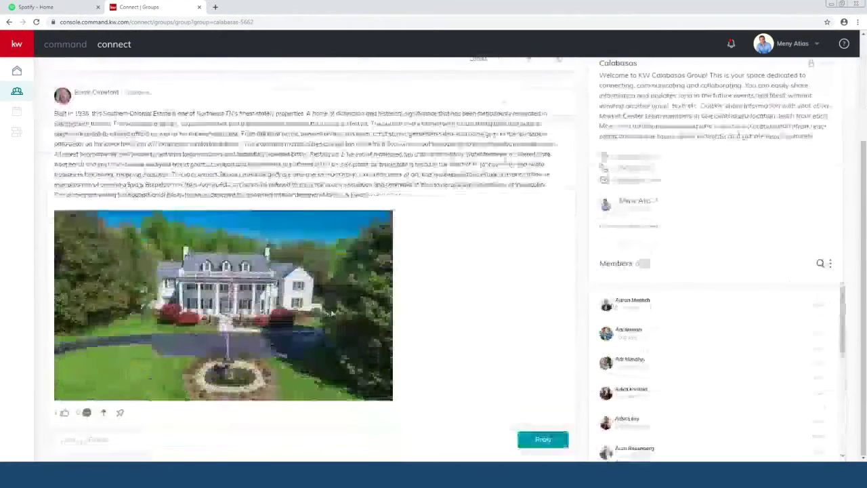
{"action": "scroll", "coordinate": [317, 310], "scroll_direction": "up", "scroll_amount": 1}
{"action": "scroll", "coordinate": [317, 310], "scroll_direction": "up", "scroll_amount": 3}
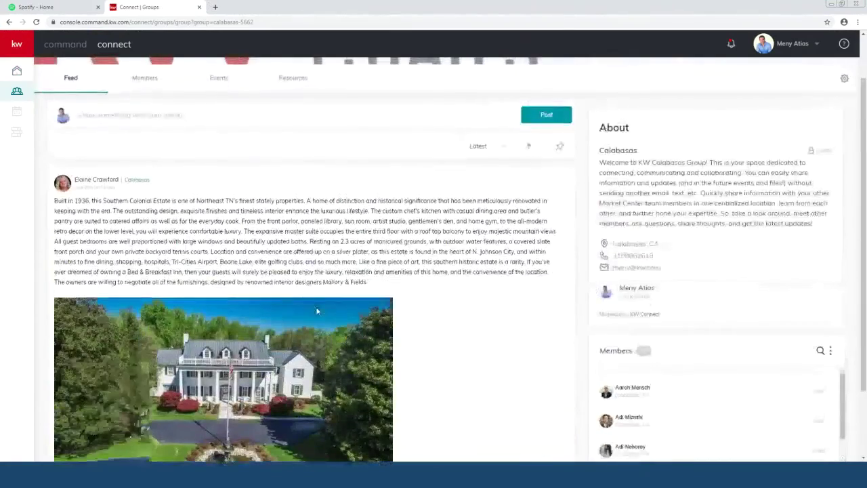
{"action": "scroll", "coordinate": [316, 310], "scroll_direction": "down", "scroll_amount": 1}
{"action": "scroll", "coordinate": [317, 309], "scroll_direction": "up", "scroll_amount": 1}
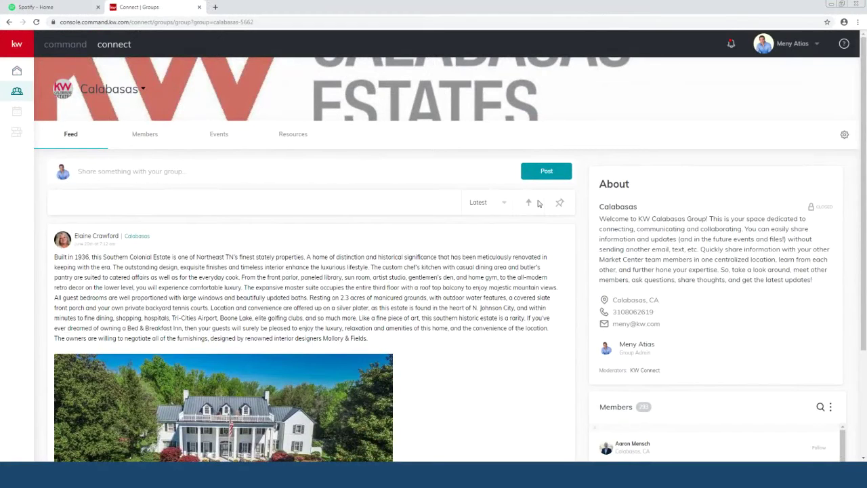
{"action": "scroll", "coordinate": [543, 239], "scroll_direction": "down", "scroll_amount": 2}
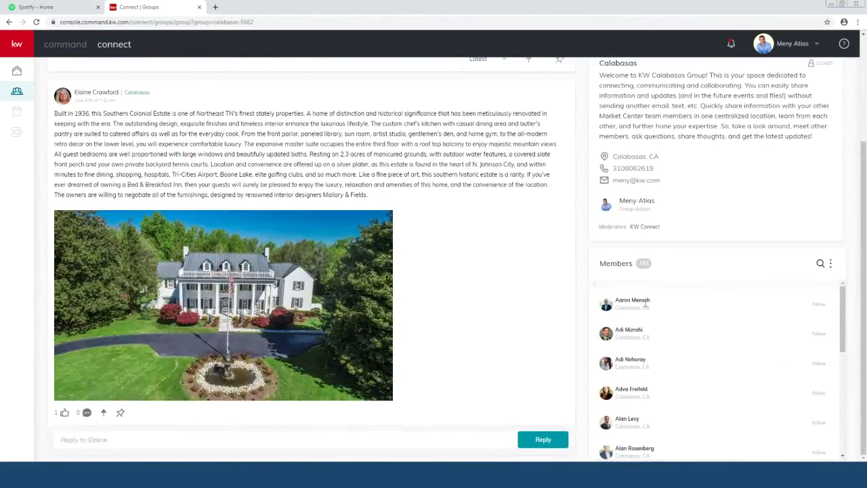
{"action": "scroll", "coordinate": [656, 319], "scroll_direction": "down", "scroll_amount": 3}
{"action": "scroll", "coordinate": [656, 319], "scroll_direction": "up", "scroll_amount": 2}
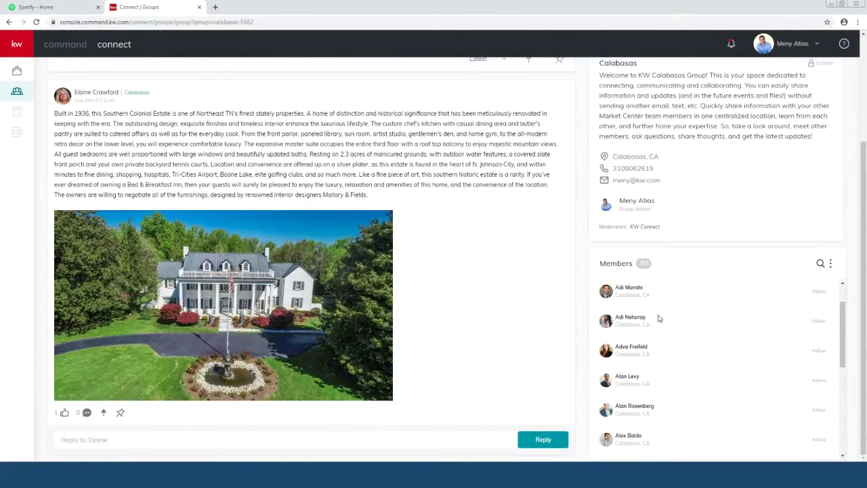
{"action": "scroll", "coordinate": [657, 318], "scroll_direction": "up", "scroll_amount": 4}
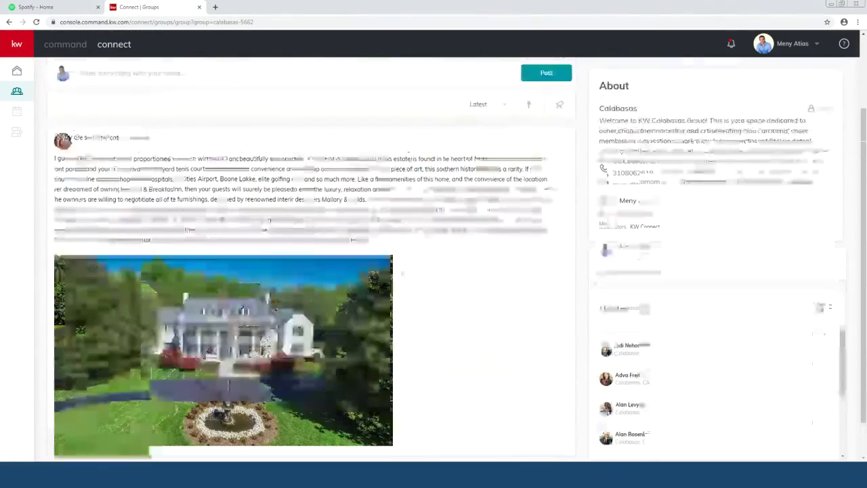
{"action": "scroll", "coordinate": [630, 371], "scroll_direction": "down", "scroll_amount": 2}
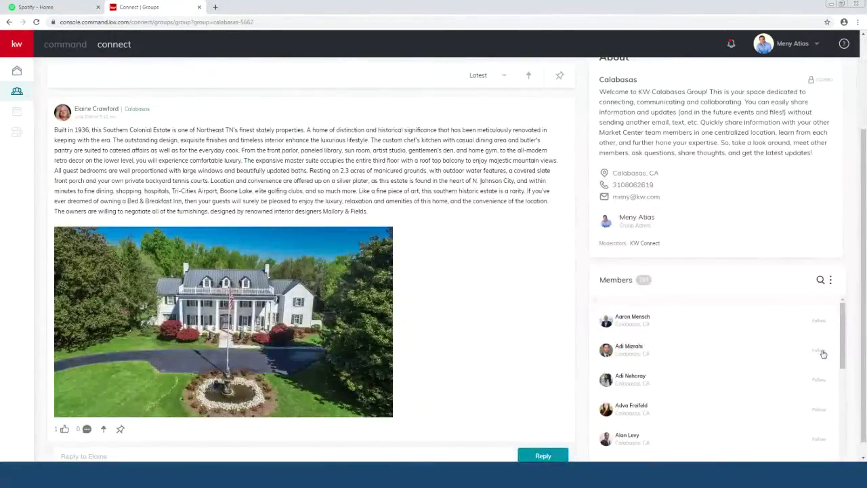
Step: Follow a Calabasas member, view their profile, go back, then open the Groups page
{"action": "left_click", "coordinate": [819, 351]}
{"action": "left_click", "coordinate": [606, 350]}
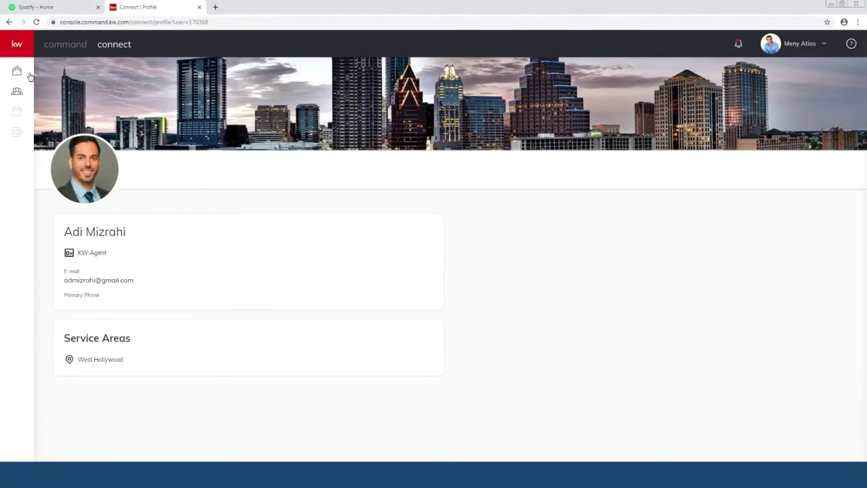
{"action": "left_click", "coordinate": [10, 22]}
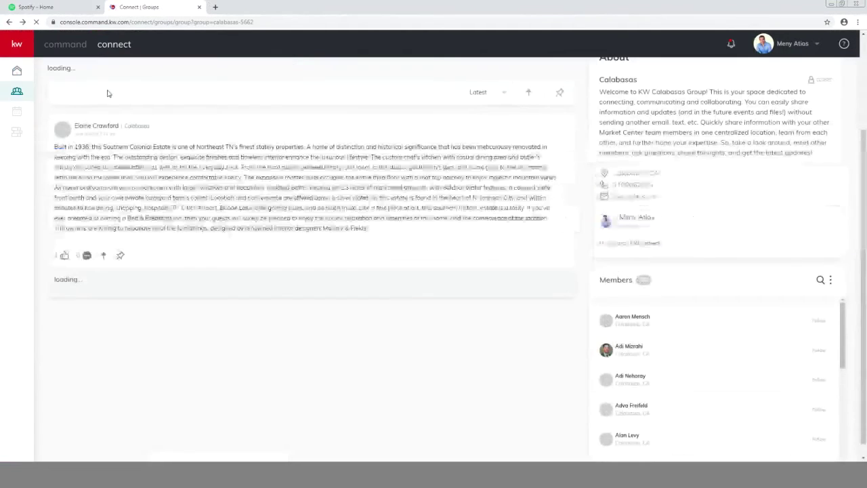
{"action": "left_click", "coordinate": [18, 92]}
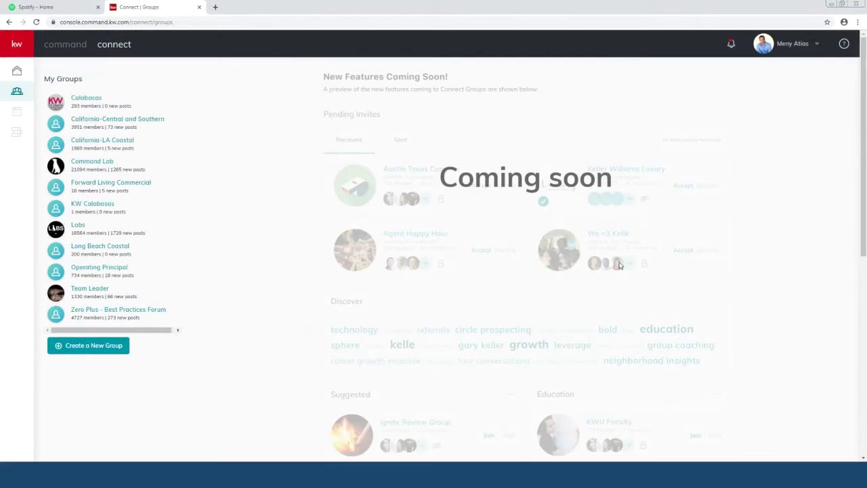
{"action": "scroll", "coordinate": [618, 264], "scroll_direction": "down", "scroll_amount": 3}
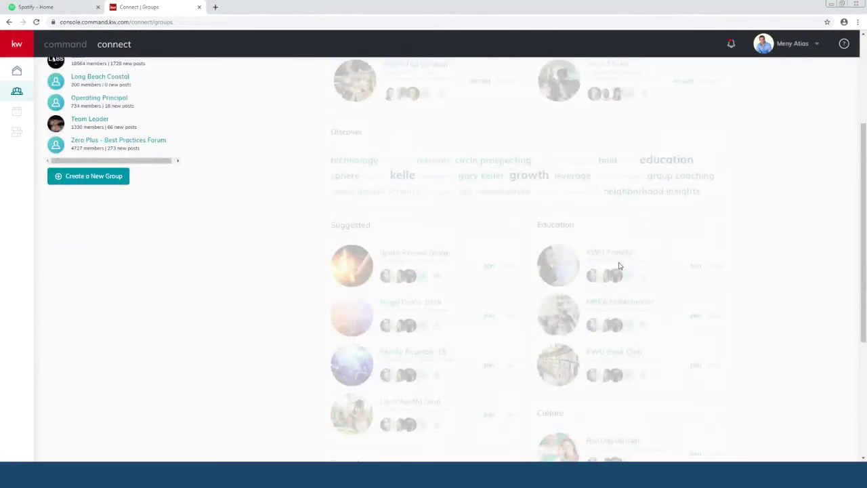
{"action": "scroll", "coordinate": [618, 265], "scroll_direction": "down", "scroll_amount": 1}
{"action": "scroll", "coordinate": [619, 265], "scroll_direction": "up", "scroll_amount": 1}
{"action": "scroll", "coordinate": [578, 240], "scroll_direction": "down", "scroll_amount": 5}
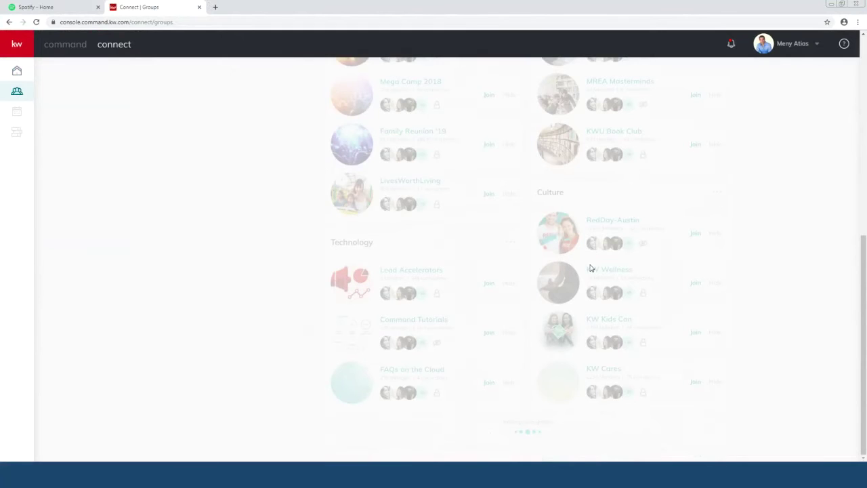
{"action": "scroll", "coordinate": [597, 268], "scroll_direction": "up", "scroll_amount": 1}
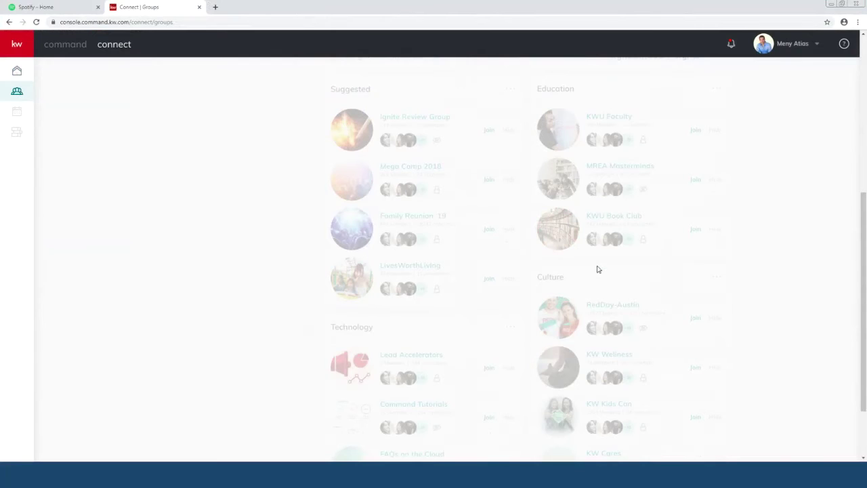
{"action": "scroll", "coordinate": [596, 269], "scroll_direction": "up", "scroll_amount": 4}
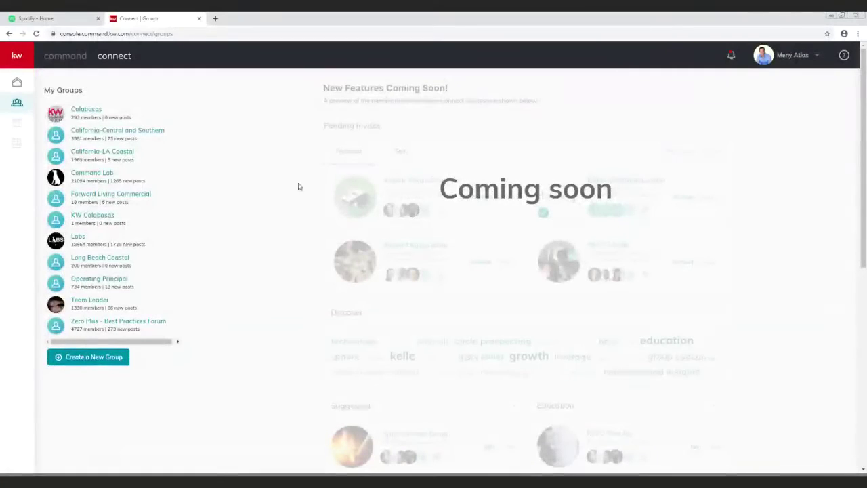
Step: Go to the Command dashboard and open the Design Templates library
{"action": "left_click", "coordinate": [74, 58]}
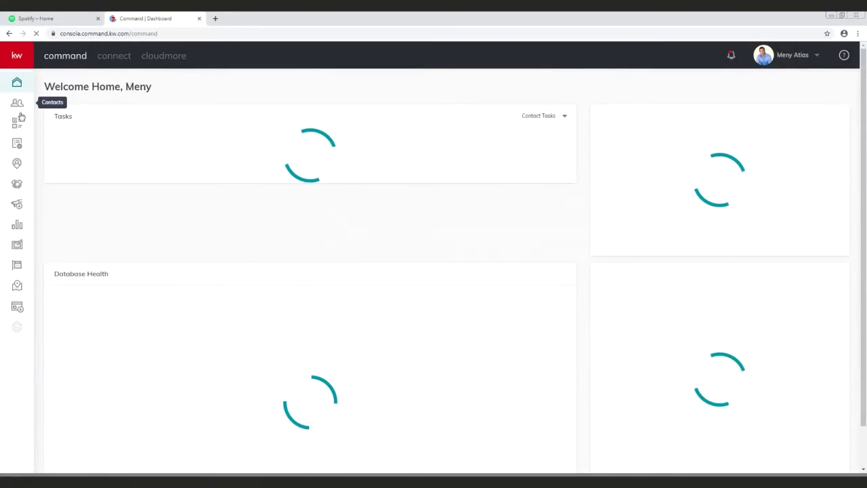
{"action": "left_click", "coordinate": [17, 246]}
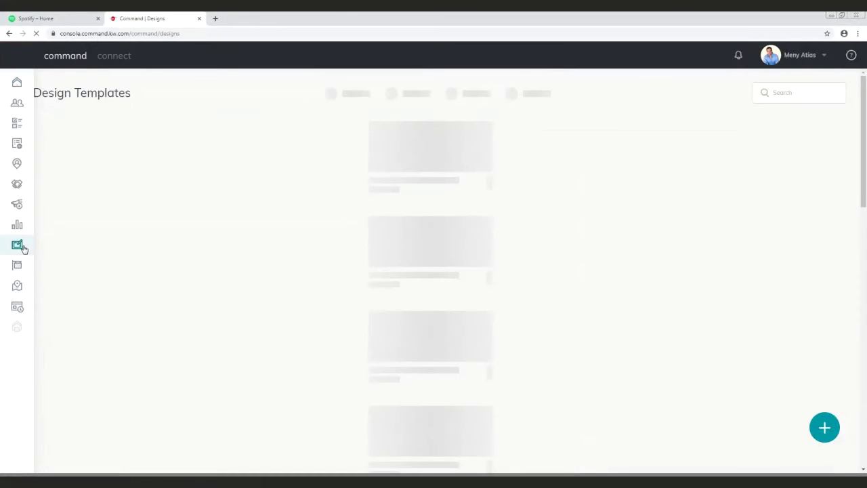
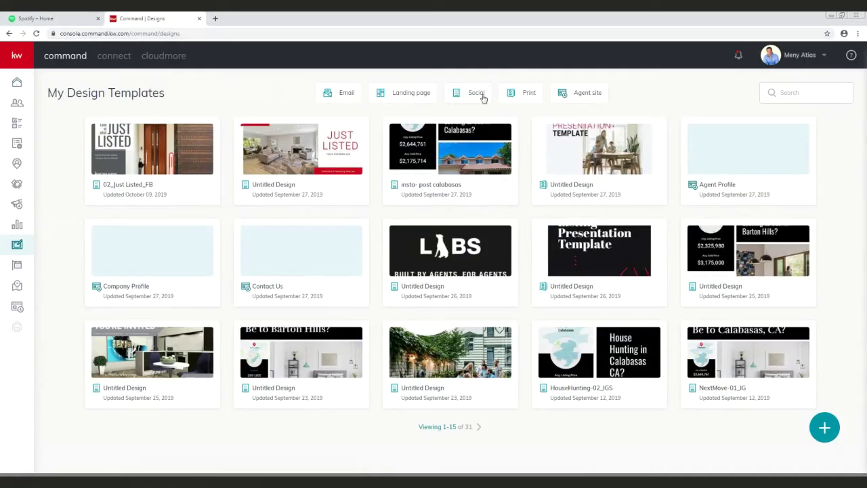
Step: Start a new design in Create Content, trying Social before settling on Print as the template type
{"action": "mouse_move", "coordinate": [588, 175]}
{"action": "left_click", "coordinate": [825, 427]}
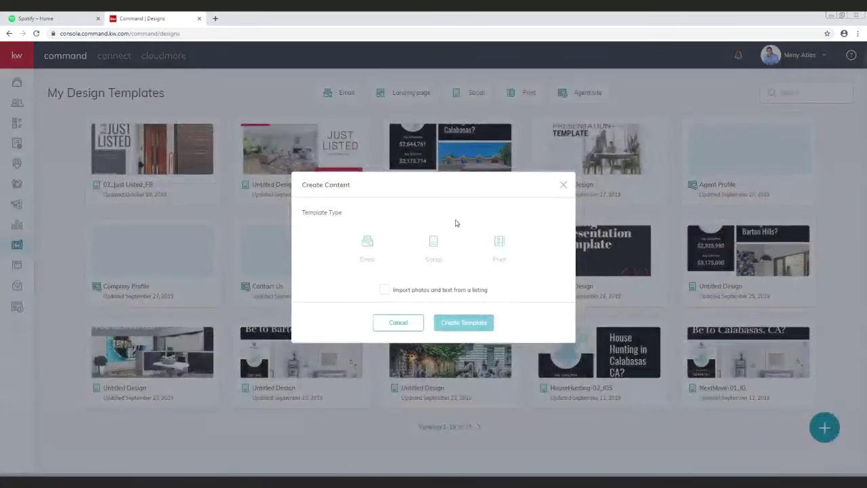
{"action": "left_click", "coordinate": [500, 249]}
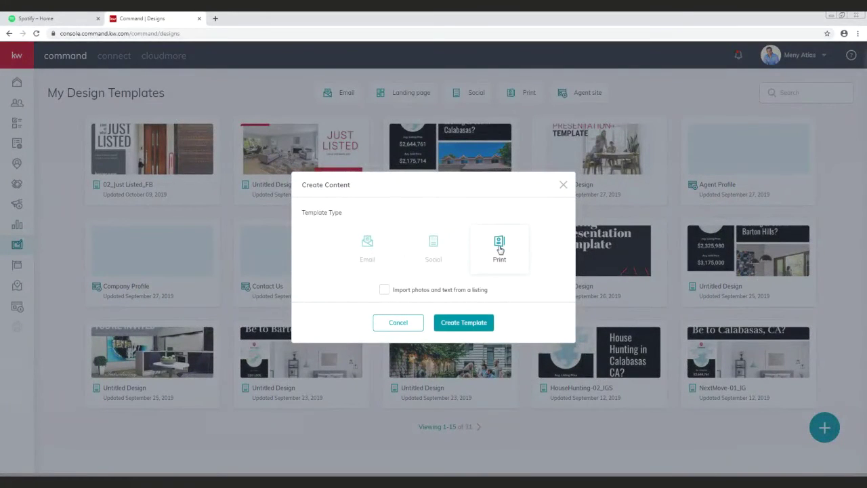
{"action": "left_click", "coordinate": [439, 248]}
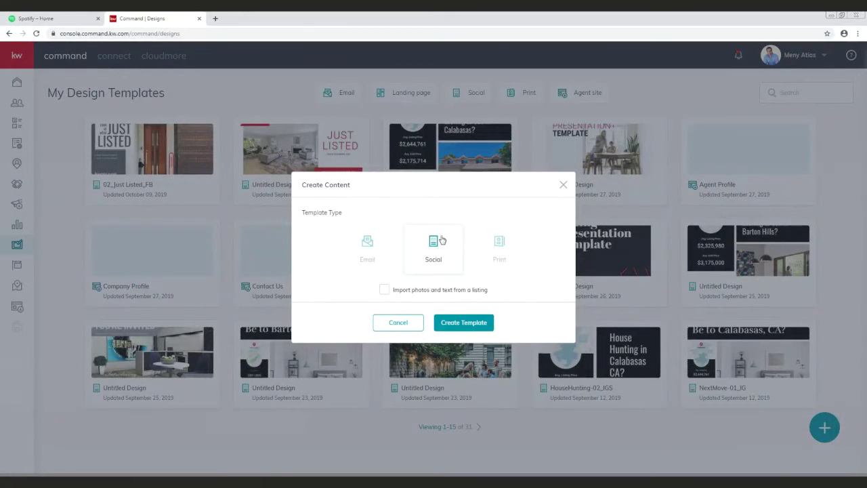
{"action": "left_click", "coordinate": [504, 250]}
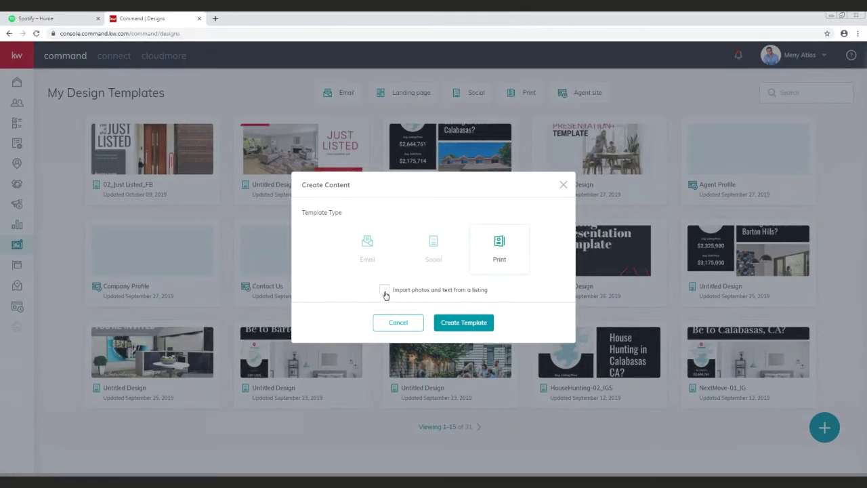
Step: Create a Print template that imports listing photos and text, check the Show filter, then close the listing chooser
{"action": "left_click", "coordinate": [384, 292]}
{"action": "left_click", "coordinate": [478, 327]}
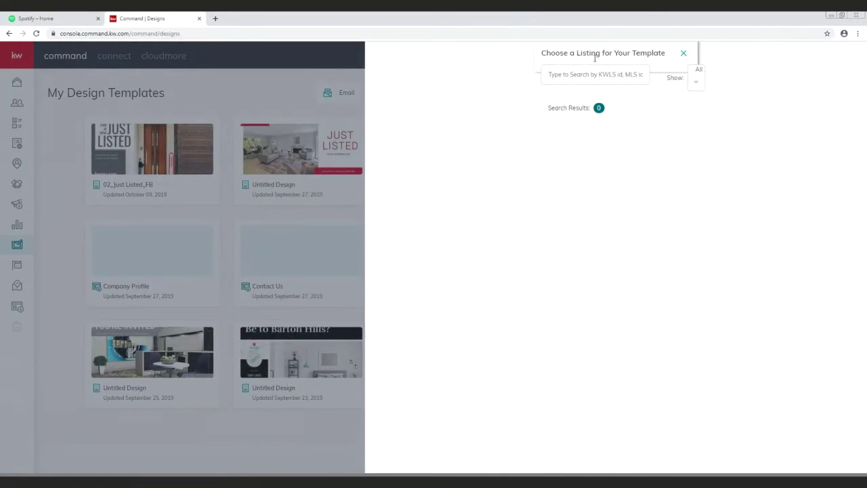
{"action": "left_click", "coordinate": [582, 77]}
{"action": "left_click", "coordinate": [696, 87]}
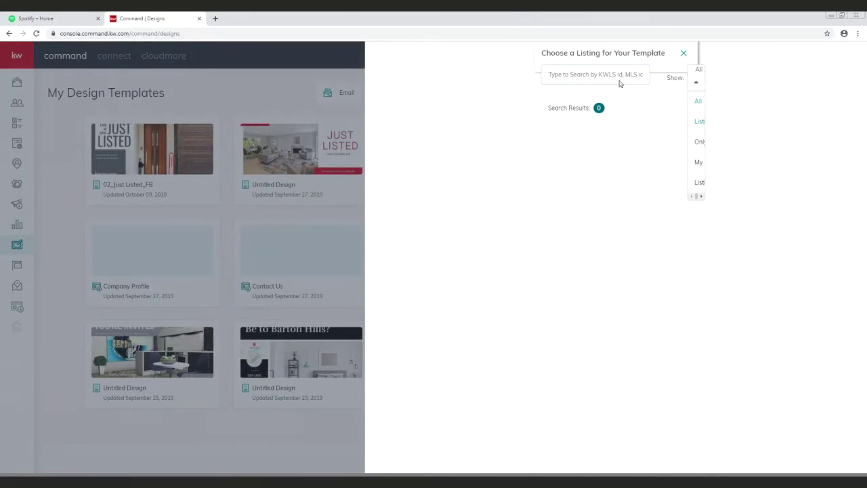
{"action": "left_click", "coordinate": [637, 106]}
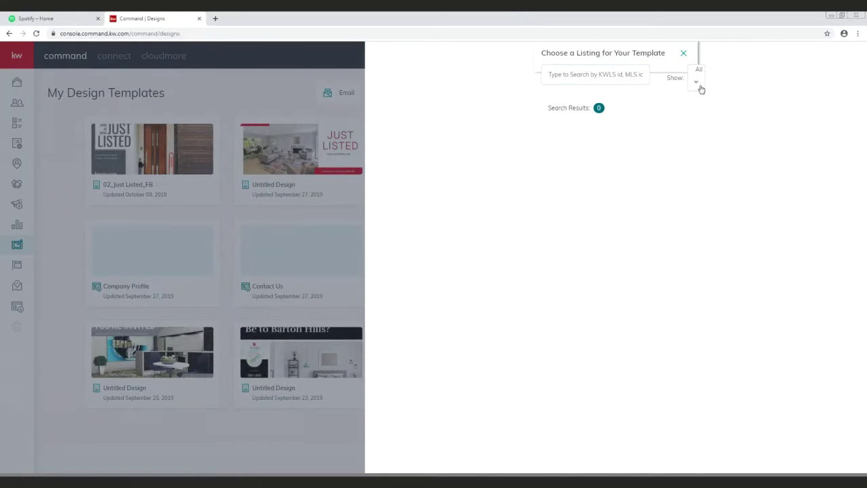
{"action": "left_click", "coordinate": [701, 89]}
{"action": "left_click", "coordinate": [650, 66]}
{"action": "left_click", "coordinate": [682, 52]}
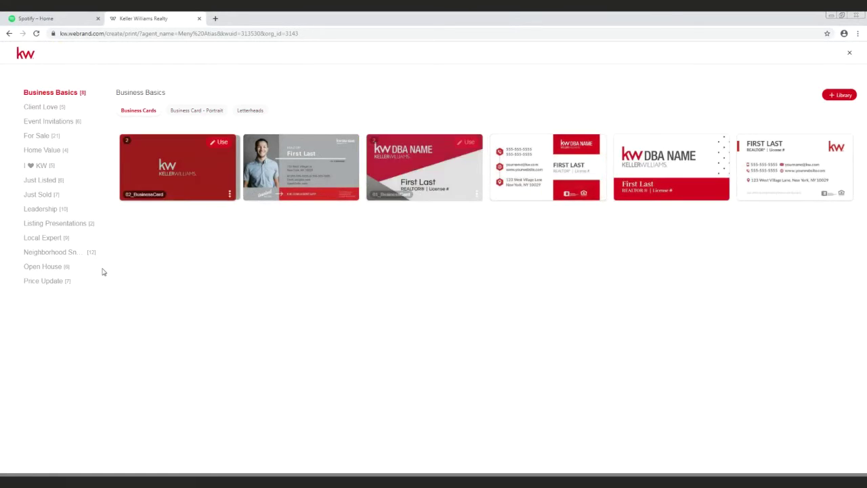
Step: Show the Open House templates, compare Door Hangers and Standard Postcards, and end on Fliers – Letter
{"action": "left_click", "coordinate": [47, 267]}
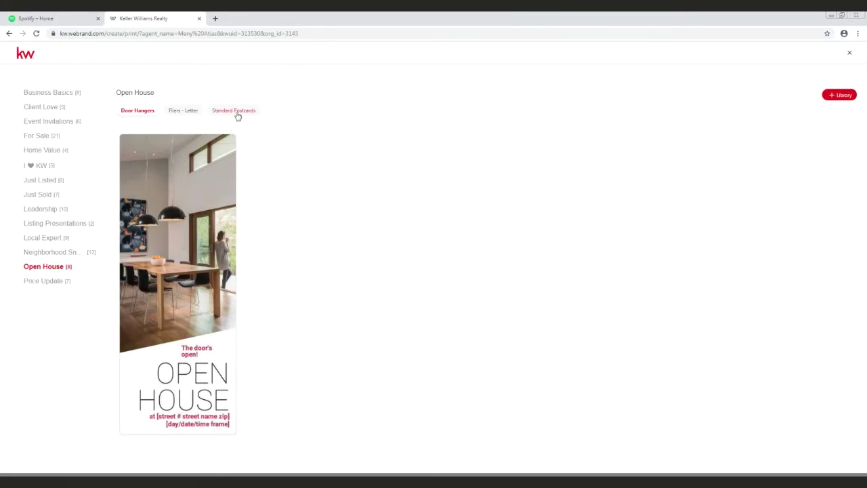
{"action": "left_click", "coordinate": [184, 118]}
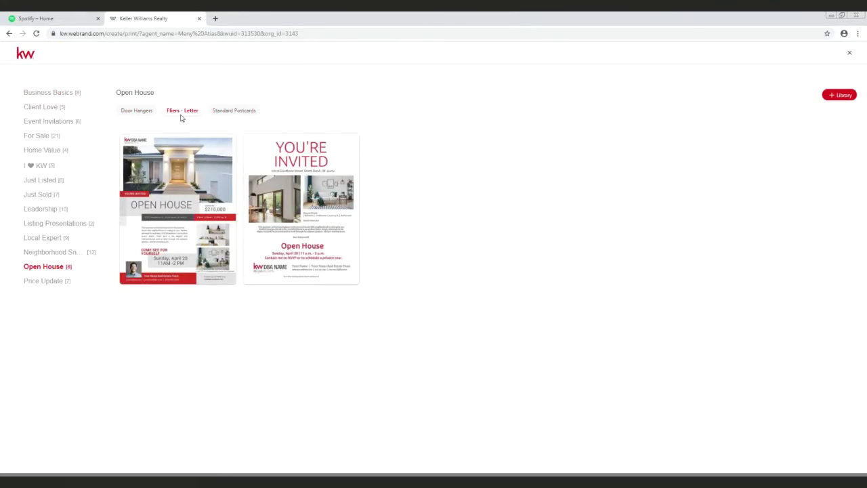
{"action": "left_click", "coordinate": [228, 113]}
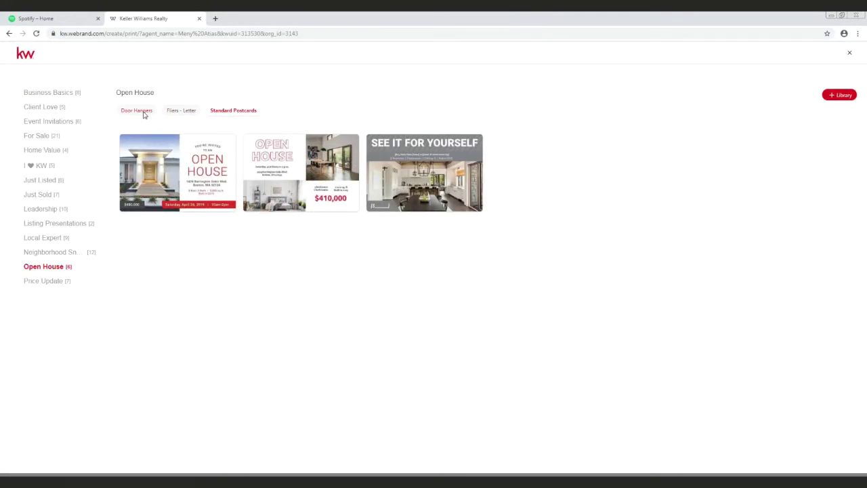
{"action": "left_click", "coordinate": [143, 112]}
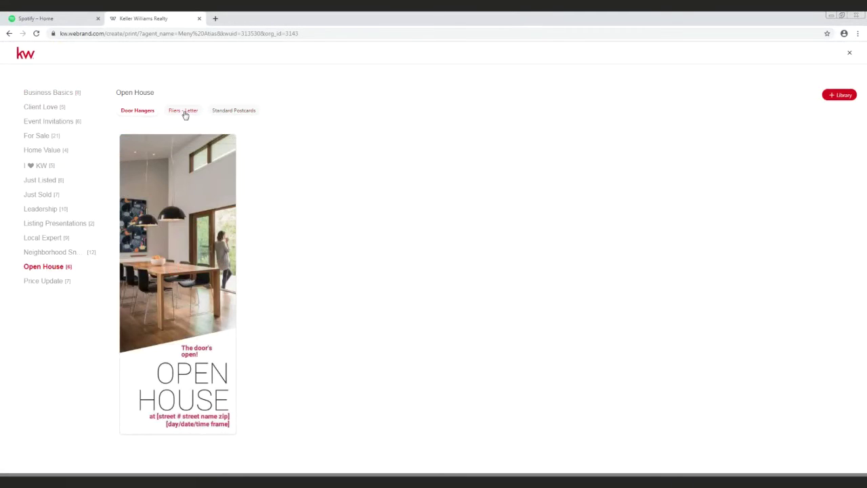
{"action": "left_click", "coordinate": [184, 113]}
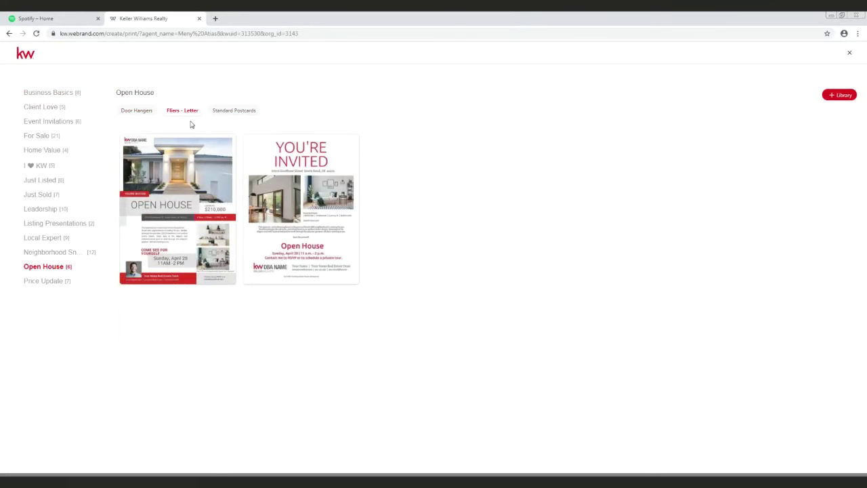
{"action": "mouse_move", "coordinate": [211, 220]}
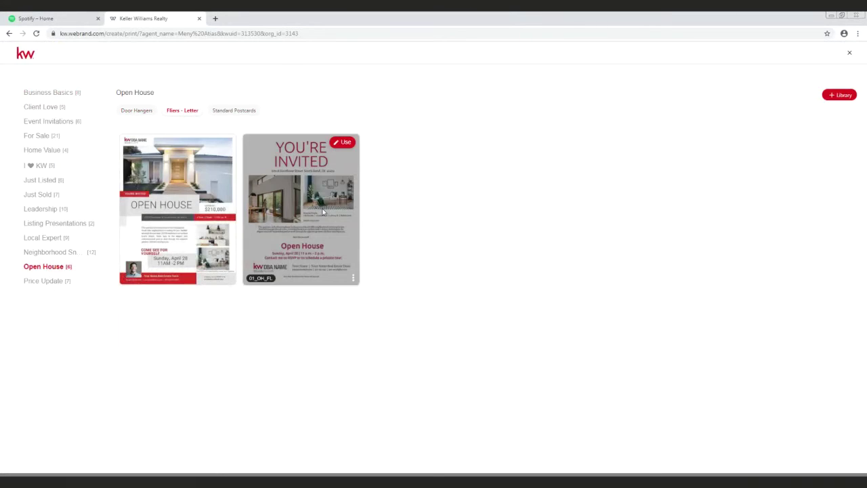
Step: Open the YOU'RE INVITED letter-size open-house flier in the design editor
{"action": "left_click", "coordinate": [344, 144]}
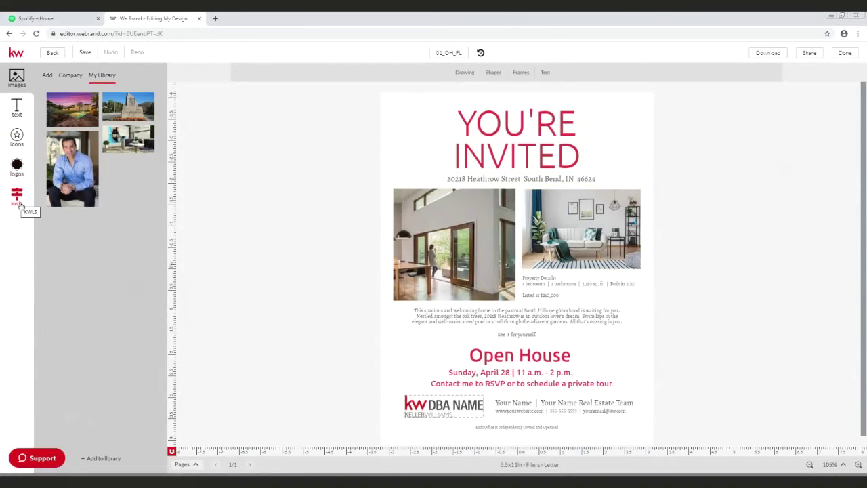
Step: Search KW Listings by the property's street address and load the first Woodland Hills result
{"action": "left_click", "coordinate": [17, 198]}
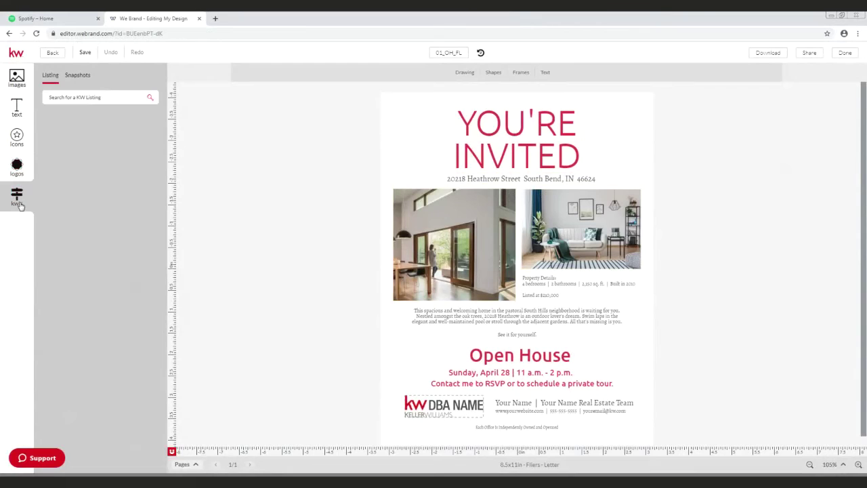
{"action": "left_click", "coordinate": [93, 99]}
{"action": "left_click", "coordinate": [93, 99]}
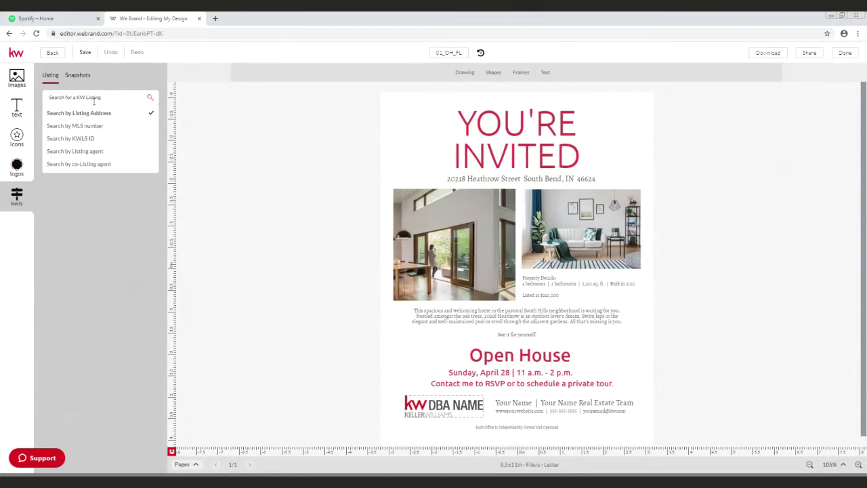
{"action": "left_click", "coordinate": [149, 99]}
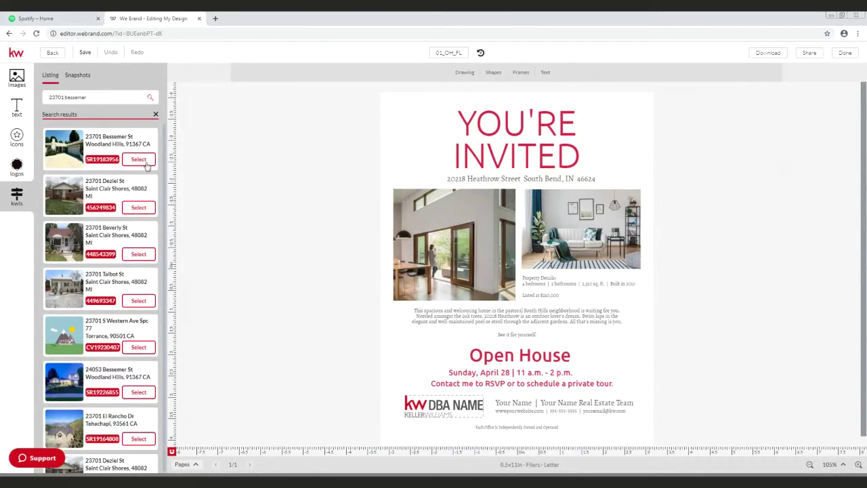
{"action": "left_click", "coordinate": [145, 162]}
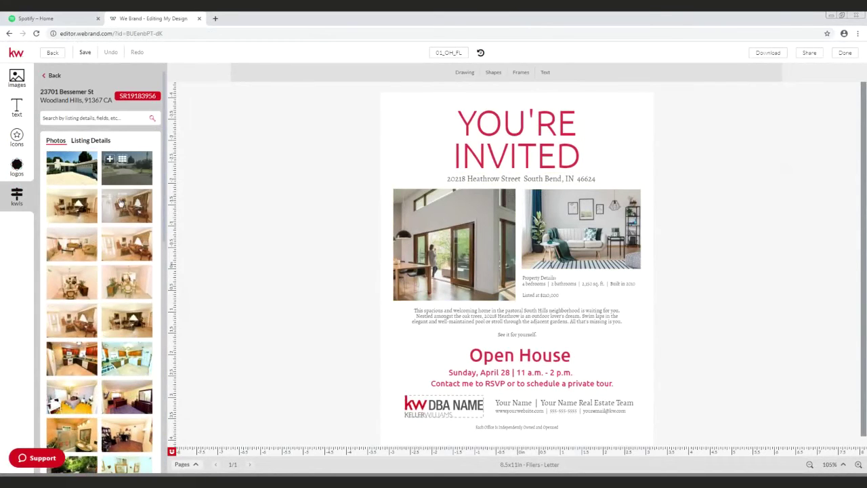
Step: Drag the listing's house exterior photo onto the flier's left image placeholder
{"action": "scroll", "coordinate": [117, 203], "scroll_direction": "down", "scroll_amount": 5}
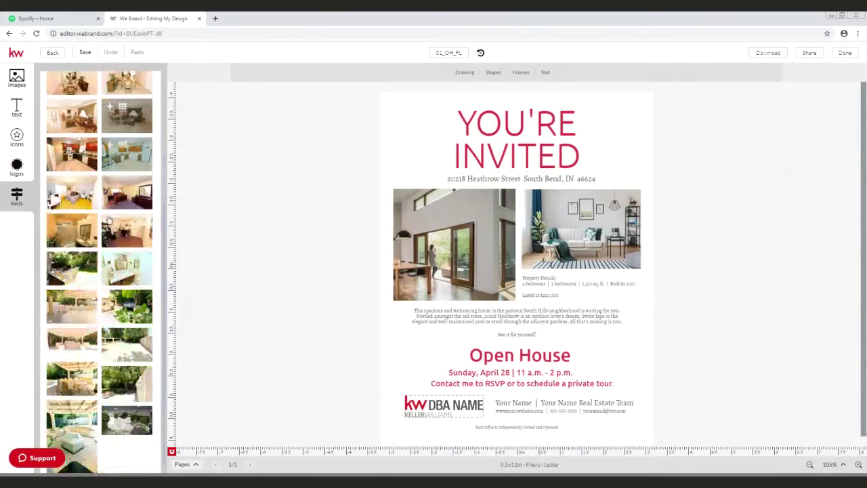
{"action": "scroll", "coordinate": [103, 298], "scroll_direction": "up", "scroll_amount": 5}
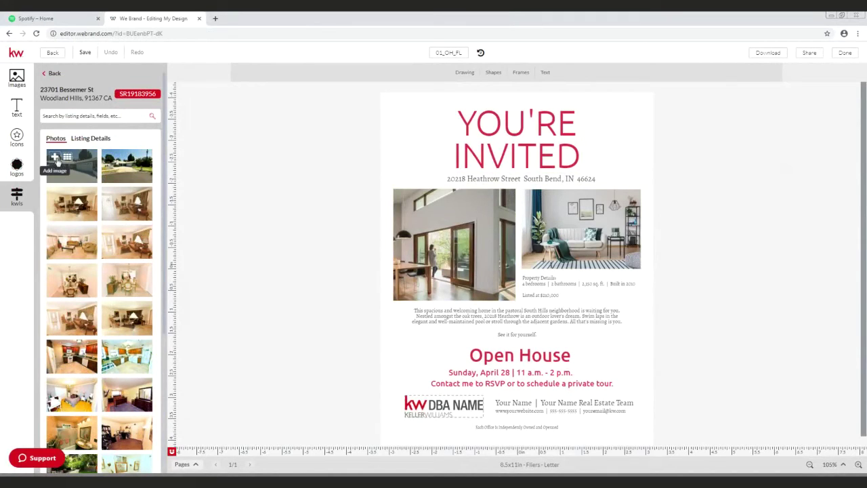
{"action": "left_click_drag", "start_coordinate": [84, 181], "coordinate": [420, 285]}
{"action": "scroll", "coordinate": [128, 301], "scroll_direction": "down", "scroll_amount": 5}
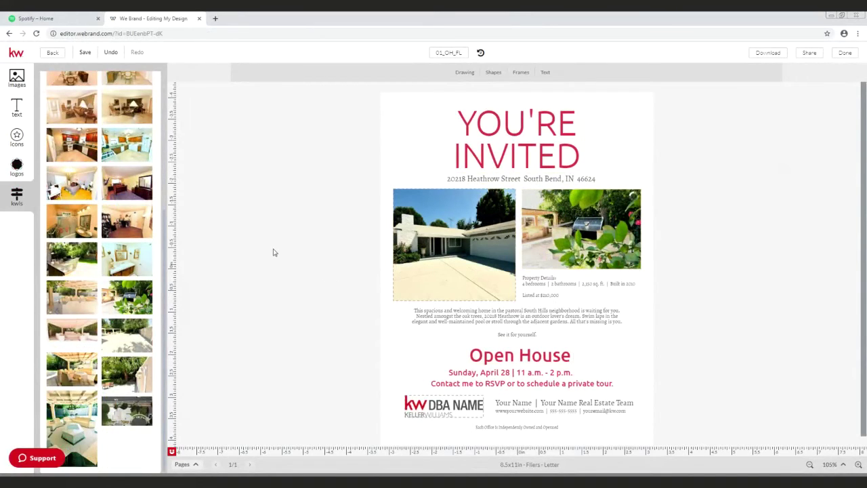
{"action": "scroll", "coordinate": [98, 146], "scroll_direction": "up", "scroll_amount": 3}
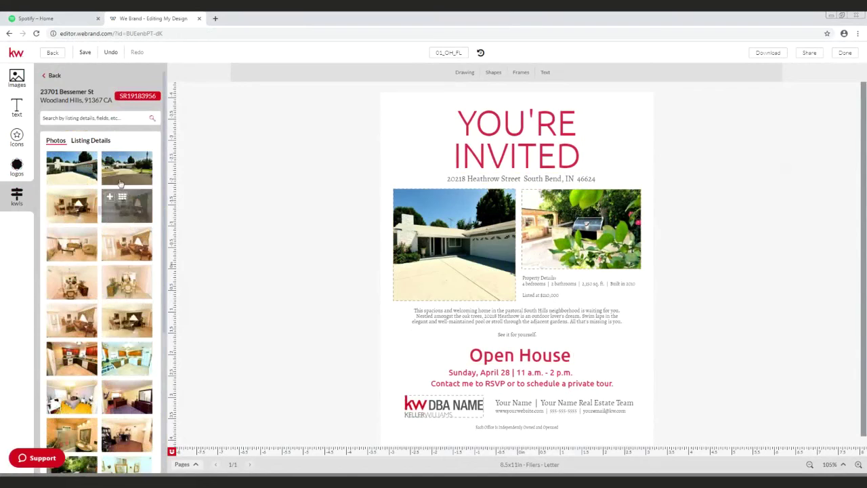
Step: Add the Property Address from Listing Details as a text box and drag it near the top heading
{"action": "left_click", "coordinate": [98, 143]}
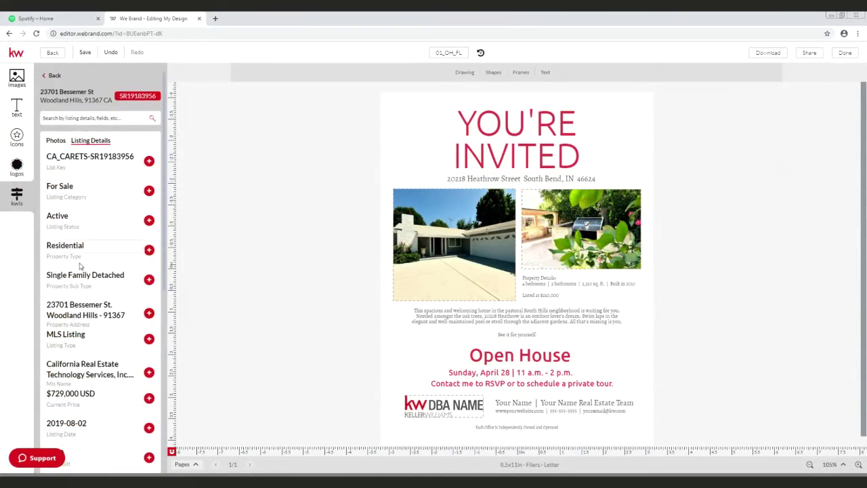
{"action": "scroll", "coordinate": [80, 266], "scroll_direction": "down", "scroll_amount": 1}
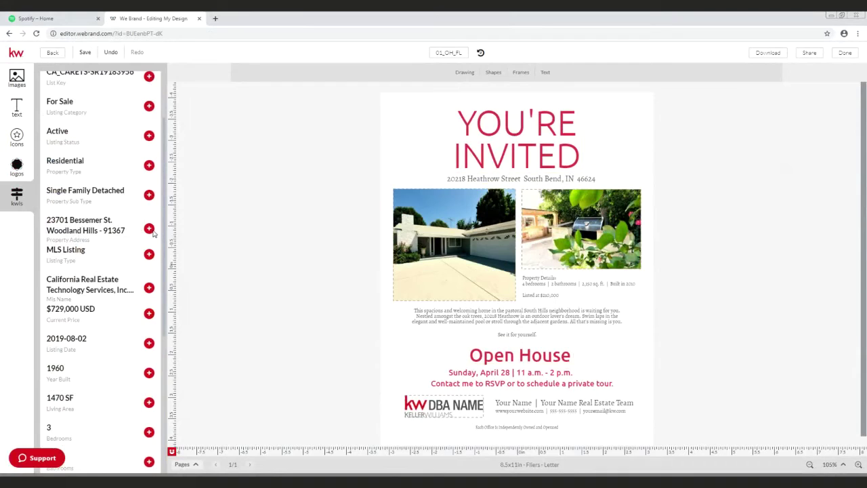
{"action": "left_click", "coordinate": [149, 229]}
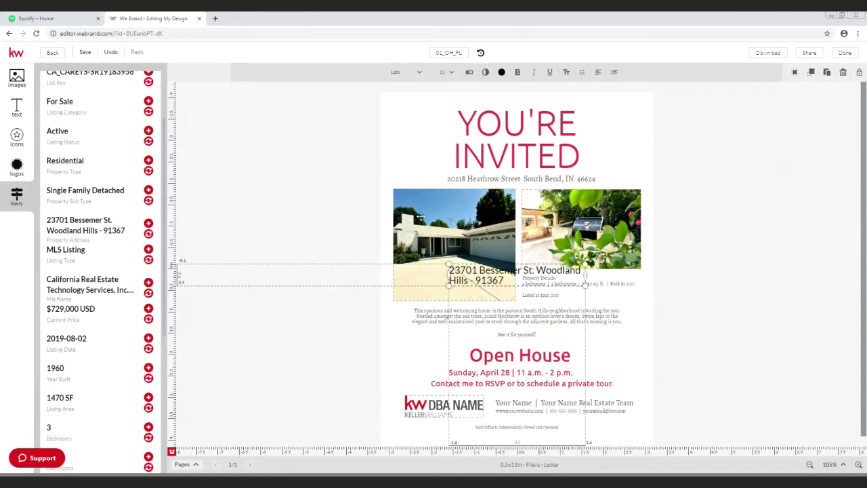
{"action": "left_click_drag", "start_coordinate": [460, 270], "coordinate": [412, 218]}
{"action": "left_click_drag", "start_coordinate": [520, 208], "coordinate": [584, 215]}
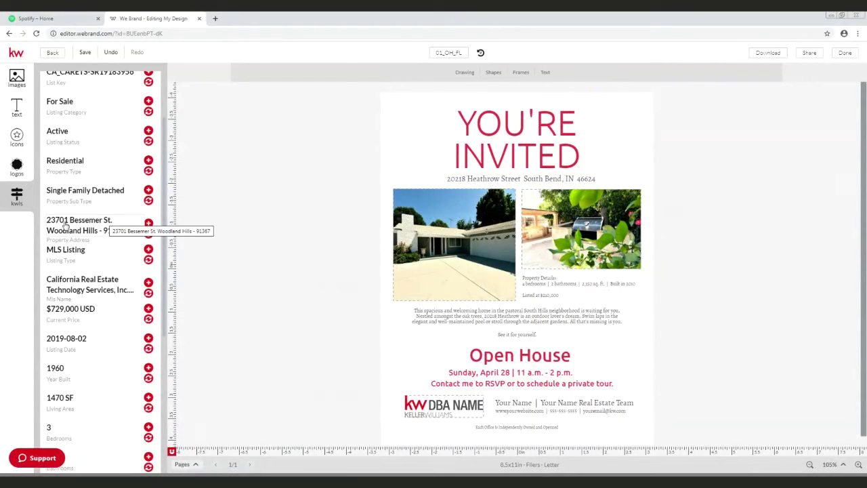
{"action": "left_click_drag", "start_coordinate": [61, 225], "coordinate": [463, 184]}
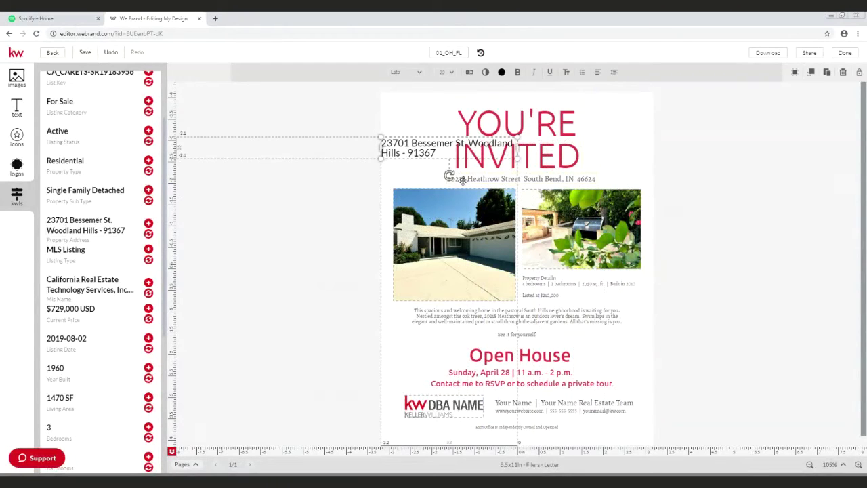
Step: Move the property address box below the YOU'RE INVITED headline and widen it to fit one line
{"action": "left_click", "coordinate": [461, 179]}
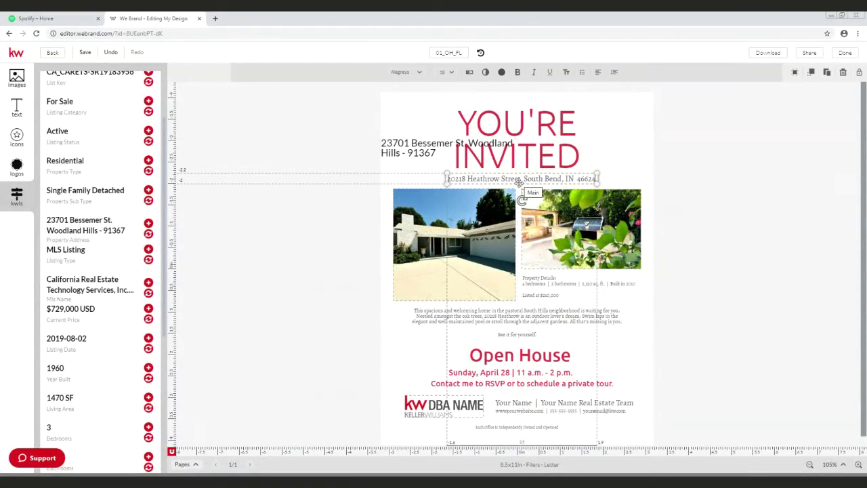
{"action": "left_click", "coordinate": [401, 153]}
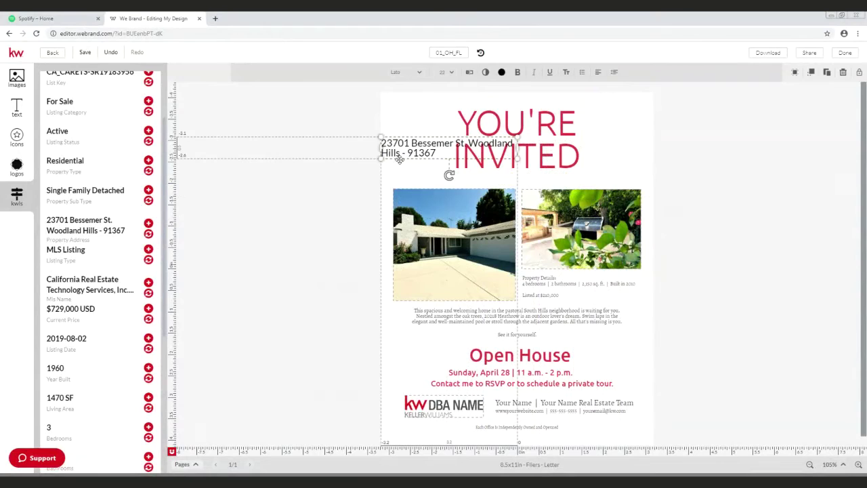
{"action": "left_click_drag", "start_coordinate": [400, 159], "coordinate": [431, 194]}
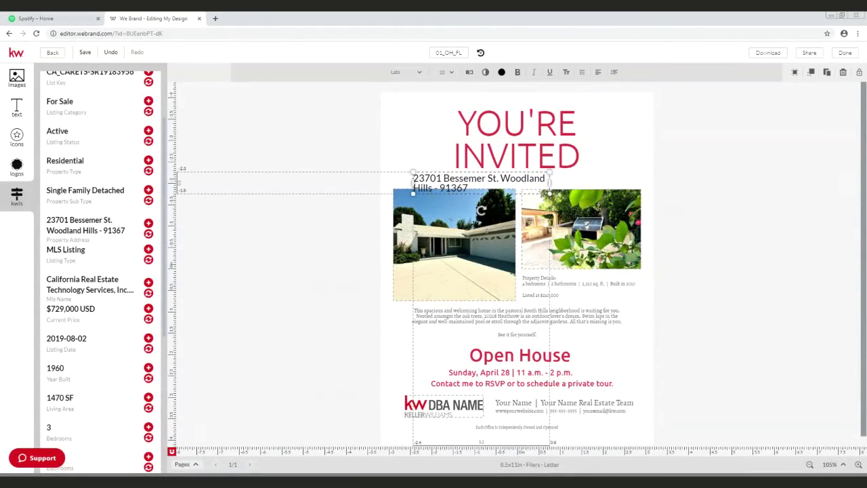
{"action": "left_click_drag", "start_coordinate": [549, 173], "coordinate": [618, 173]}
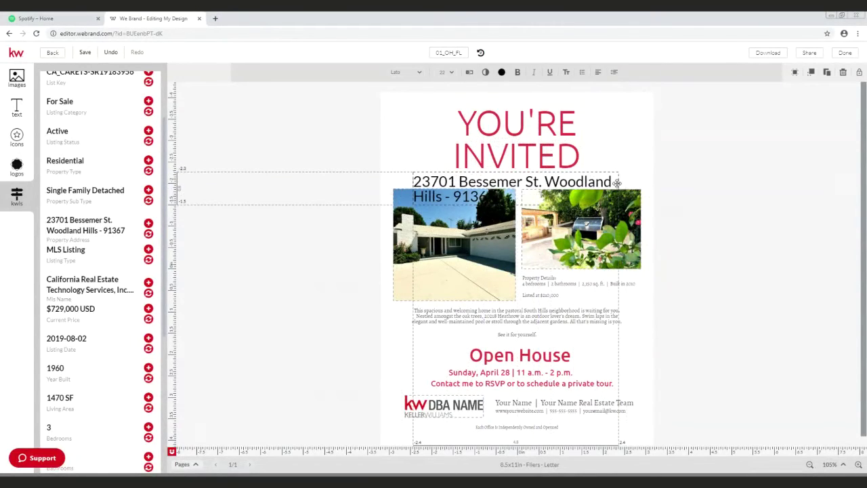
Step: Set the address text to 18 pt and centre the box under the headline
{"action": "left_click", "coordinate": [523, 185]}
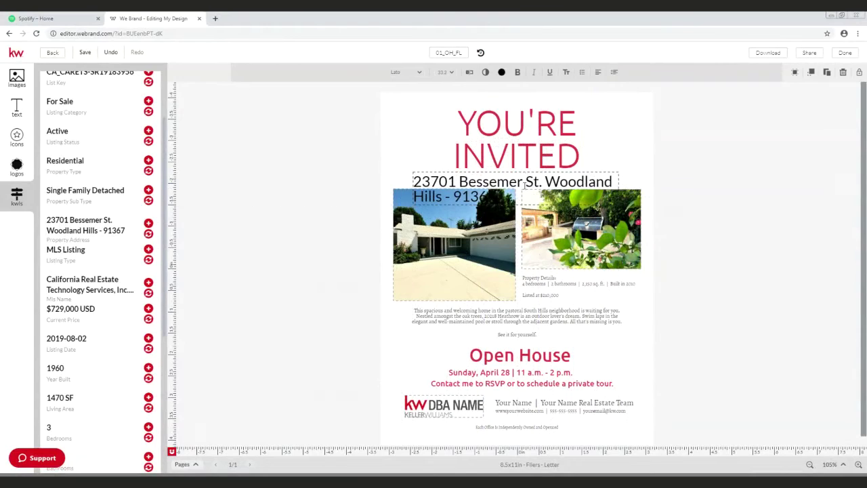
{"action": "key", "text": "ctrl+a"}
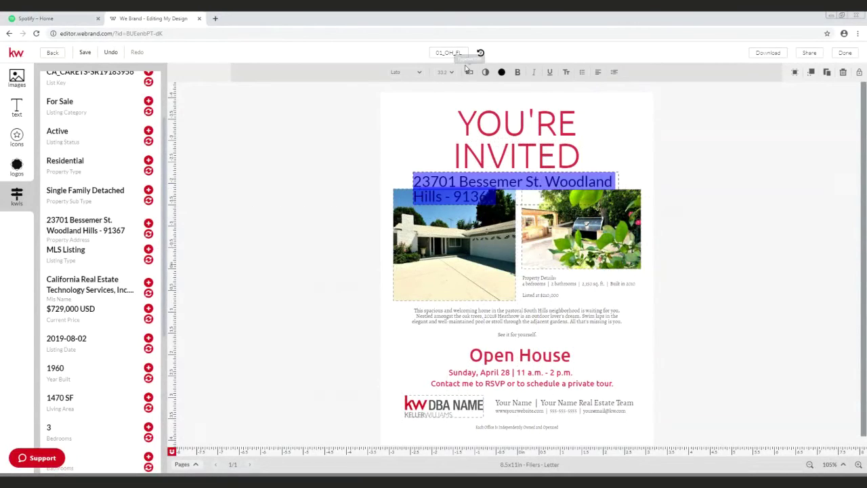
{"action": "left_click", "coordinate": [450, 75]}
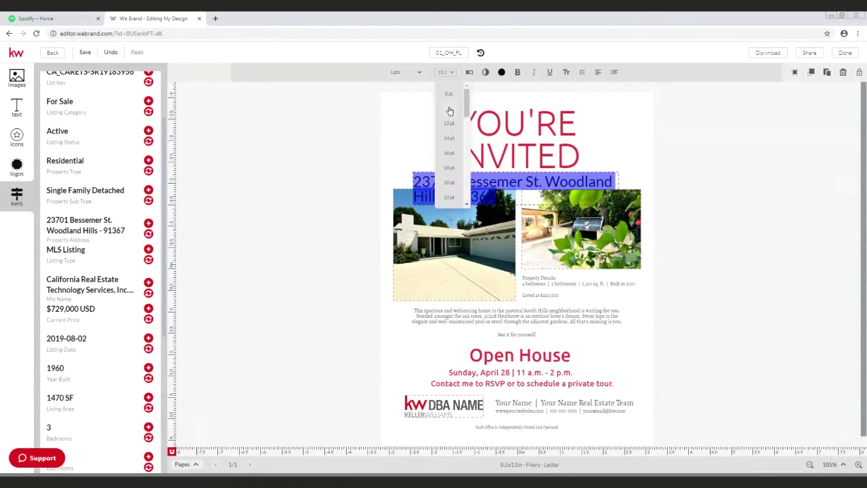
{"action": "left_click", "coordinate": [448, 169]}
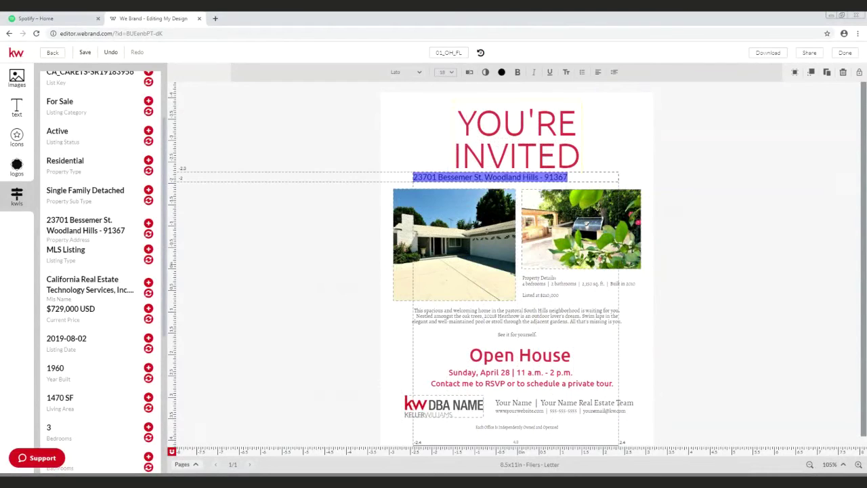
{"action": "left_click", "coordinate": [605, 181]}
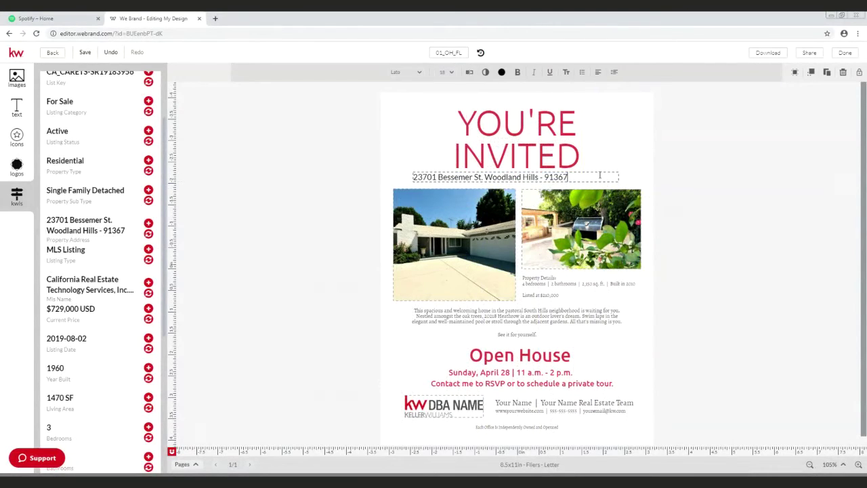
{"action": "left_click", "coordinate": [561, 178]}
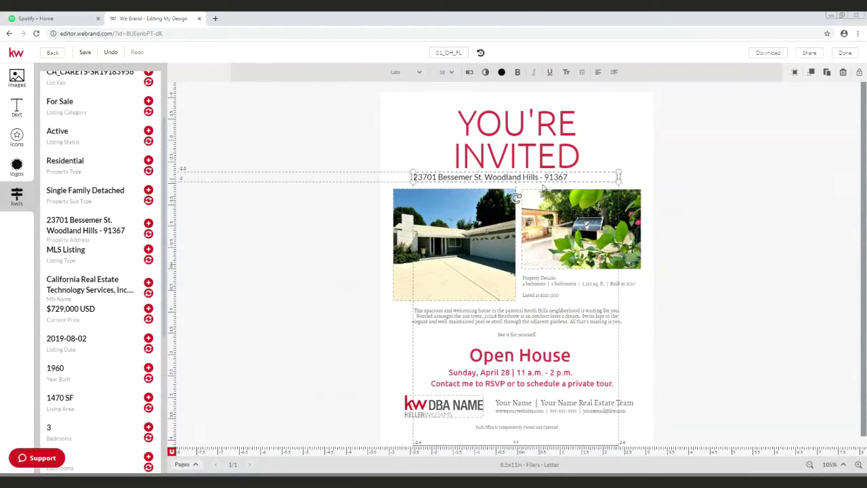
{"action": "left_click_drag", "start_coordinate": [542, 189], "coordinate": [564, 185]}
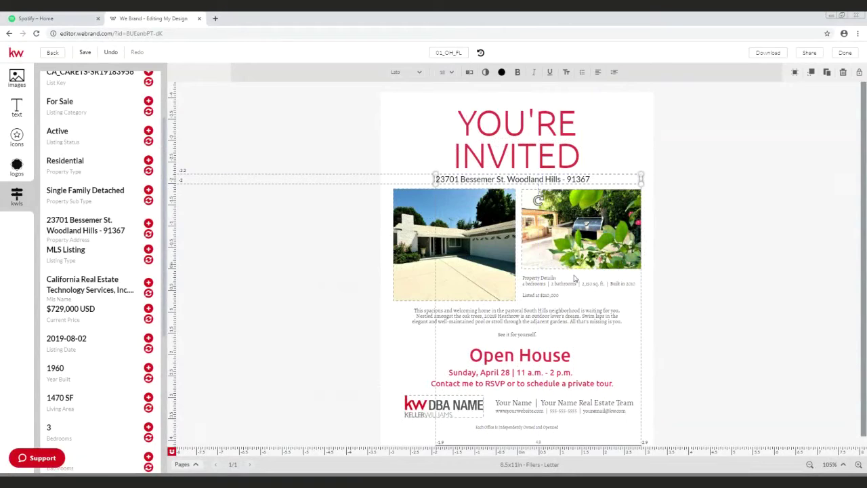
Step: Select the Property Details text, then select the DBA NAME logo on the flier
{"action": "left_click", "coordinate": [546, 285]}
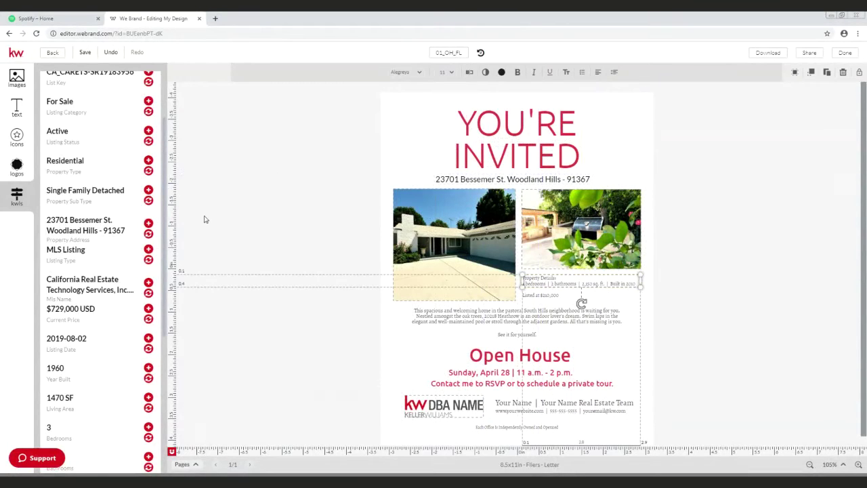
{"action": "scroll", "coordinate": [122, 196], "scroll_direction": "up", "scroll_amount": 3}
{"action": "scroll", "coordinate": [116, 197], "scroll_direction": "down", "scroll_amount": 10}
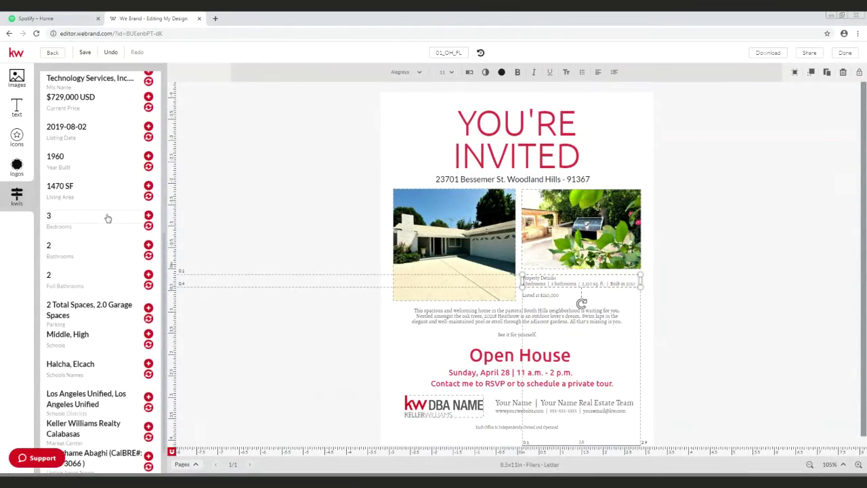
{"action": "left_click_drag", "start_coordinate": [108, 219], "coordinate": [107, 218]}
{"action": "left_click_drag", "start_coordinate": [107, 219], "coordinate": [245, 304]}
{"action": "left_click", "coordinate": [441, 404]}
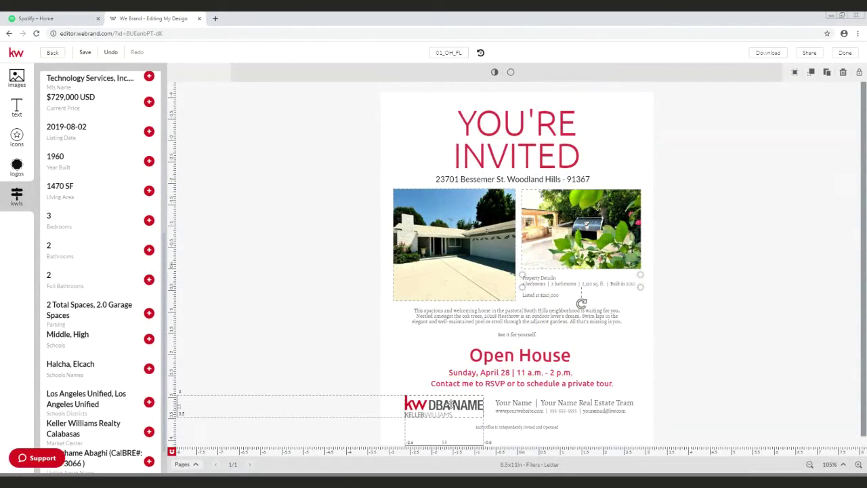
Step: Replace the DBA NAME logo with the Calabasas Estates Keller Williams logo from My Library
{"action": "left_click", "coordinate": [17, 168]}
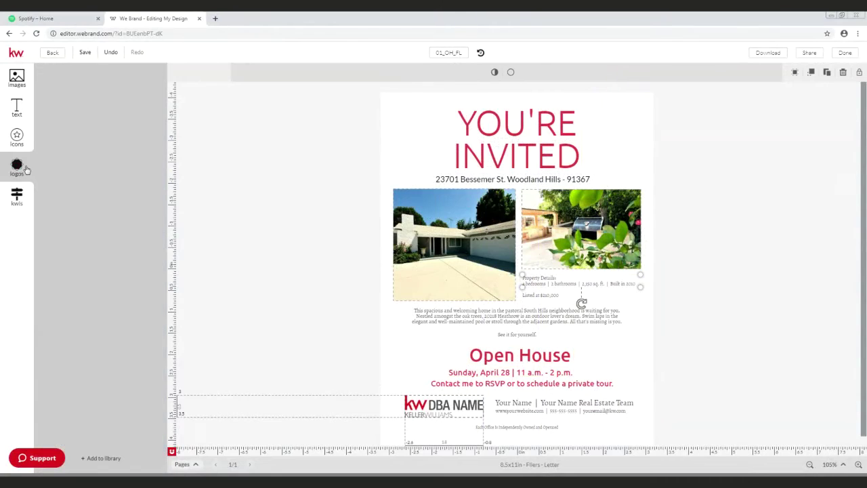
{"action": "mouse_move", "coordinate": [59, 139]}
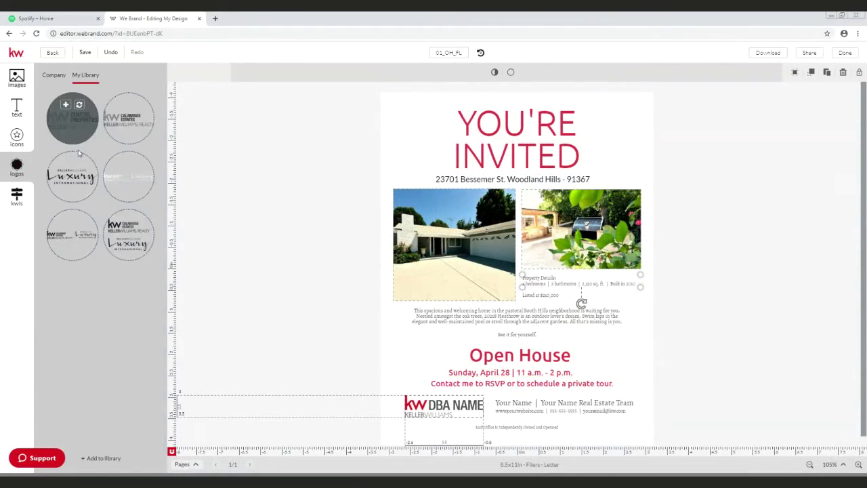
{"action": "mouse_move", "coordinate": [135, 121]}
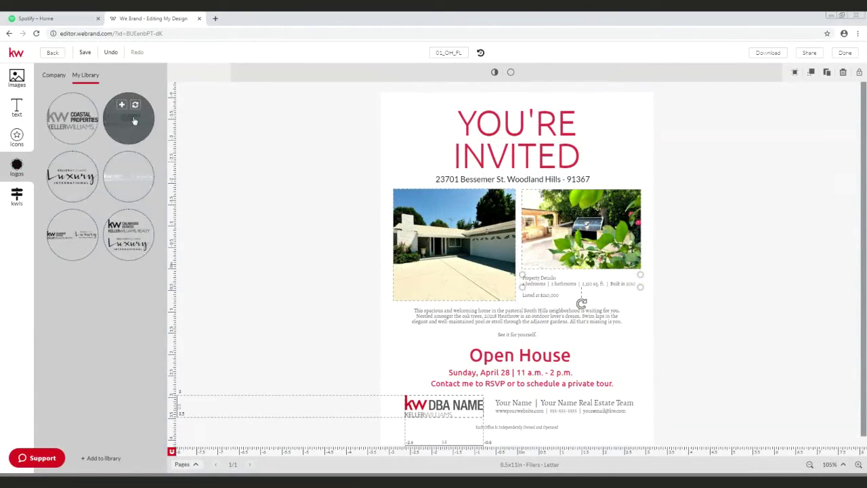
{"action": "left_click_drag", "start_coordinate": [134, 120], "coordinate": [426, 405]}
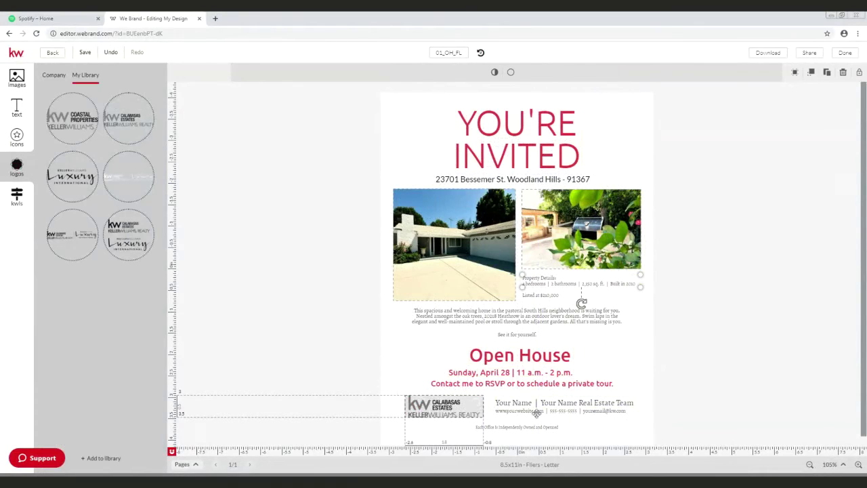
Step: Add the agent photo from My Library and shrink it to a small thumbnail beside Open House
{"action": "left_click", "coordinate": [17, 77]}
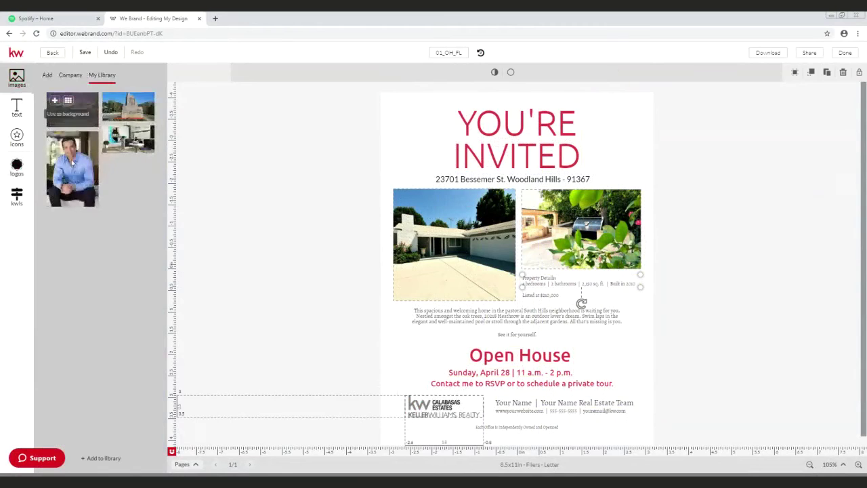
{"action": "left_click_drag", "start_coordinate": [76, 172], "coordinate": [608, 374]}
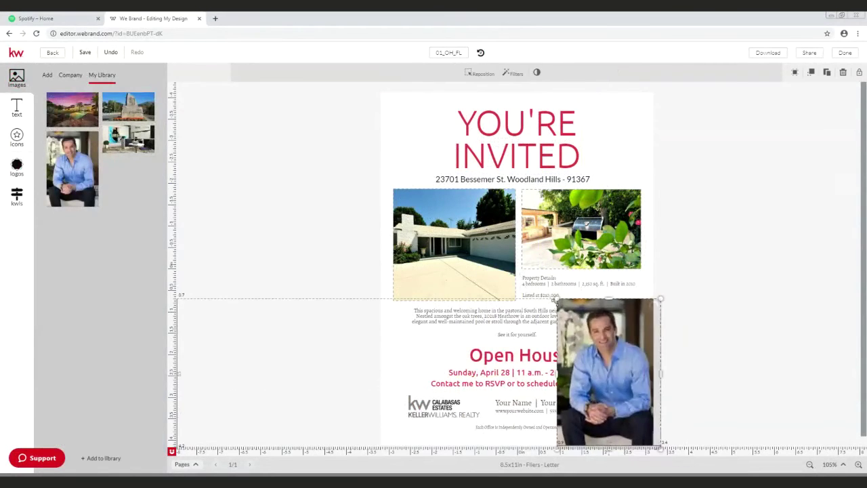
{"action": "mouse_move", "coordinate": [557, 298]}
{"action": "left_mouse_down"}
{"action": "mouse_move", "coordinate": [641, 422]}
{"action": "mouse_move", "coordinate": [619, 402]}
{"action": "mouse_move", "coordinate": [394, 340]}
{"action": "mouse_move", "coordinate": [414, 364]}
{"action": "left_mouse_up"}
{"action": "left_click", "coordinate": [745, 337]}
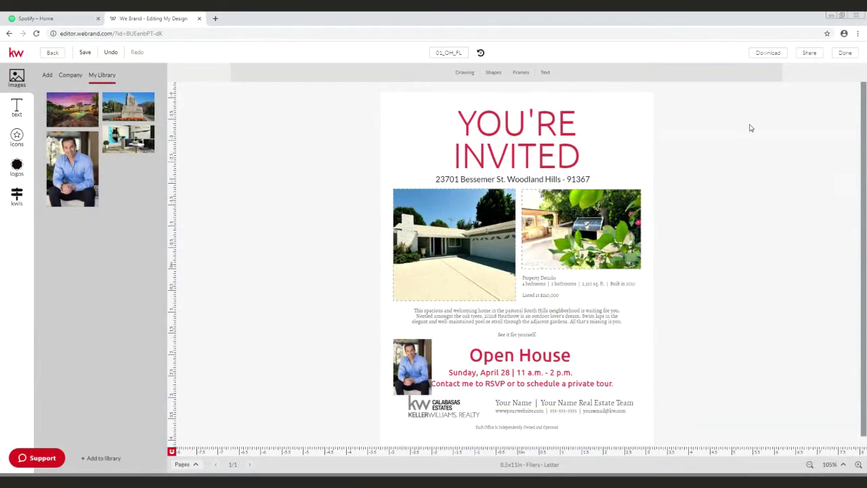
Step: Review the JPEG, PNG and PDF download options, then bring up the 01_OH_FL project share link
{"action": "left_click", "coordinate": [773, 60]}
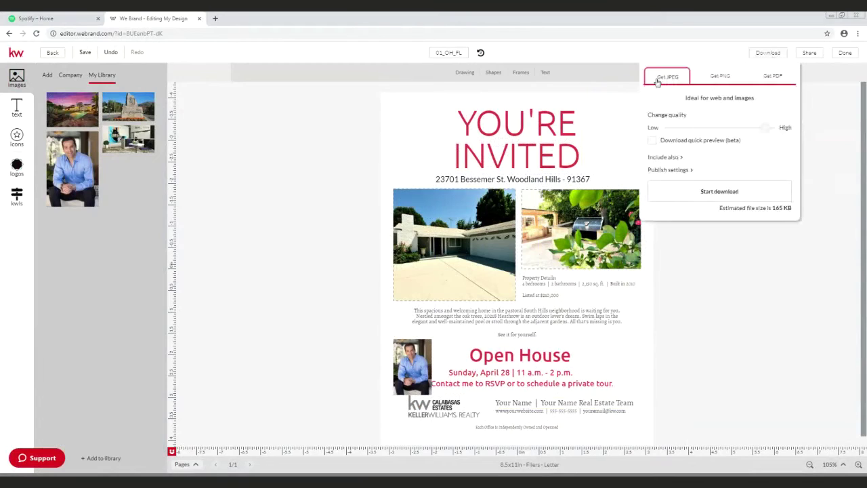
{"action": "left_click", "coordinate": [659, 80]}
{"action": "left_click", "coordinate": [720, 79]}
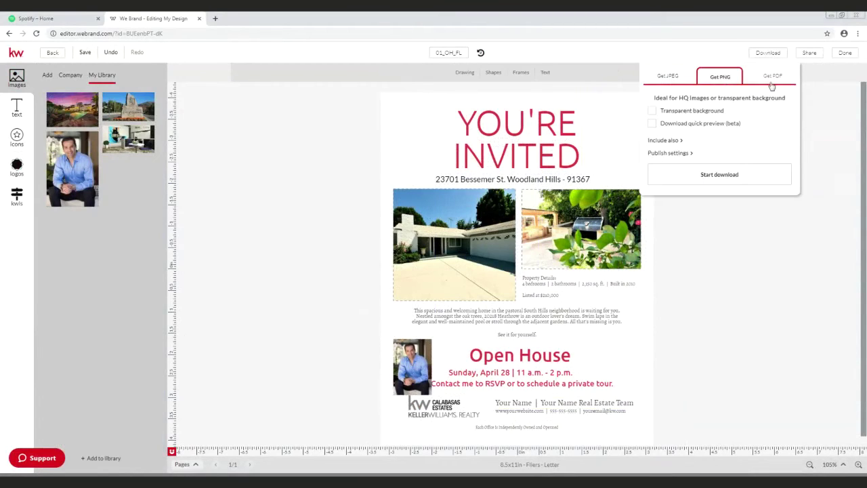
{"action": "left_click", "coordinate": [771, 84]}
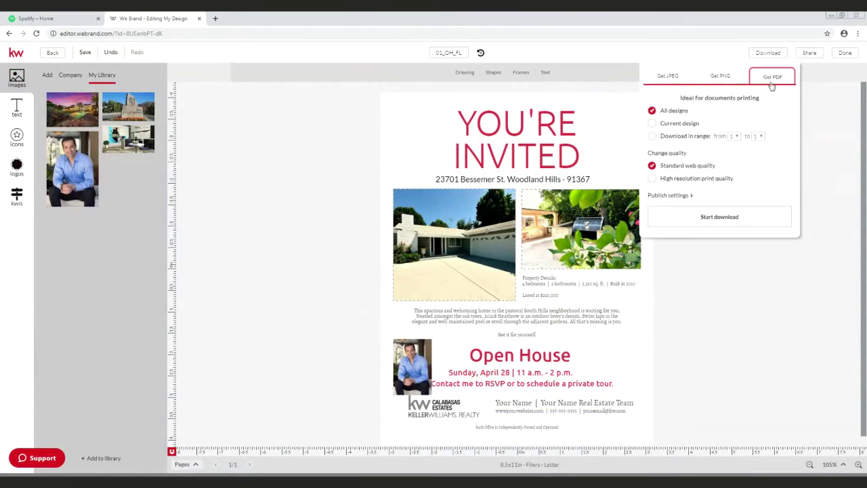
{"action": "left_click", "coordinate": [771, 85]}
{"action": "left_click", "coordinate": [807, 59]}
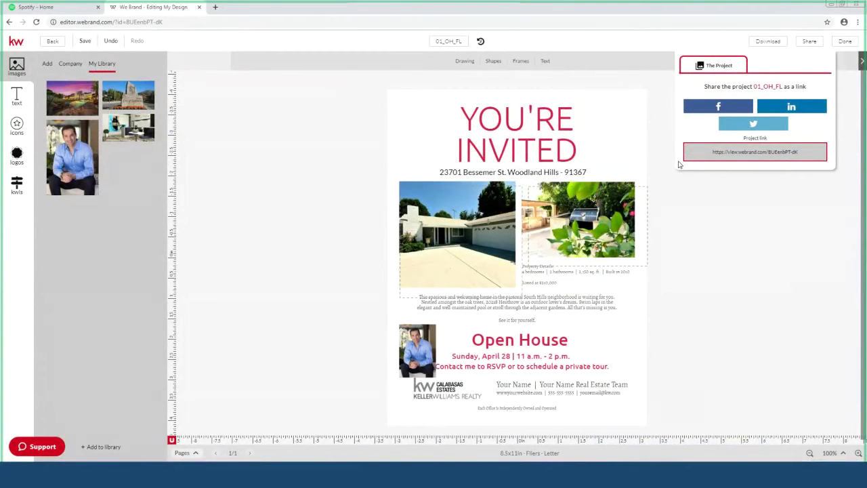
Step: Close the sharing panel, exit the flier editor and save the design
{"action": "left_click", "coordinate": [16, 155]}
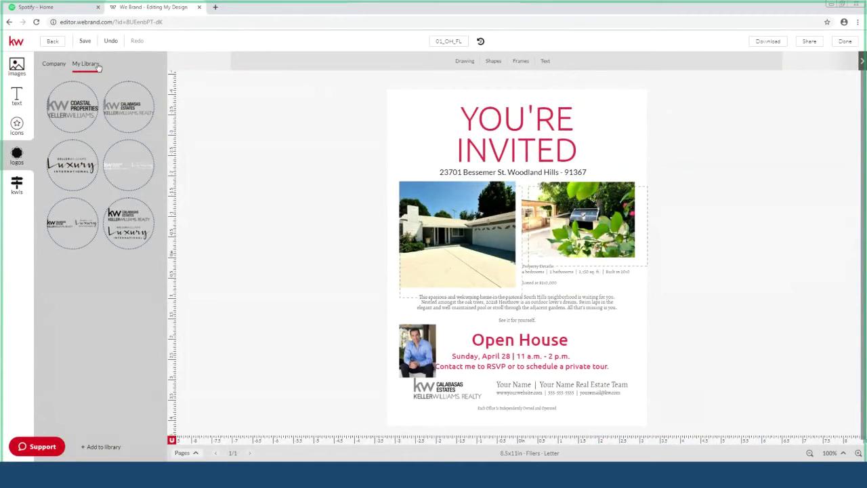
{"action": "left_click", "coordinate": [839, 42]}
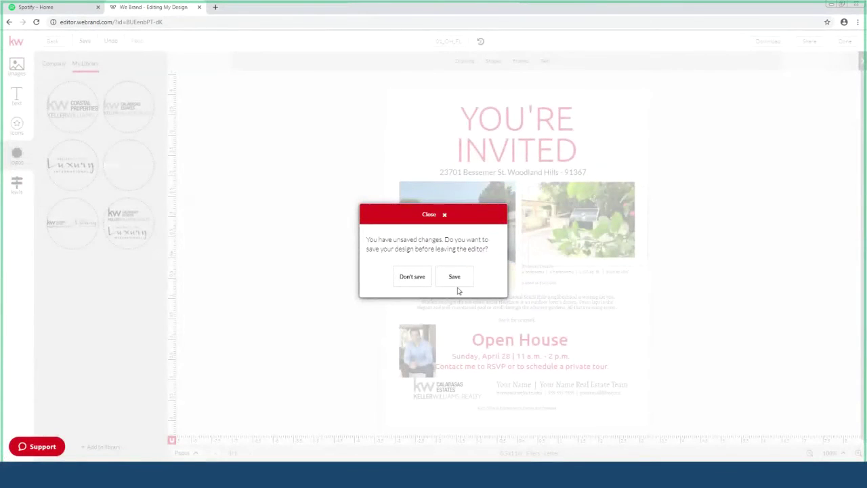
{"action": "left_click", "coordinate": [454, 277]}
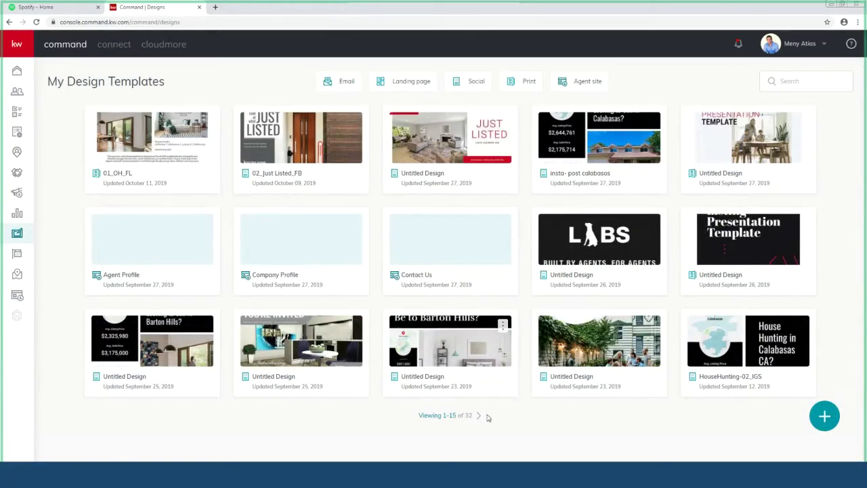
Step: Create a new template of the Social type from the + menu
{"action": "left_click", "coordinate": [824, 417]}
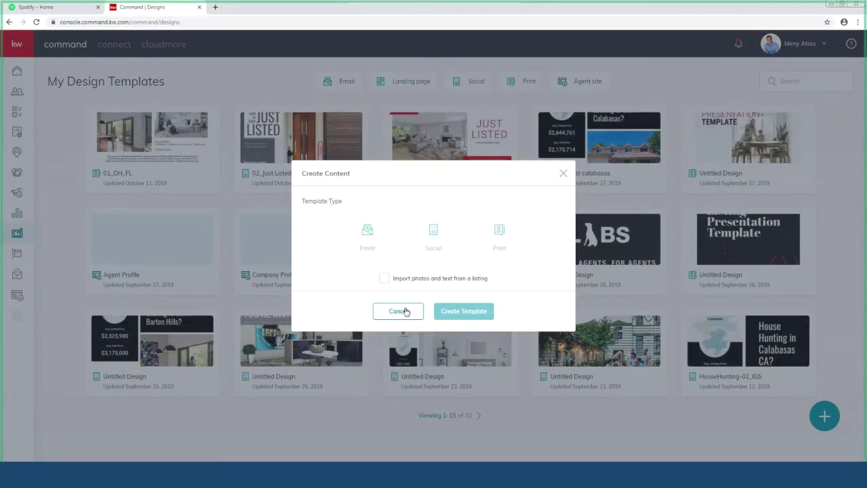
{"action": "left_click", "coordinate": [433, 243]}
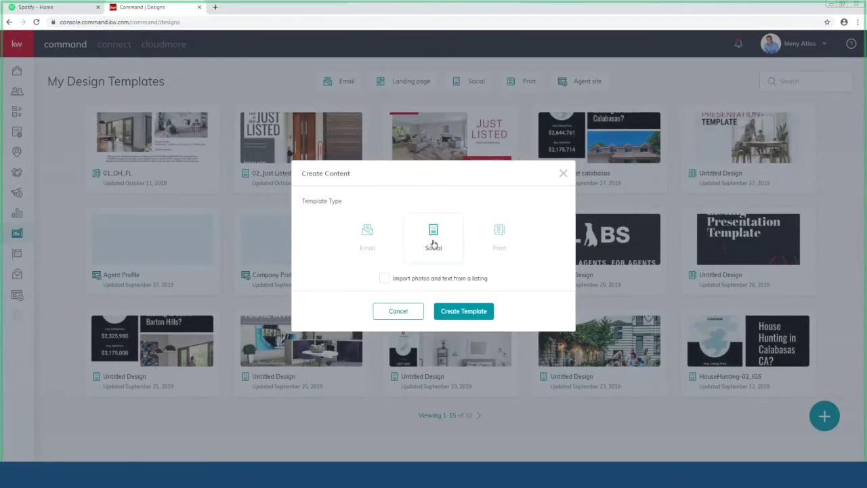
{"action": "left_click", "coordinate": [464, 312]}
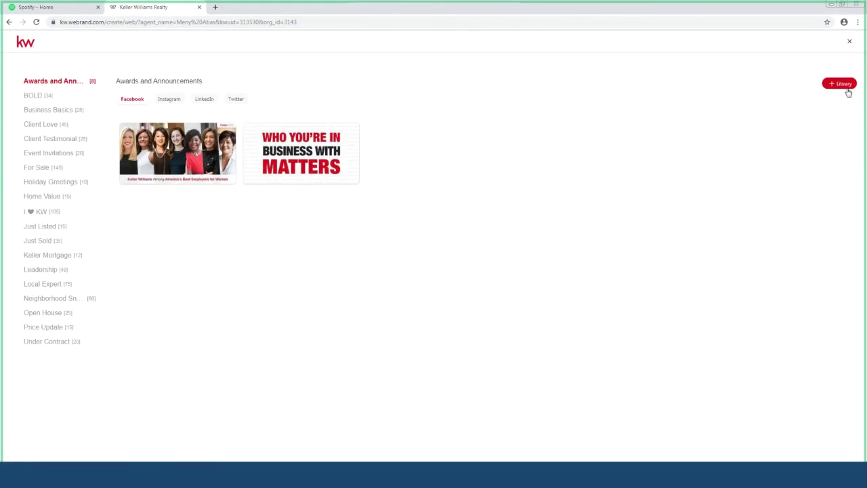
{"action": "left_click", "coordinate": [843, 85]}
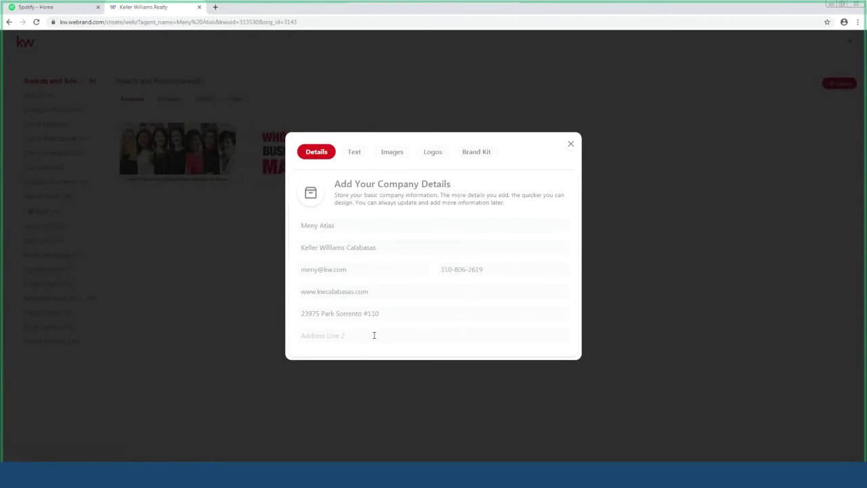
{"action": "left_click", "coordinate": [354, 153]}
{"action": "left_click", "coordinate": [392, 166]}
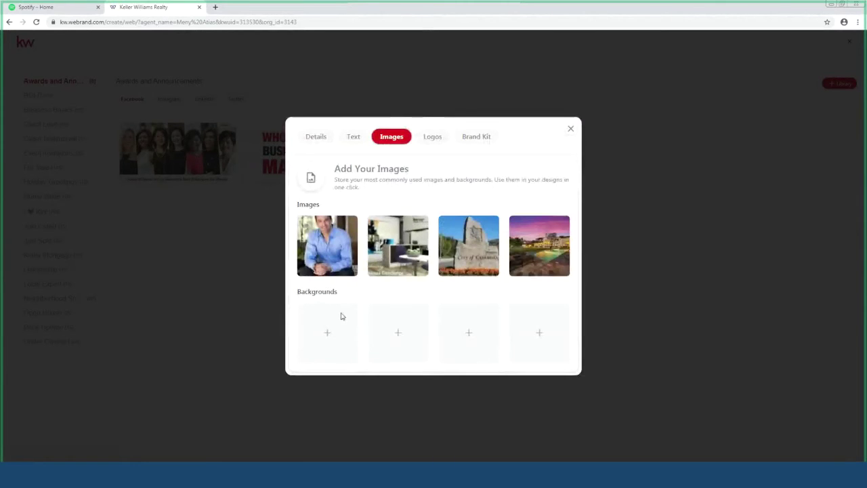
{"action": "left_click", "coordinate": [432, 139]}
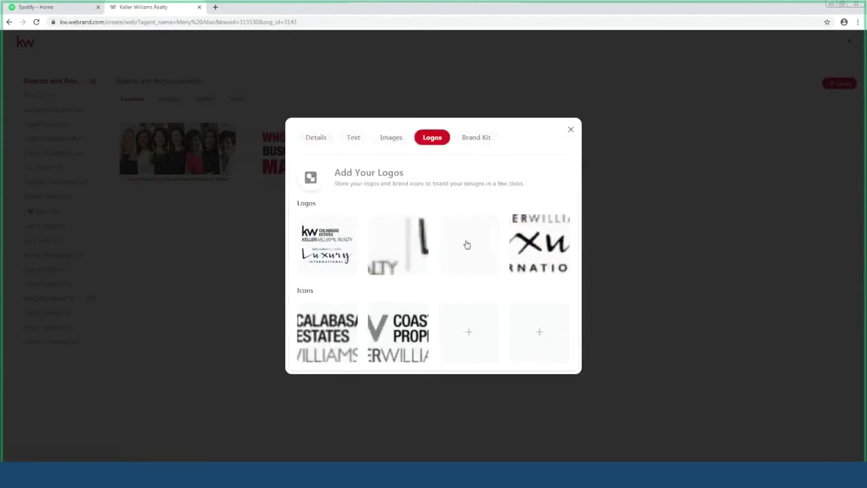
{"action": "left_click", "coordinate": [489, 141]}
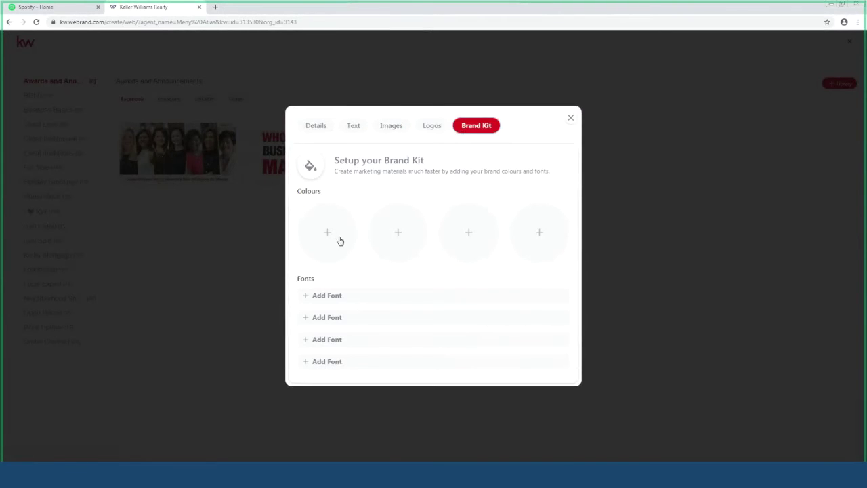
{"action": "left_click", "coordinate": [570, 117]}
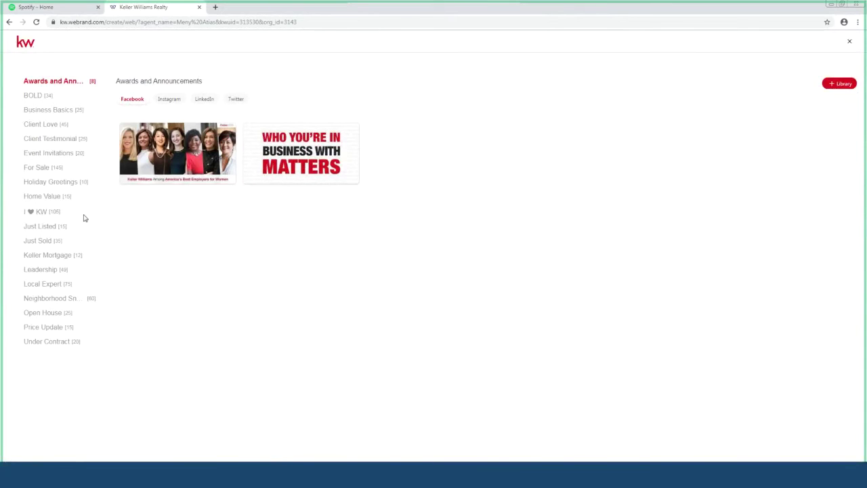
Step: Use the door-front 02_JustListed_IG template from the Just Listed Instagram templates
{"action": "left_click", "coordinate": [51, 226]}
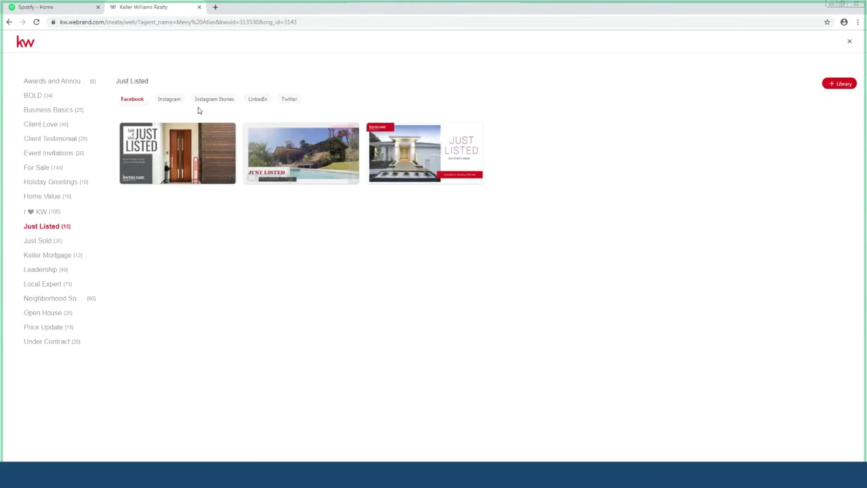
{"action": "left_click", "coordinate": [174, 100]}
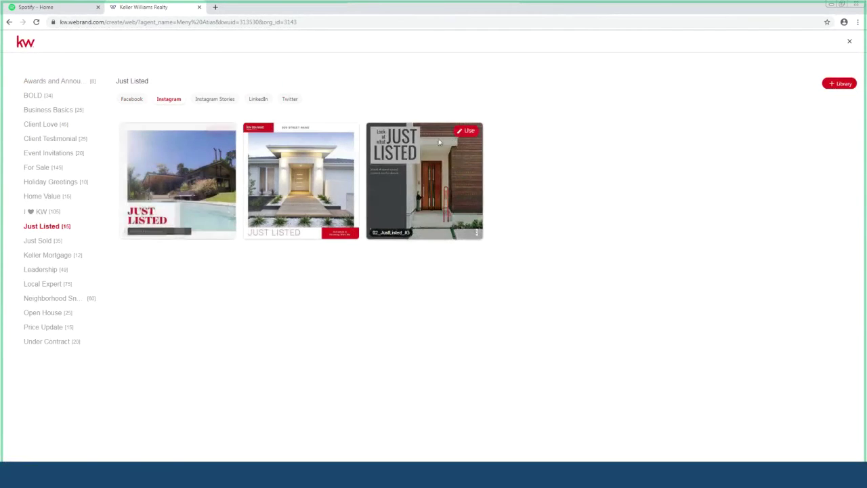
{"action": "left_click", "coordinate": [464, 137]}
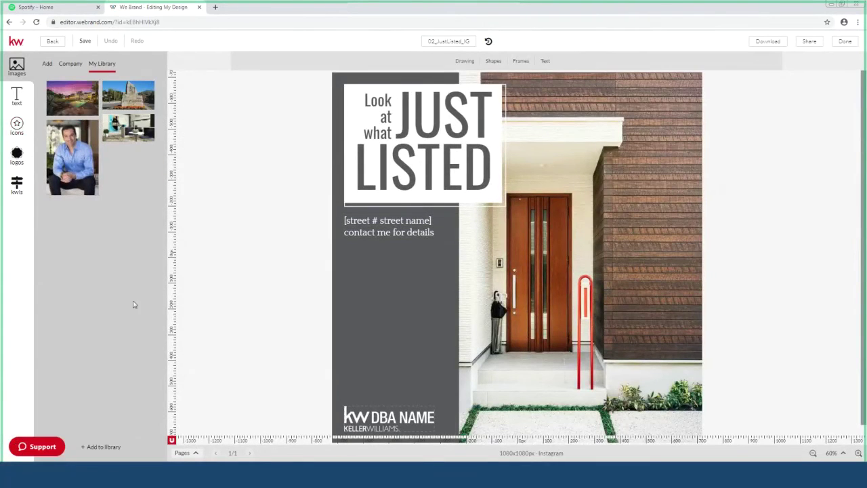
Step: Upload the house-with-wooden-door photo through Images > Add
{"action": "mouse_move", "coordinate": [74, 119]}
{"action": "left_click", "coordinate": [47, 65]}
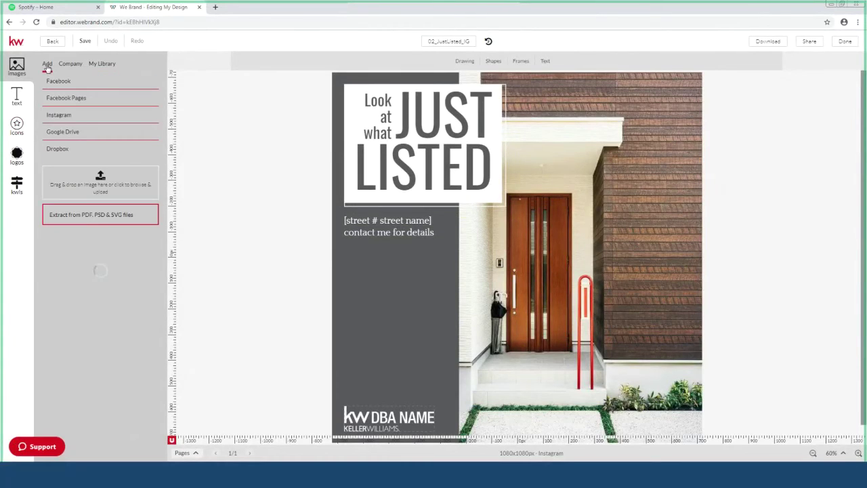
{"action": "left_click", "coordinate": [112, 187]}
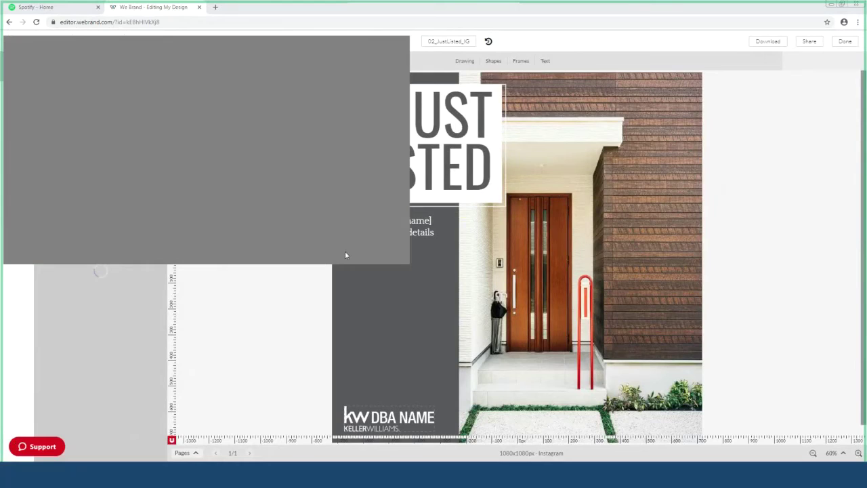
{"action": "key", "text": "Return"}
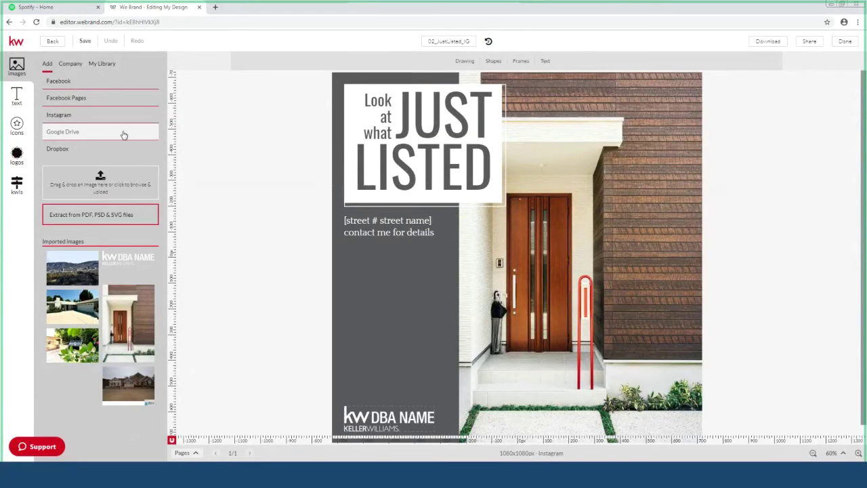
Step: Fill the design's right-hand frame with the wooden-door house photo, replacing the city view
{"action": "mouse_move", "coordinate": [73, 277]}
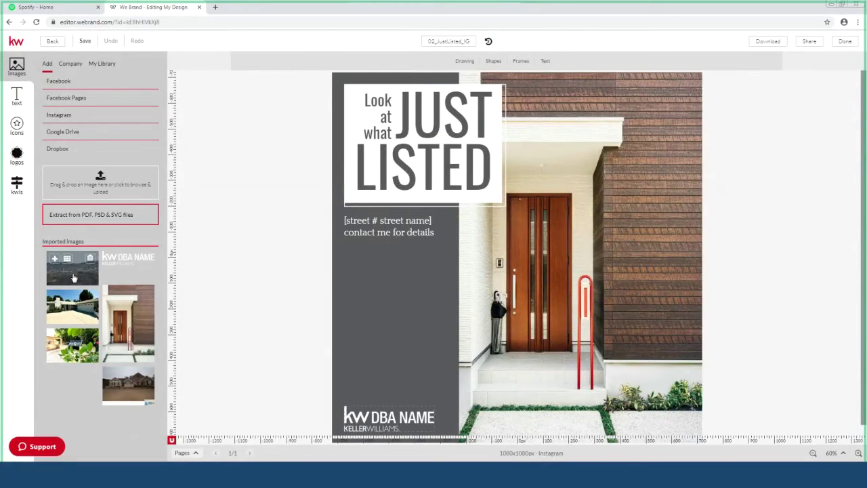
{"action": "left_click_drag", "start_coordinate": [73, 277], "coordinate": [535, 267]}
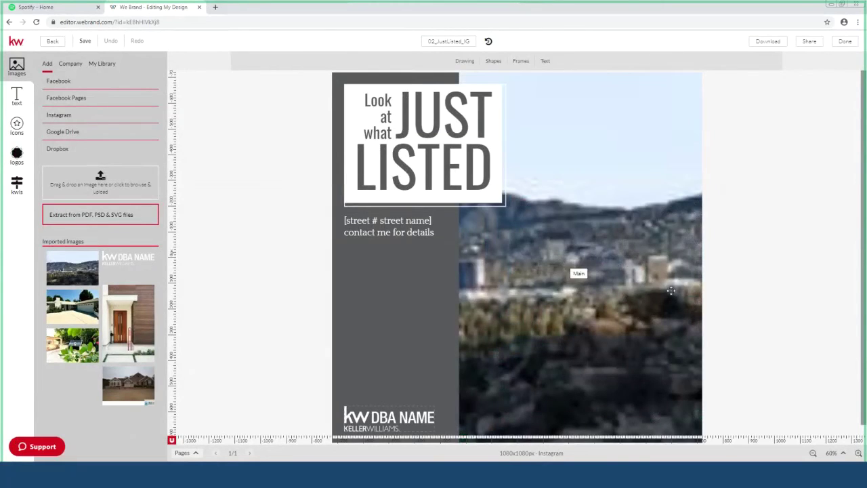
{"action": "mouse_move", "coordinate": [133, 317]}
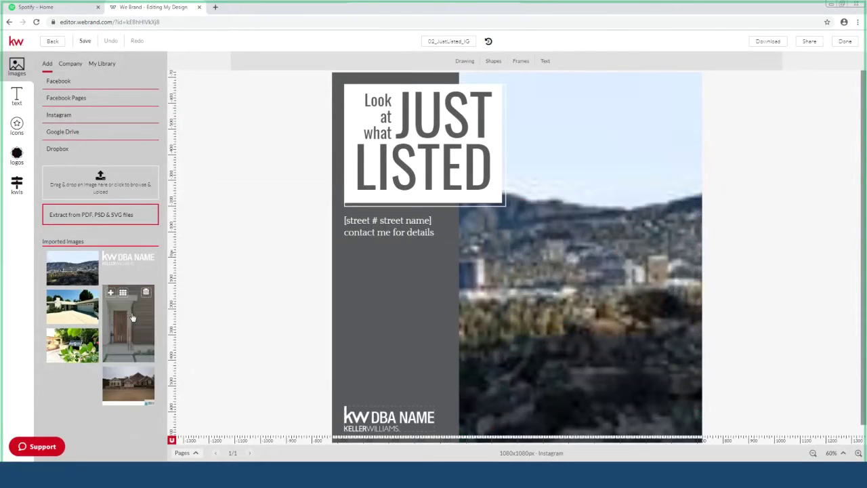
{"action": "left_click_drag", "start_coordinate": [133, 317], "coordinate": [502, 296]}
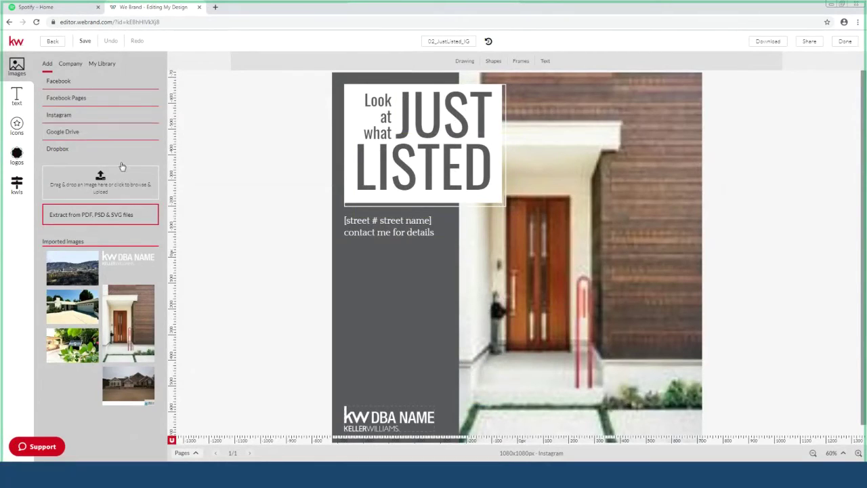
Step: Swap the bottom DBA NAME logo for the Calabasas Estates Luxury logo from My Library
{"action": "mouse_move", "coordinate": [133, 276]}
{"action": "left_click", "coordinate": [378, 399]}
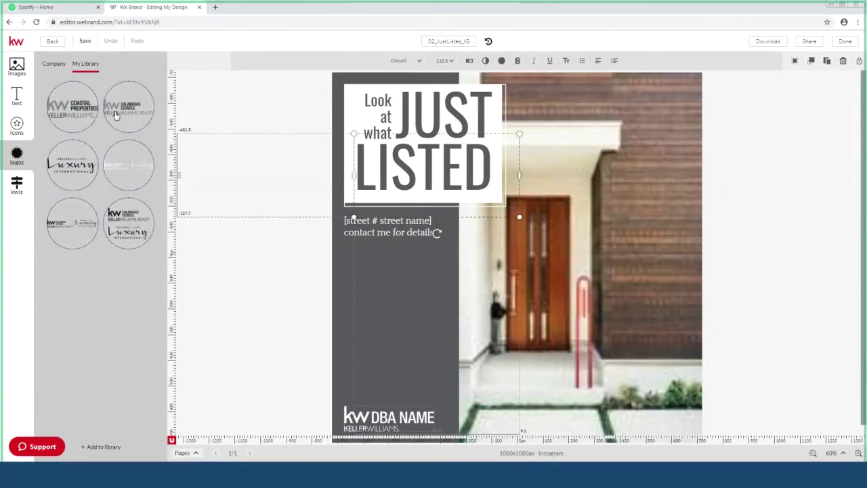
{"action": "left_click_drag", "start_coordinate": [116, 116], "coordinate": [366, 413]}
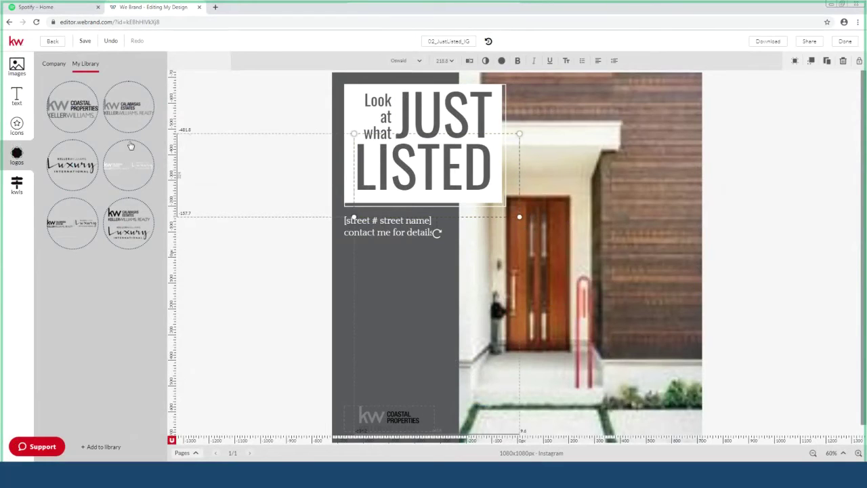
{"action": "left_click_drag", "start_coordinate": [131, 146], "coordinate": [379, 411]}
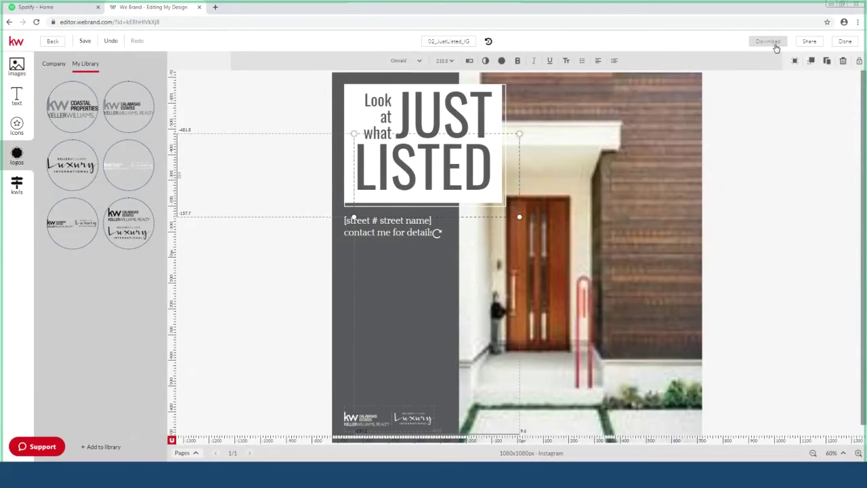
Step: Check the download options, then open the Share panel with 02_JustListed_IG's project link
{"action": "left_click", "coordinate": [771, 42]}
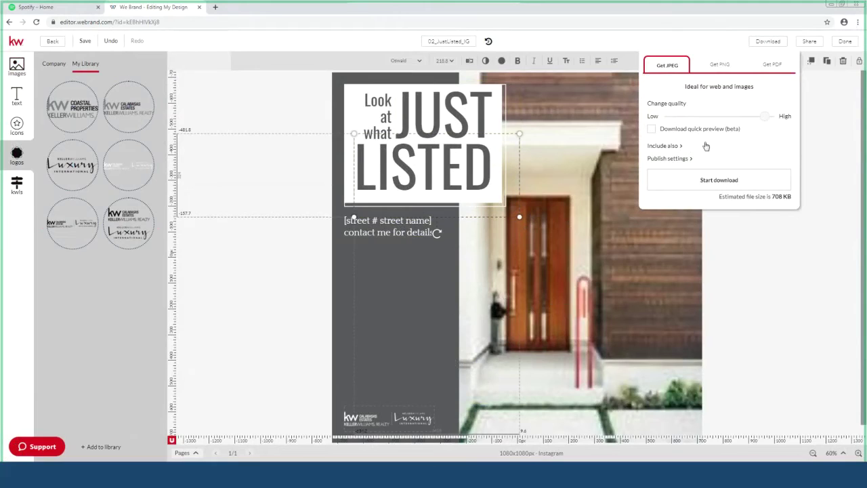
{"action": "left_click", "coordinate": [809, 41]}
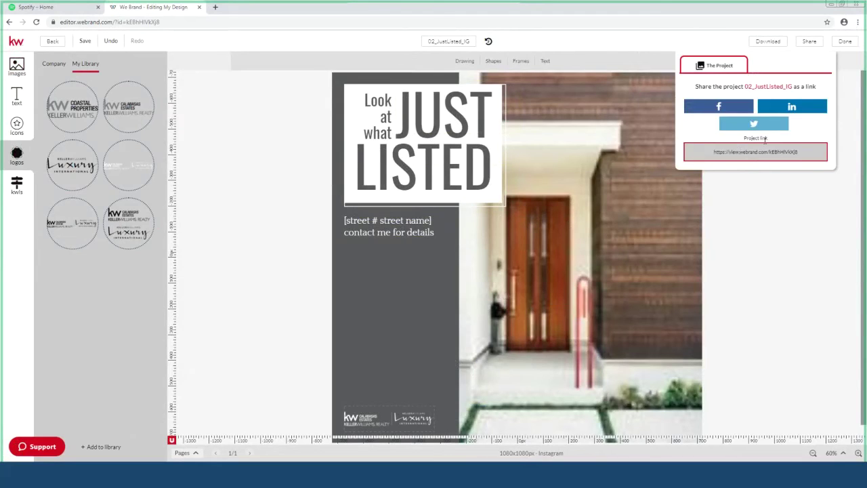
Step: Copy the share link, preview it in a new tab, then return to the editing tab
{"action": "left_click", "coordinate": [745, 148]}
{"action": "left_click", "coordinate": [215, 7]}
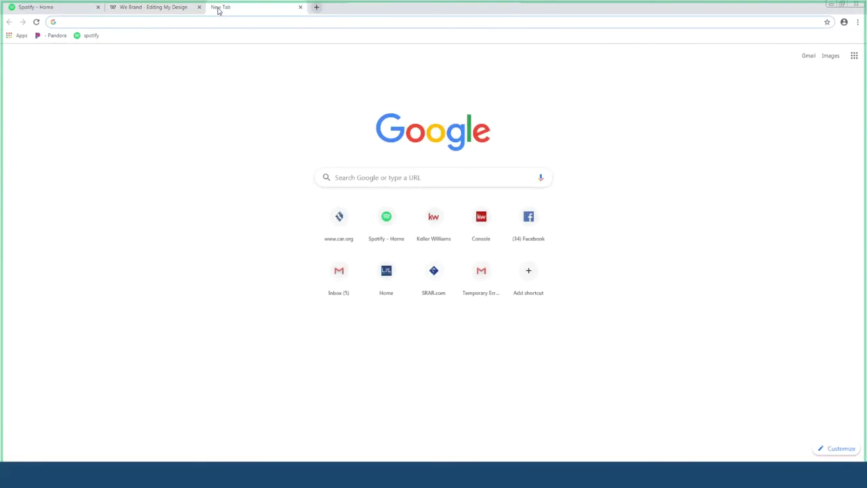
{"action": "key", "text": "Return"}
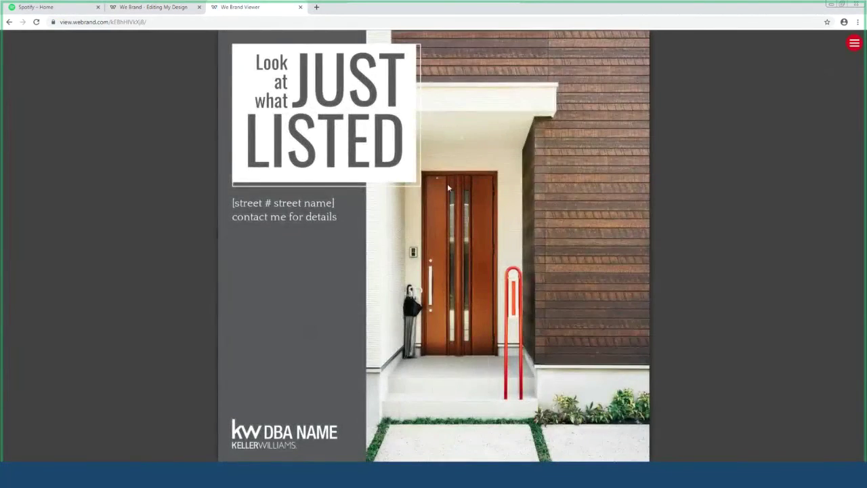
{"action": "left_click", "coordinate": [131, 24]}
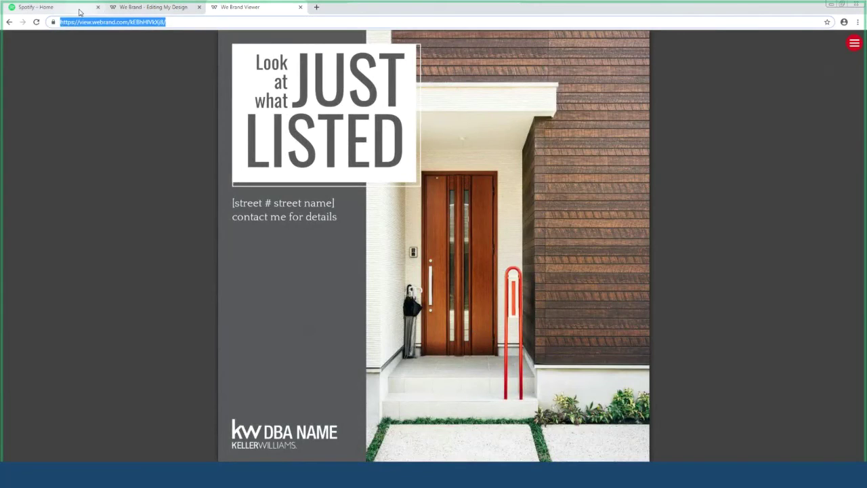
{"action": "left_click", "coordinate": [187, 10]}
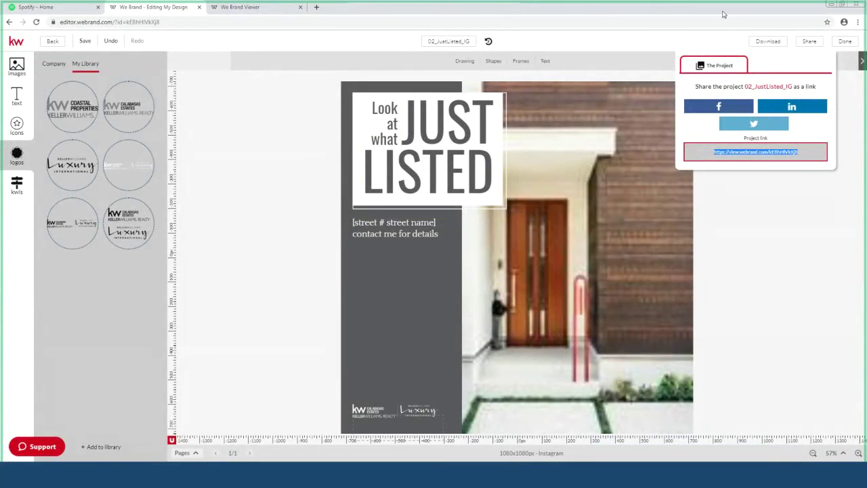
Step: Exit the design editor with Don't save, then go to Campaigns from the sidebar
{"action": "left_click", "coordinate": [847, 43]}
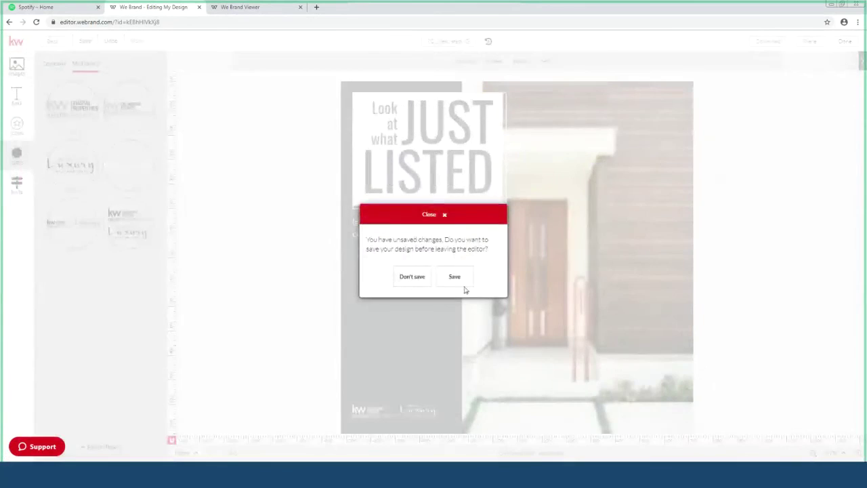
{"action": "left_click", "coordinate": [401, 278]}
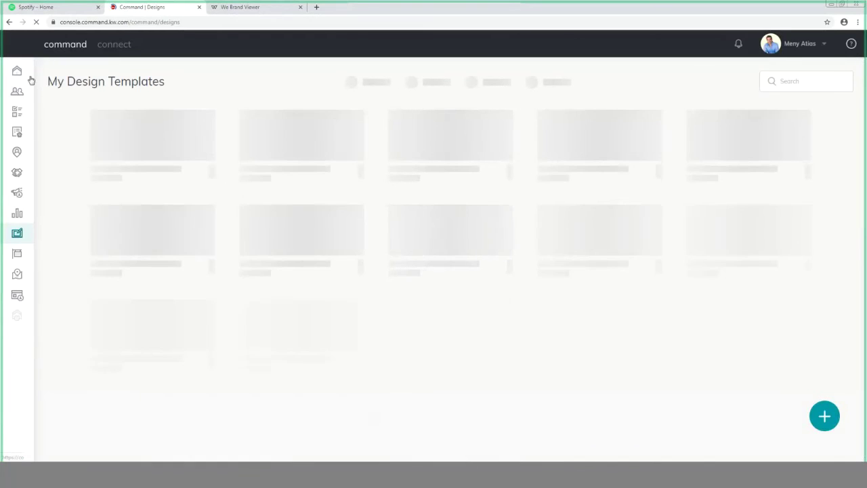
{"action": "mouse_move", "coordinate": [18, 72]}
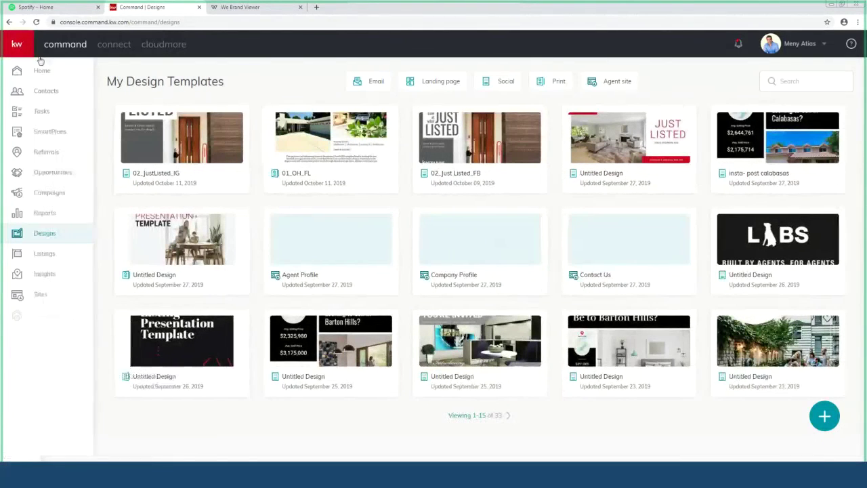
{"action": "left_click", "coordinate": [59, 196]}
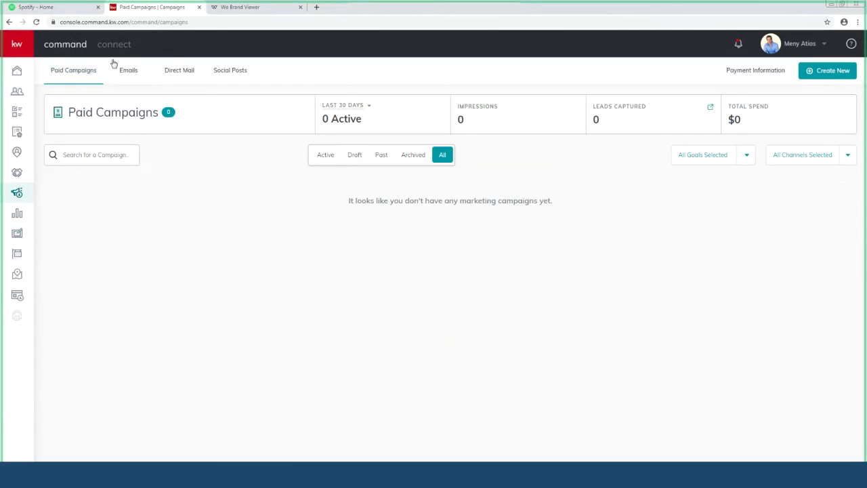
Step: Start a new Social Ad (Paid) campaign to Advertise Listing on Facebook and Instagram
{"action": "left_click", "coordinate": [822, 74]}
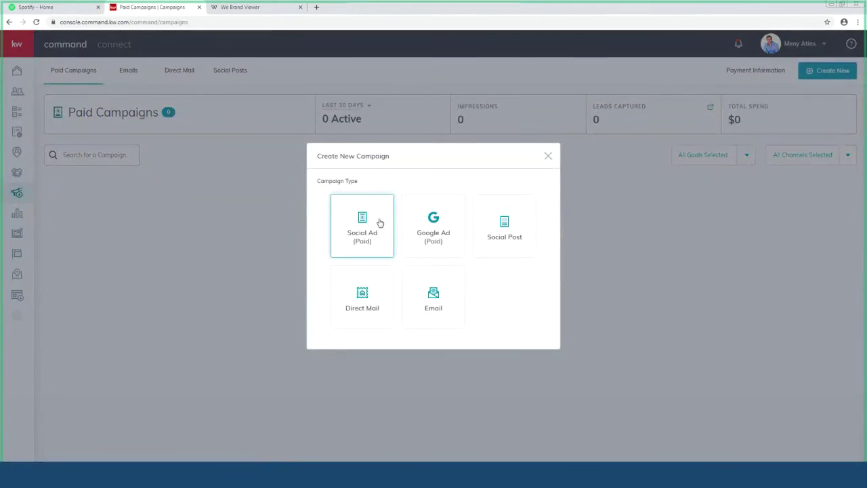
{"action": "left_click", "coordinate": [380, 223]}
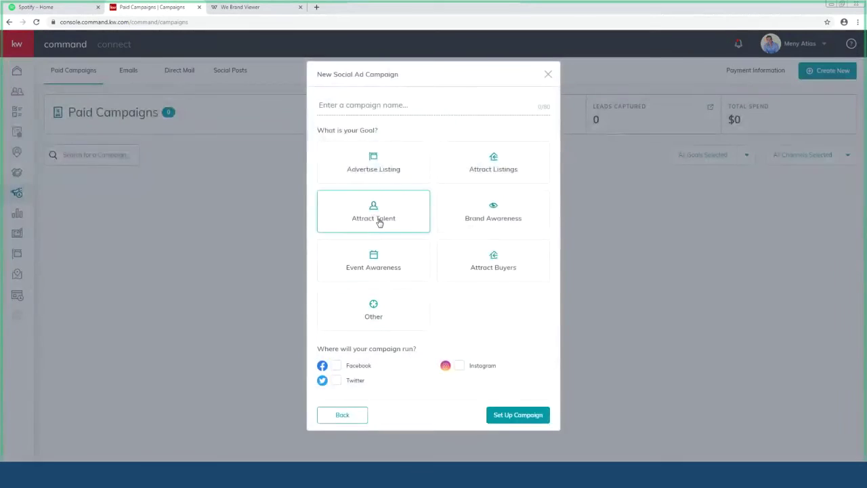
{"action": "left_click", "coordinate": [381, 172]}
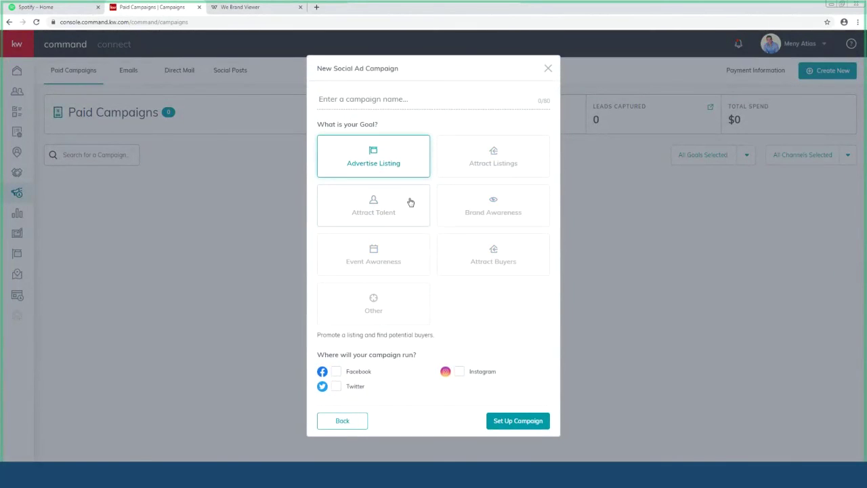
{"action": "left_click", "coordinate": [339, 372]}
{"action": "left_click", "coordinate": [460, 372]}
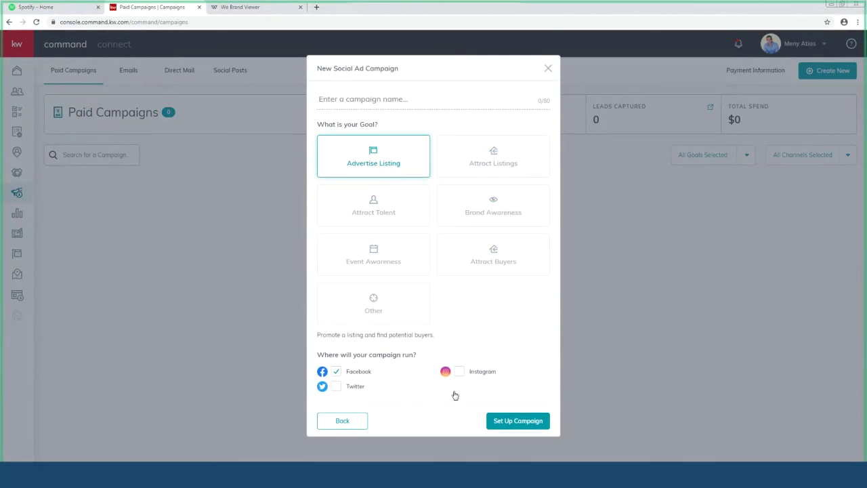
Step: Name the campaign 'test', correcting the typo, and proceed with Set Up Campaign
{"action": "left_click", "coordinate": [514, 423]}
{"action": "type", "text": "etst"}
{"action": "double_click", "coordinate": [350, 101]}
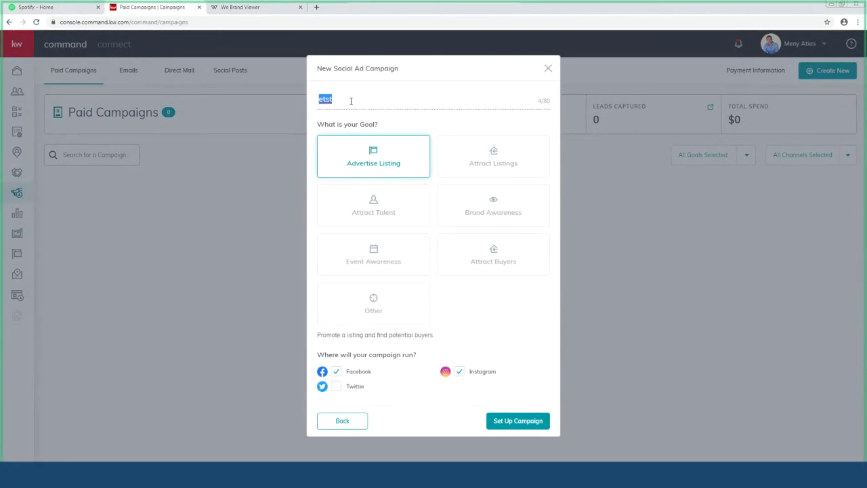
{"action": "type", "text": "test"}
{"action": "left_click", "coordinate": [509, 418]}
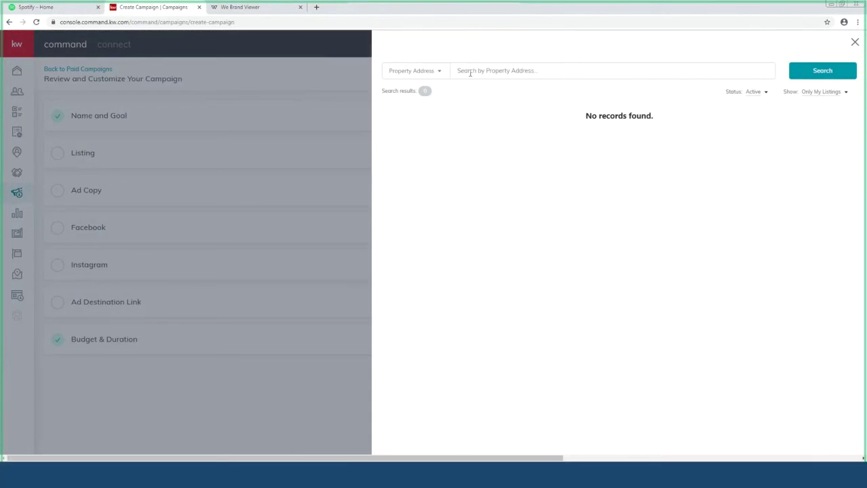
Step: Search listings for address '123' across All Listings and attach the first result
{"action": "left_click", "coordinate": [494, 78]}
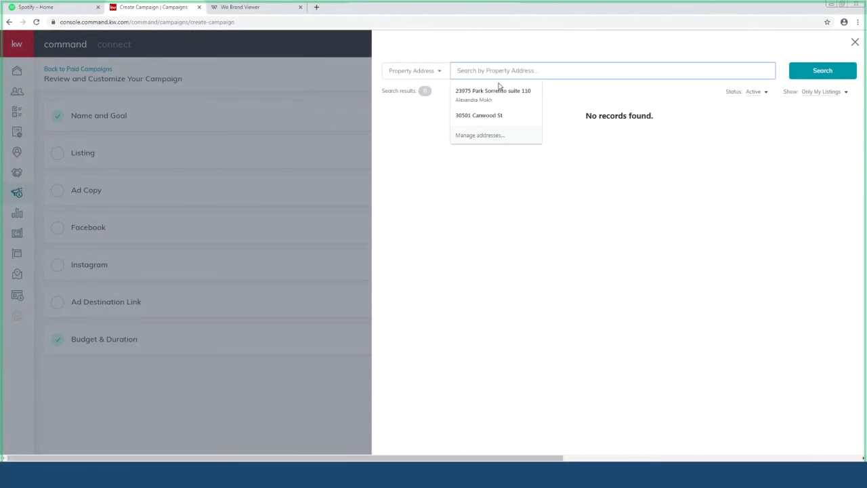
{"action": "left_click", "coordinate": [495, 115]}
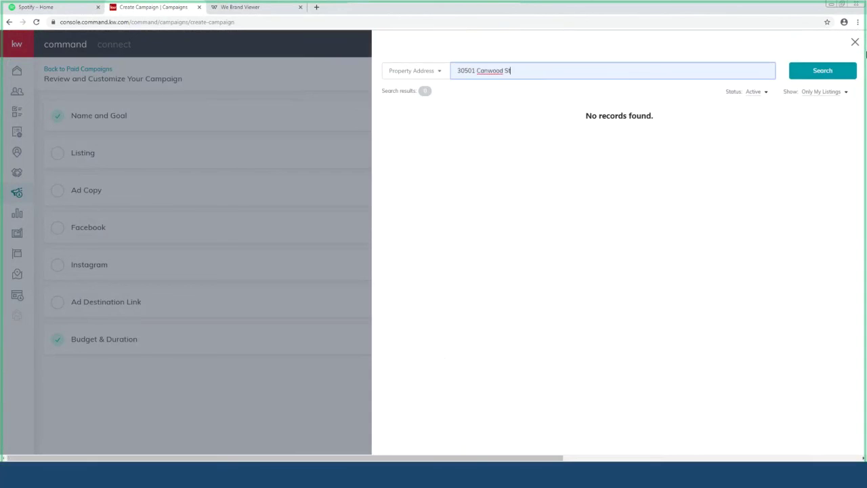
{"action": "left_click", "coordinate": [822, 71]}
{"action": "triple_click", "coordinate": [549, 70]}
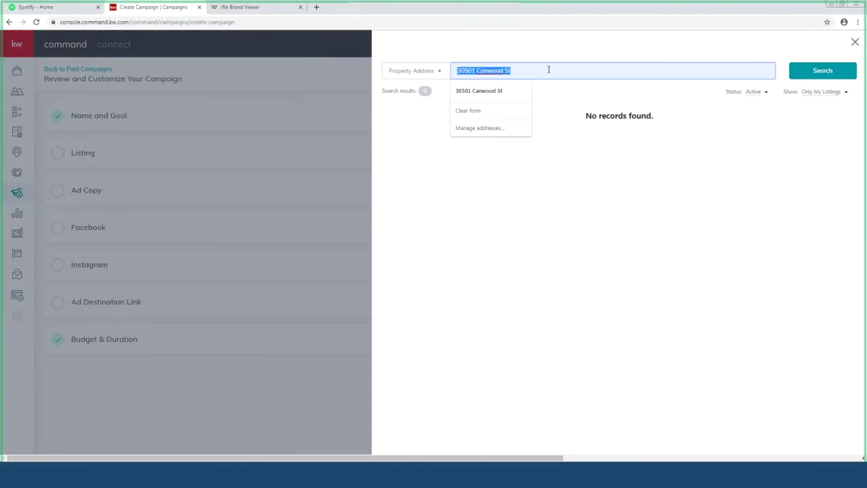
{"action": "type", "text": "123"}
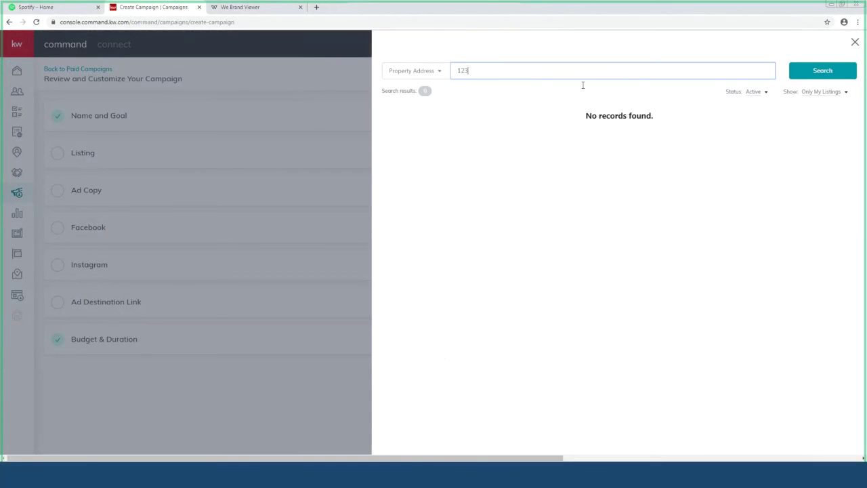
{"action": "triple_click", "coordinate": [523, 73]}
{"action": "left_click", "coordinate": [839, 93]}
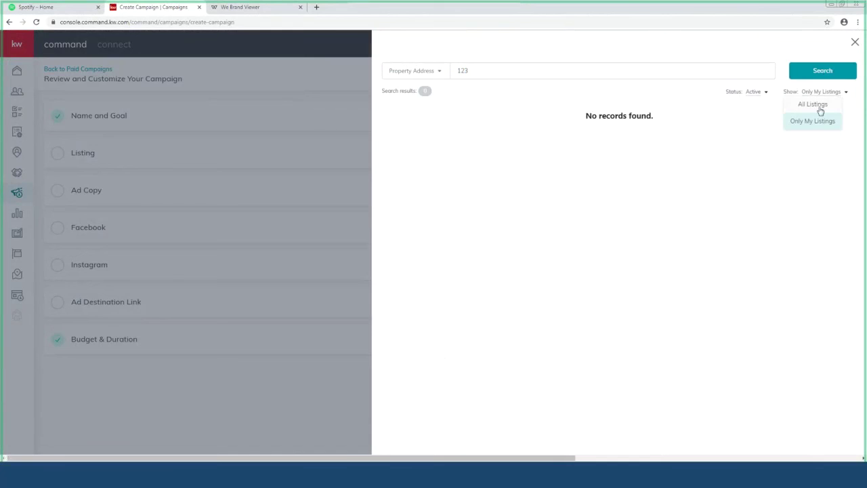
{"action": "left_click", "coordinate": [816, 105]}
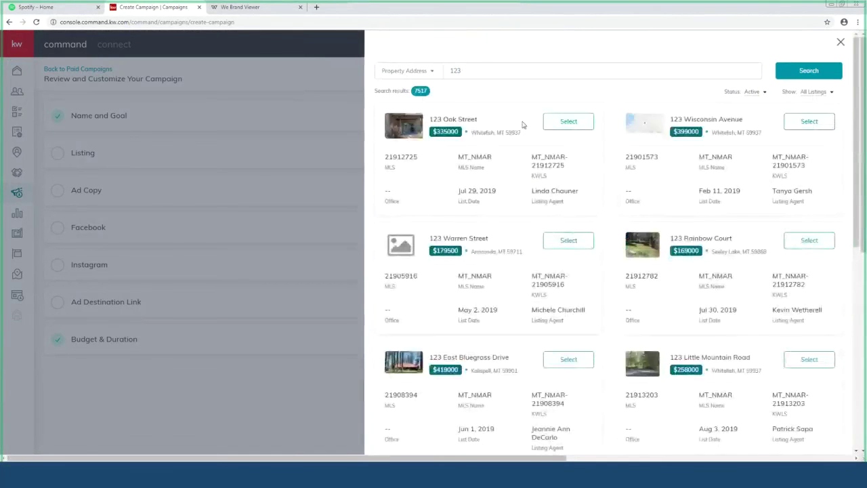
{"action": "left_click", "coordinate": [565, 124]}
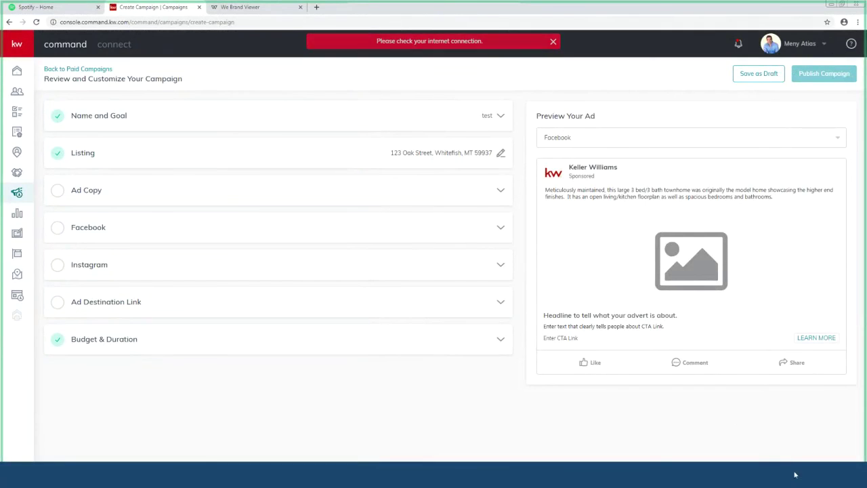
Step: Expand the Facebook ad settings and review the pre-filled description and listing photos
{"action": "mouse_move", "coordinate": [792, 474]}
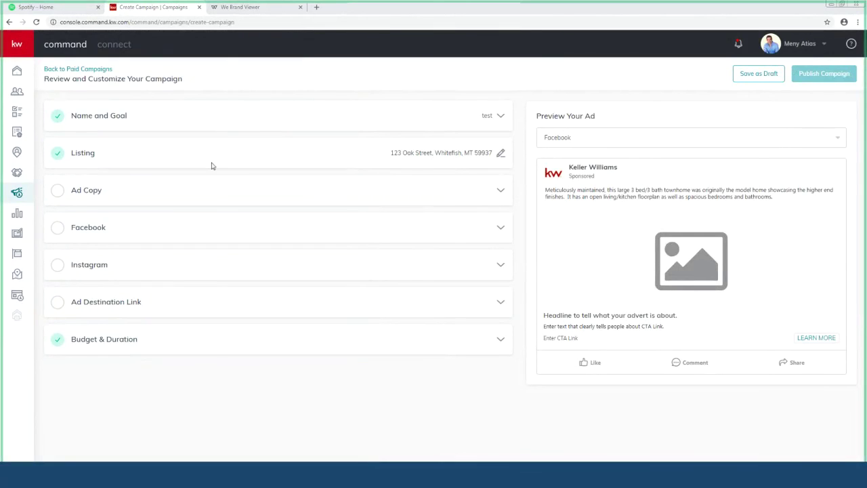
{"action": "left_click", "coordinate": [63, 234]}
{"action": "scroll", "coordinate": [348, 311], "scroll_direction": "down", "scroll_amount": 3}
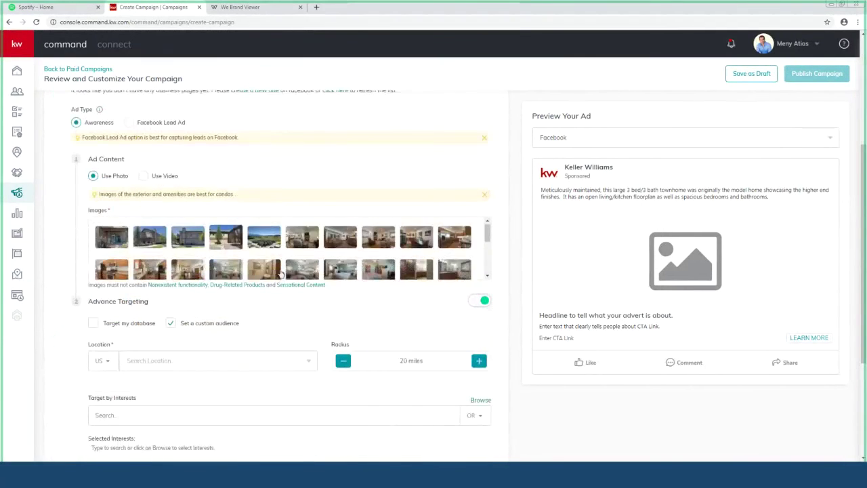
{"action": "scroll", "coordinate": [281, 271], "scroll_direction": "down", "scroll_amount": 5}
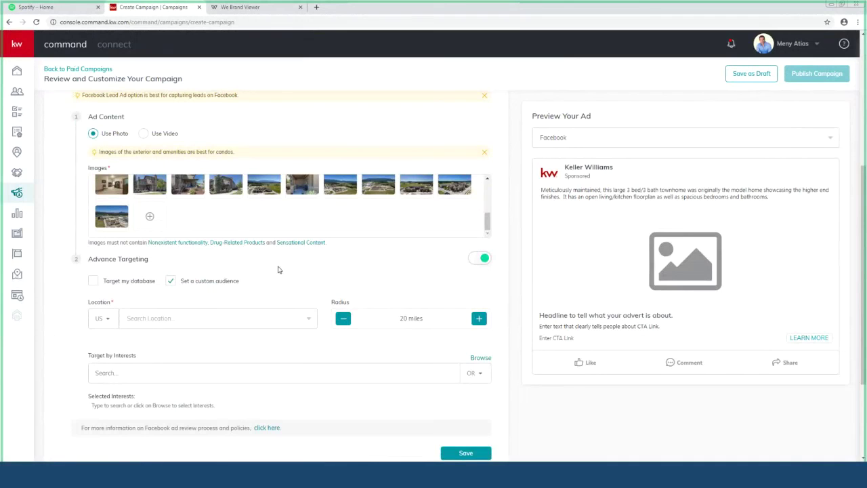
{"action": "scroll", "coordinate": [245, 221], "scroll_direction": "up", "scroll_amount": 2}
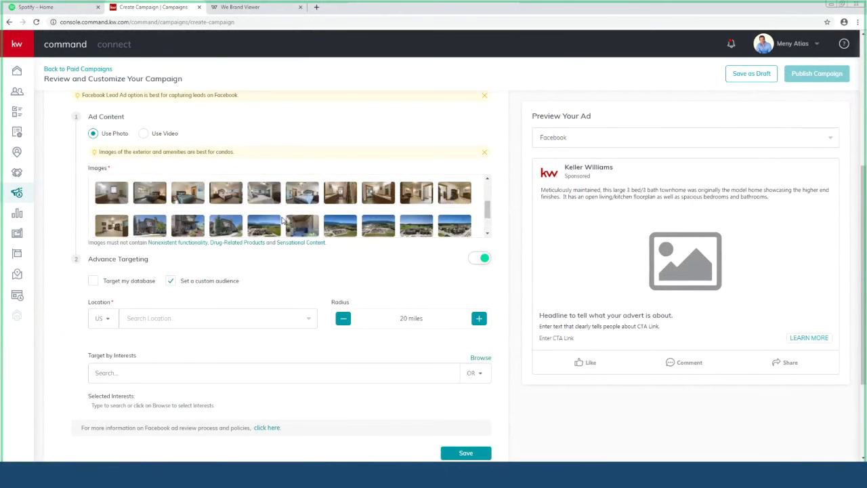
{"action": "scroll", "coordinate": [313, 224], "scroll_direction": "up", "scroll_amount": 3}
{"action": "scroll", "coordinate": [413, 290], "scroll_direction": "up", "scroll_amount": 4}
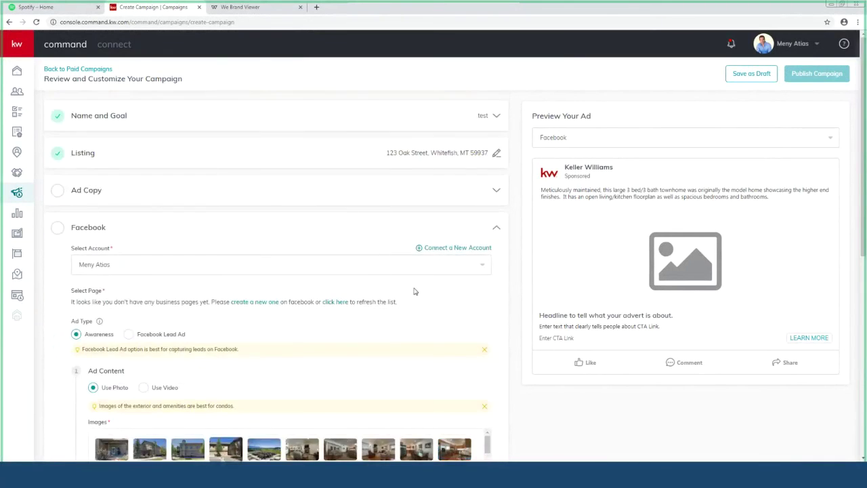